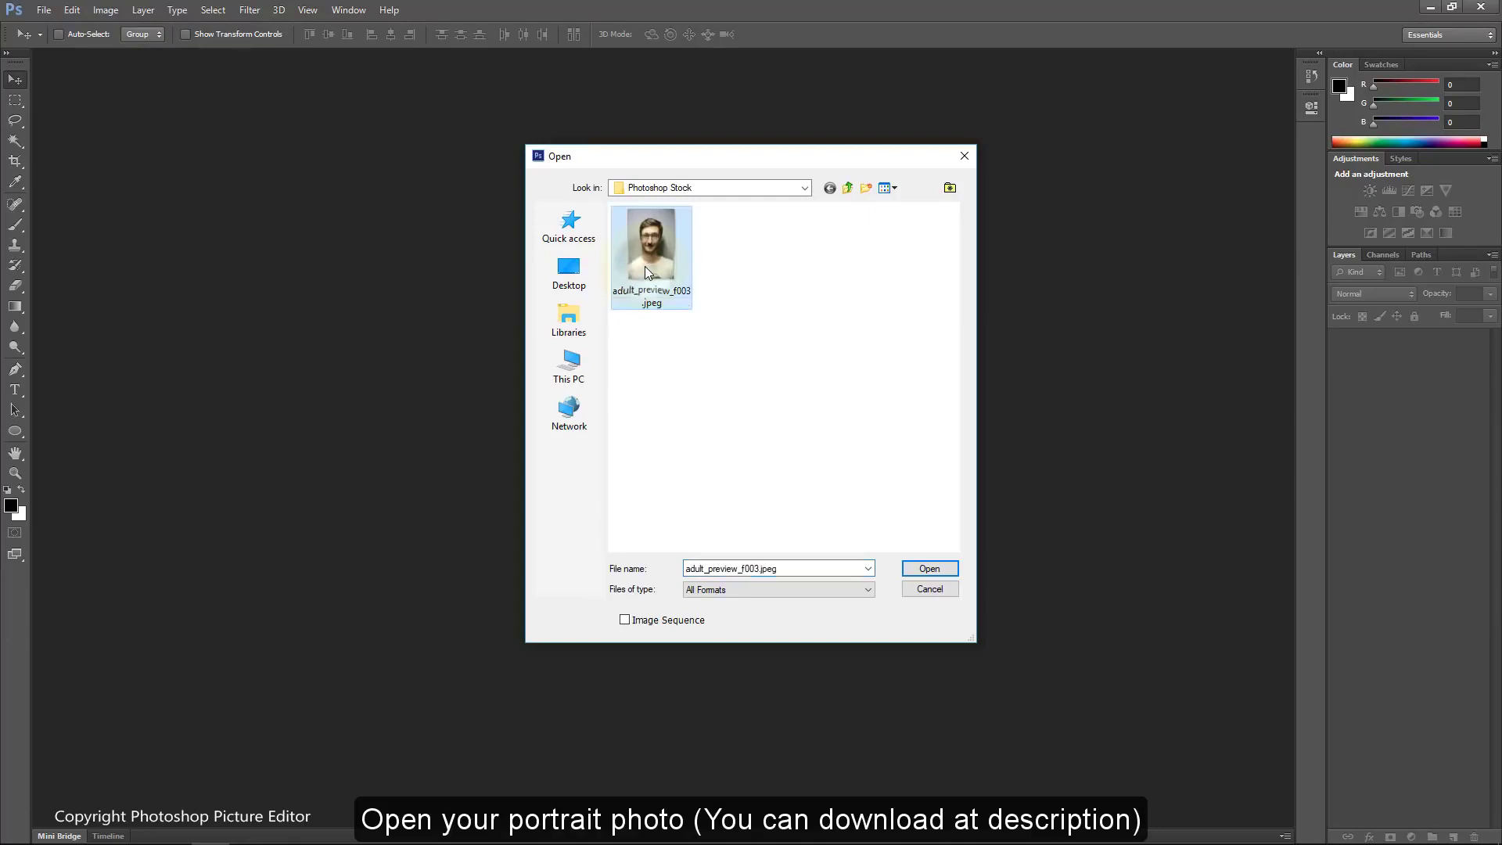
Step: Open adult_preview_f003.jpeg and crop it with an unconstrained ratio, trimming above the hair and below the shirt collar
{"action": "left_click", "coordinate": [930, 569]}
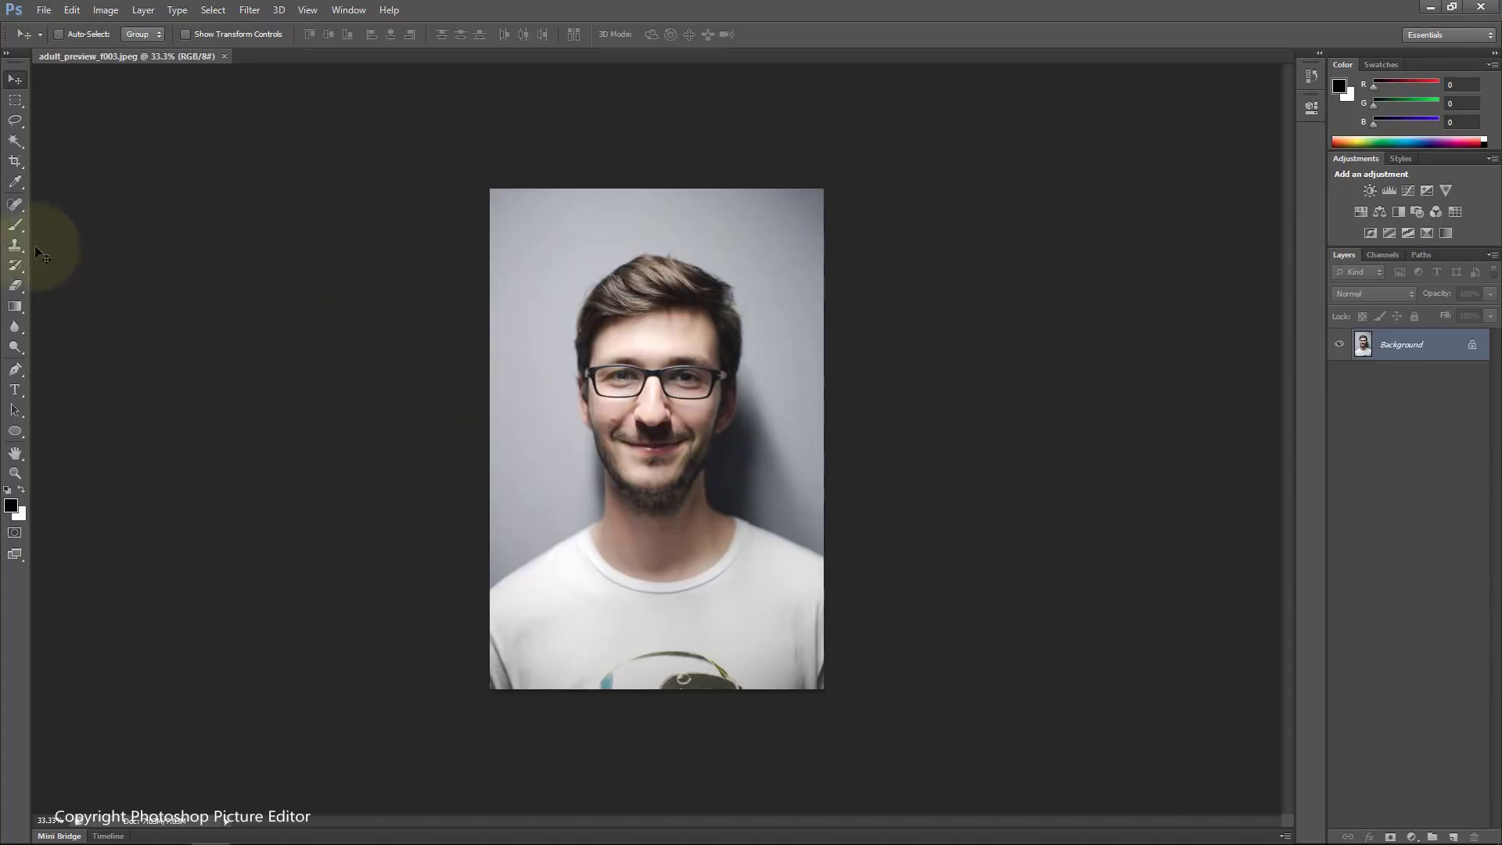
{"action": "left_click", "coordinate": [16, 164]}
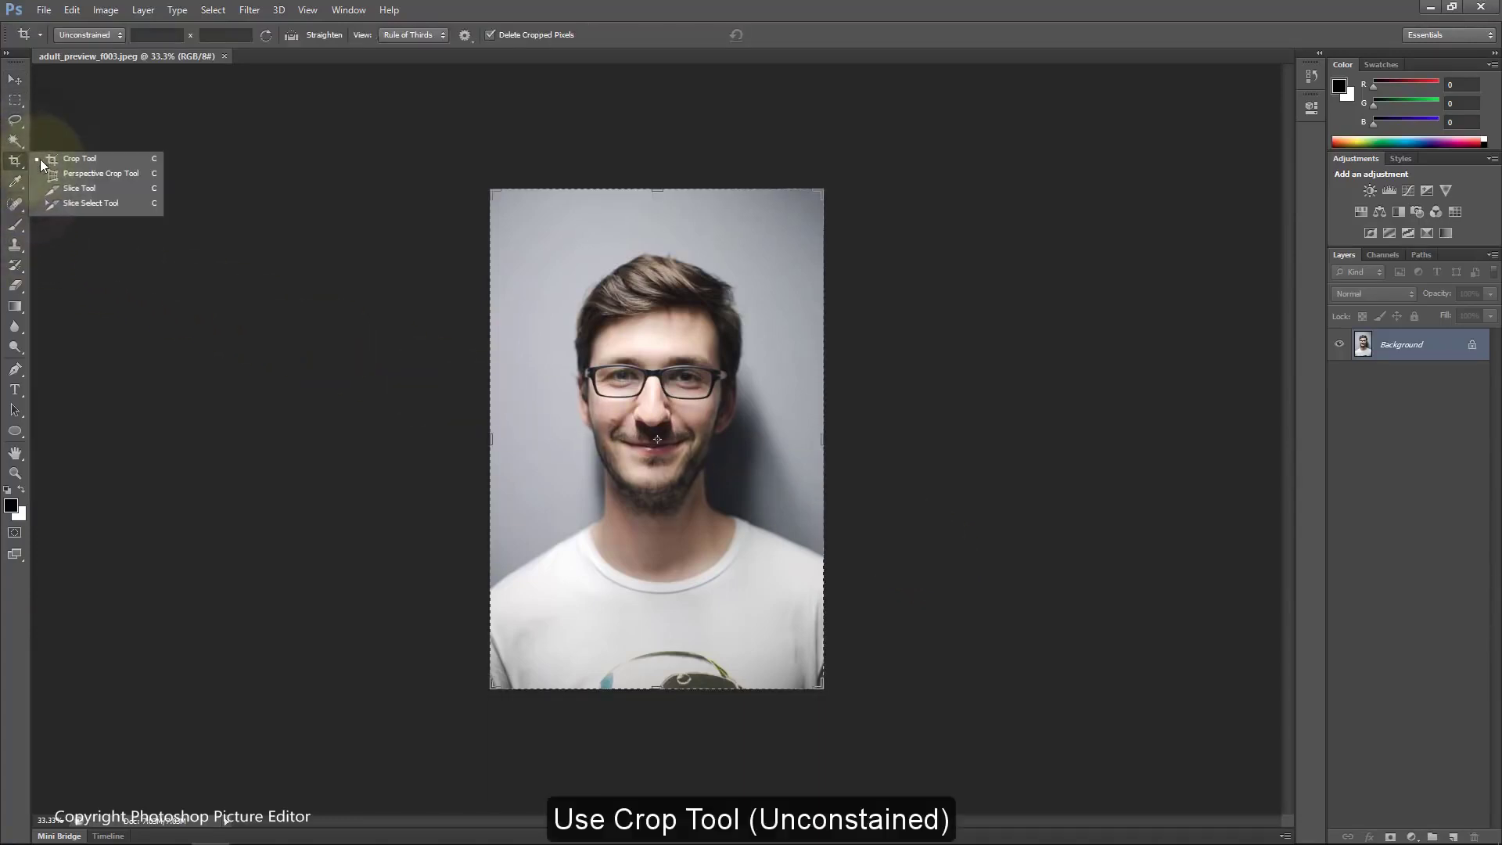
{"action": "left_click", "coordinate": [68, 161]}
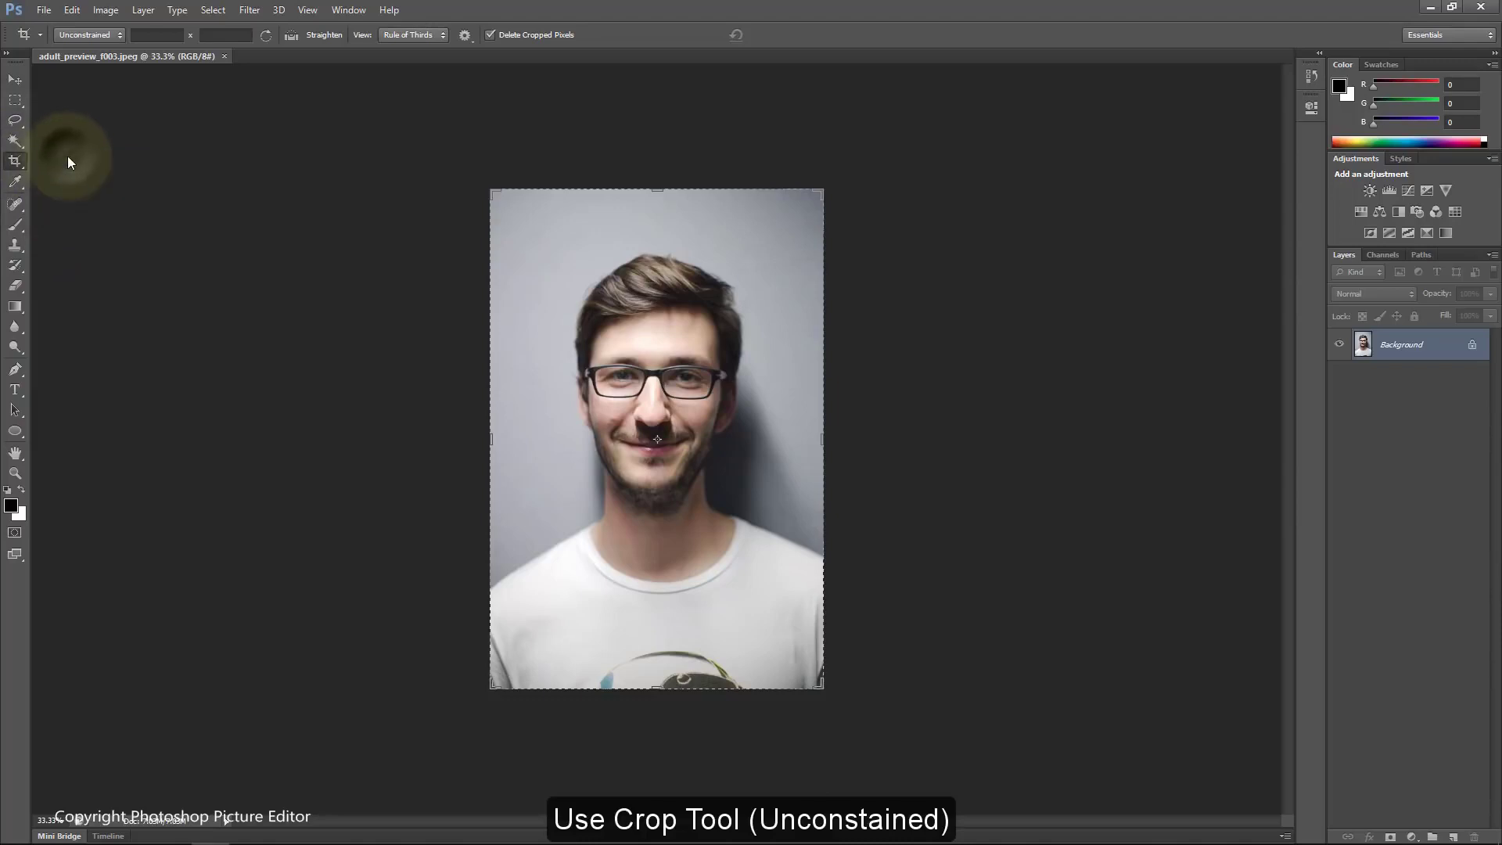
{"action": "left_click", "coordinate": [93, 35]}
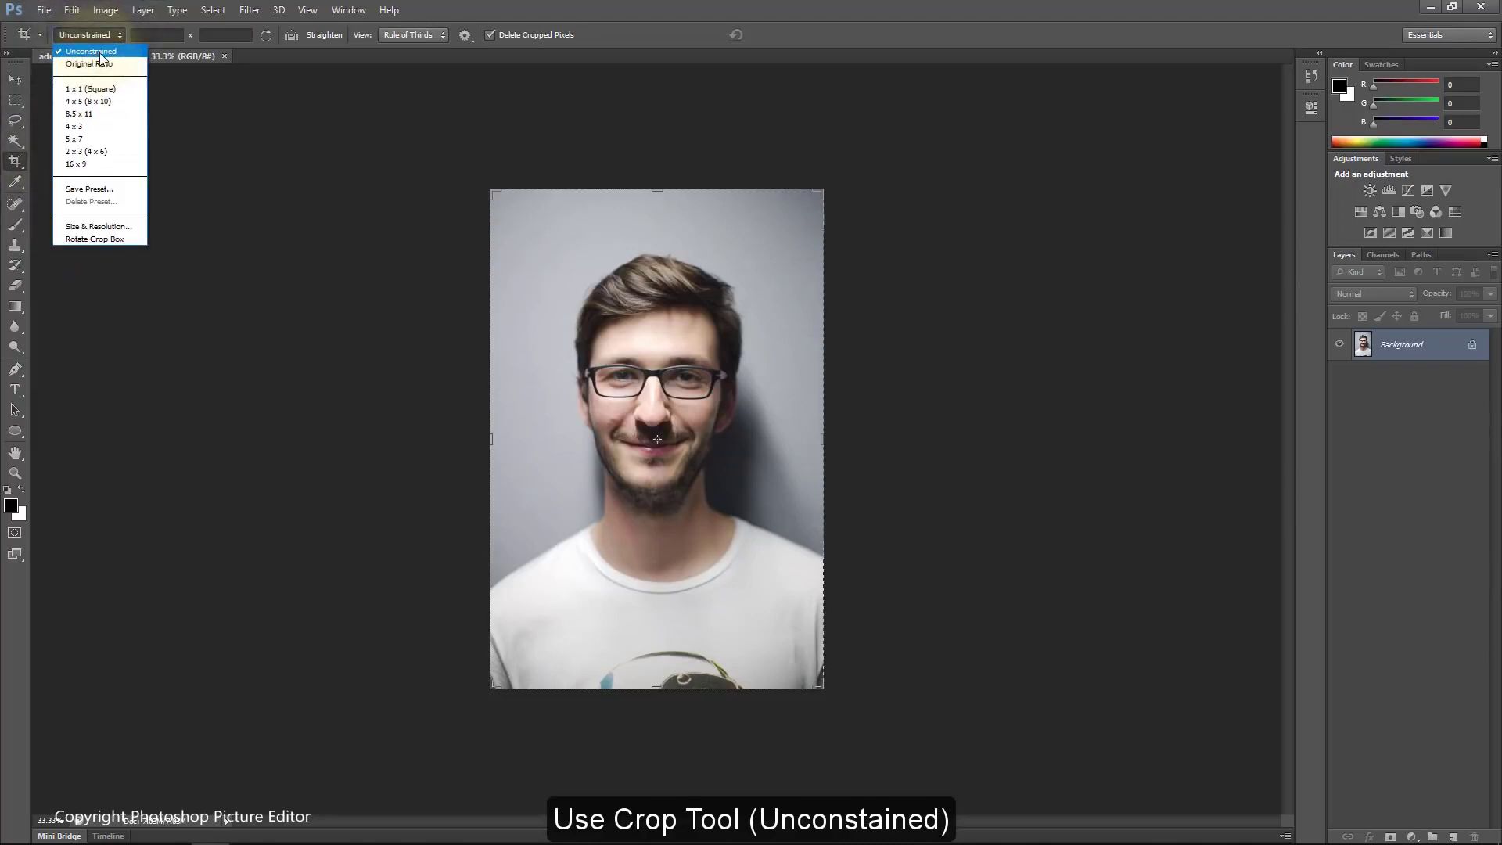
{"action": "left_click", "coordinate": [104, 53]}
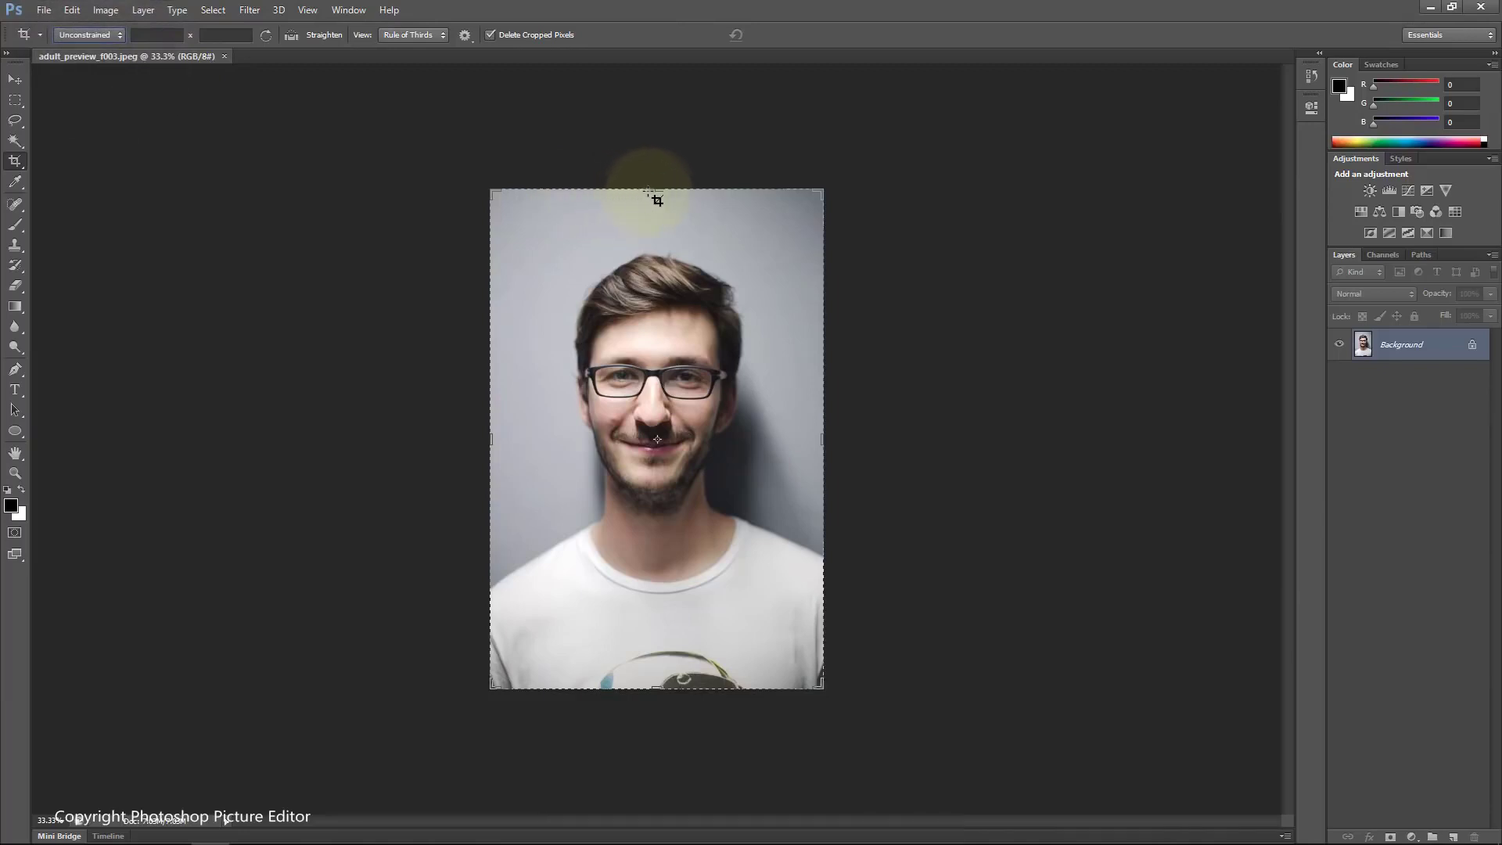
{"action": "left_click_drag", "start_coordinate": [658, 191], "coordinate": [658, 212]}
{"action": "left_click_drag", "start_coordinate": [657, 666], "coordinate": [670, 599]}
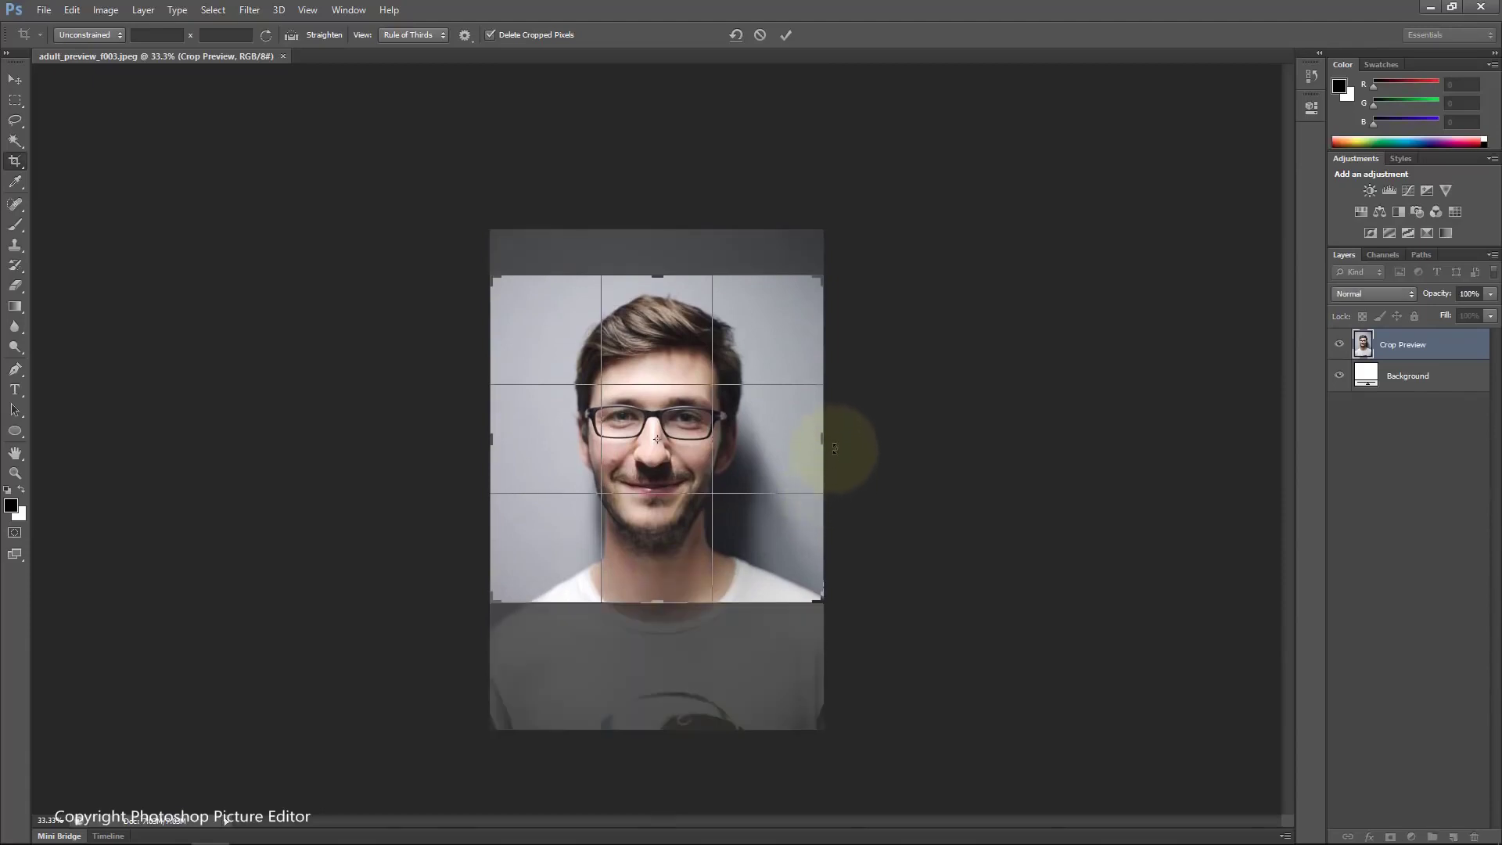
{"action": "left_click_drag", "start_coordinate": [825, 440], "coordinate": [828, 436]}
{"action": "left_click", "coordinate": [787, 35]}
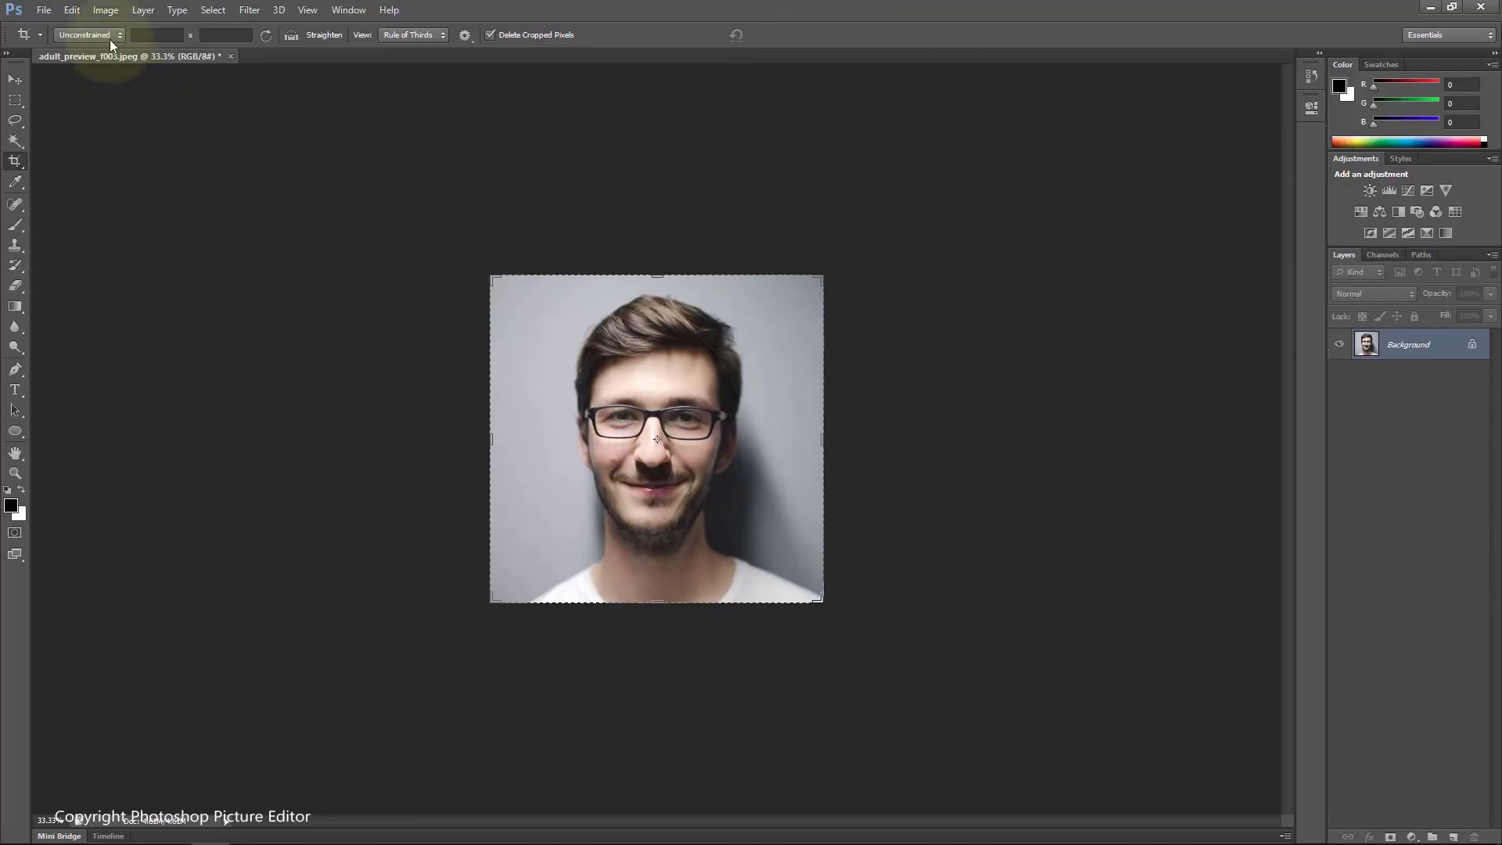
Step: Resize the cropped image to a width of 1500 pixels with proportions constrained
{"action": "left_click", "coordinate": [107, 11]}
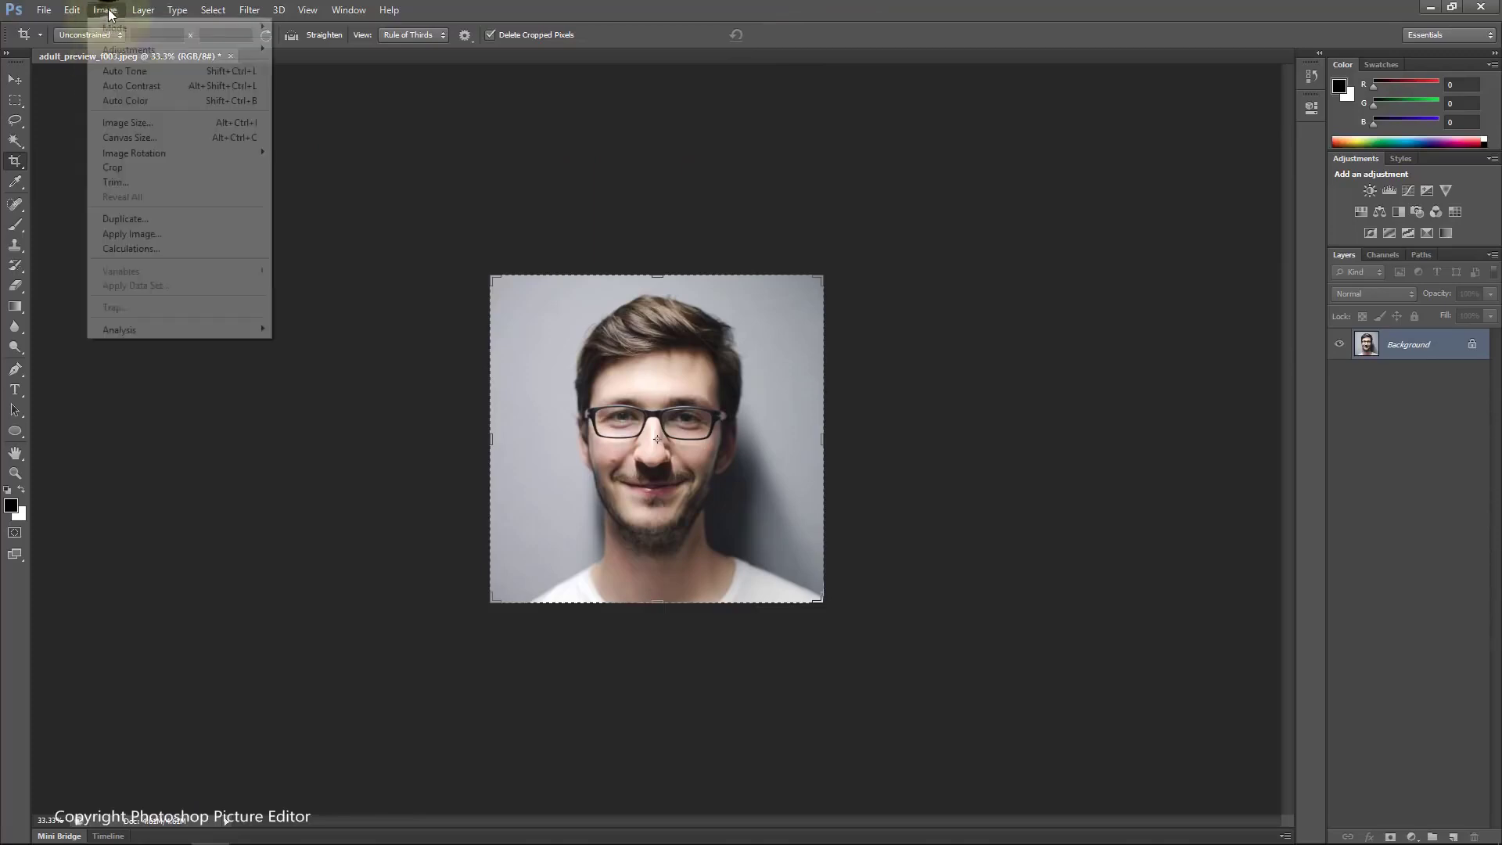
{"action": "left_click", "coordinate": [127, 123]}
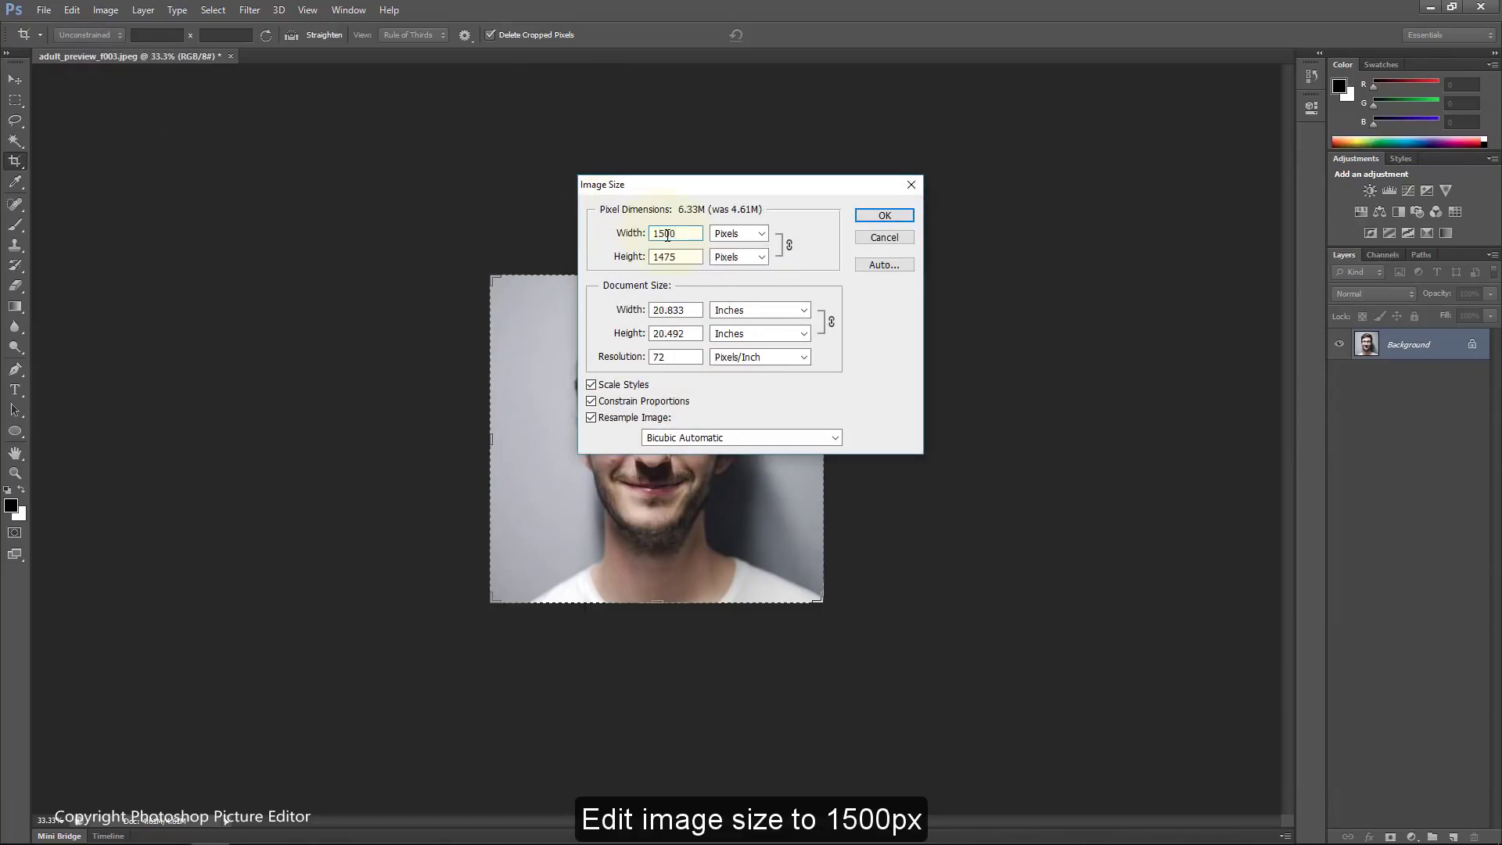
{"action": "left_click", "coordinate": [881, 219]}
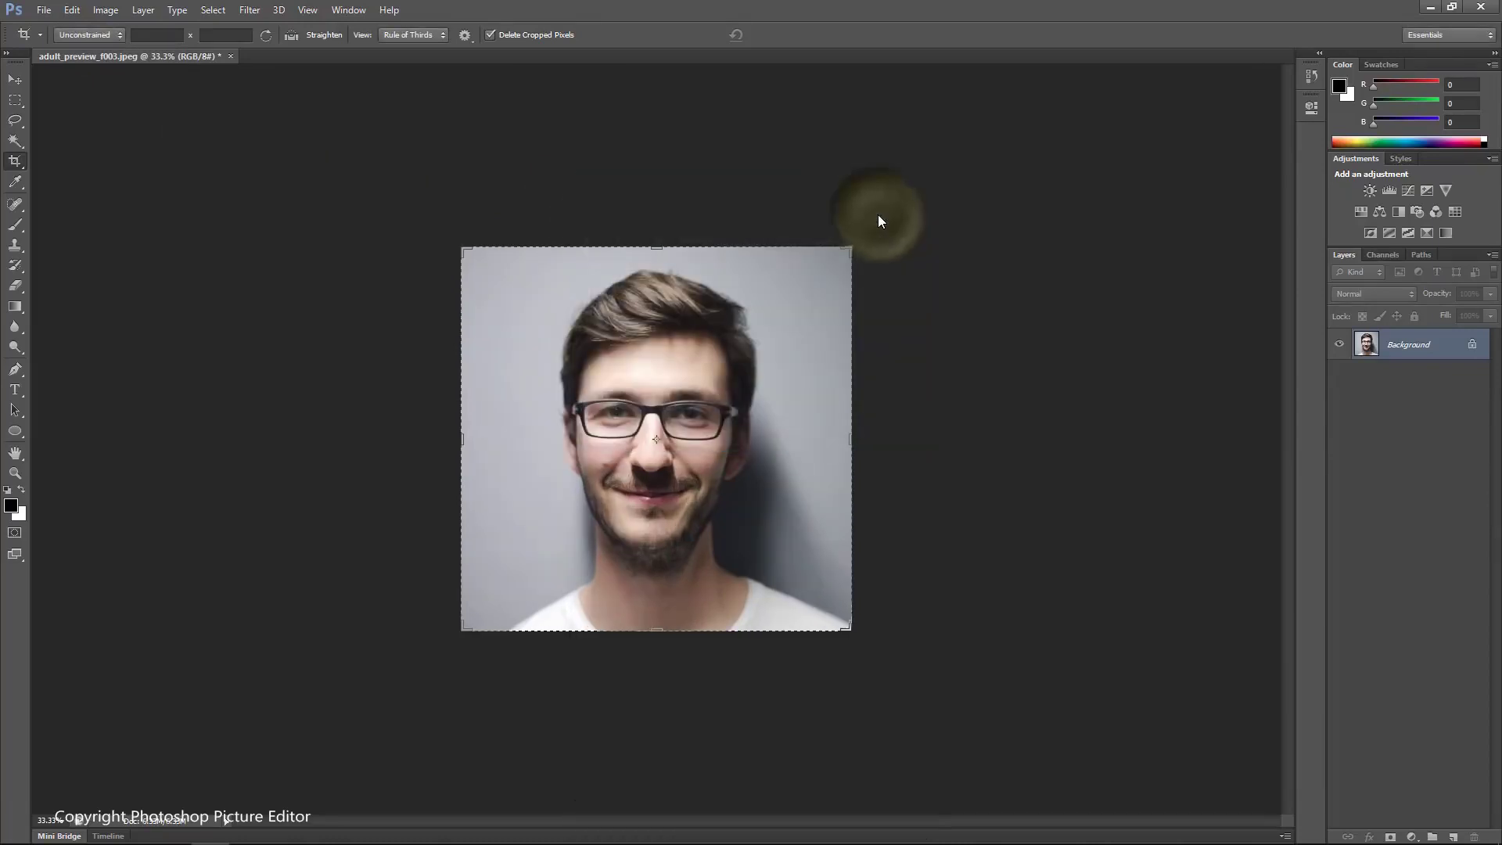
{"action": "key", "text": "ctrl+0"}
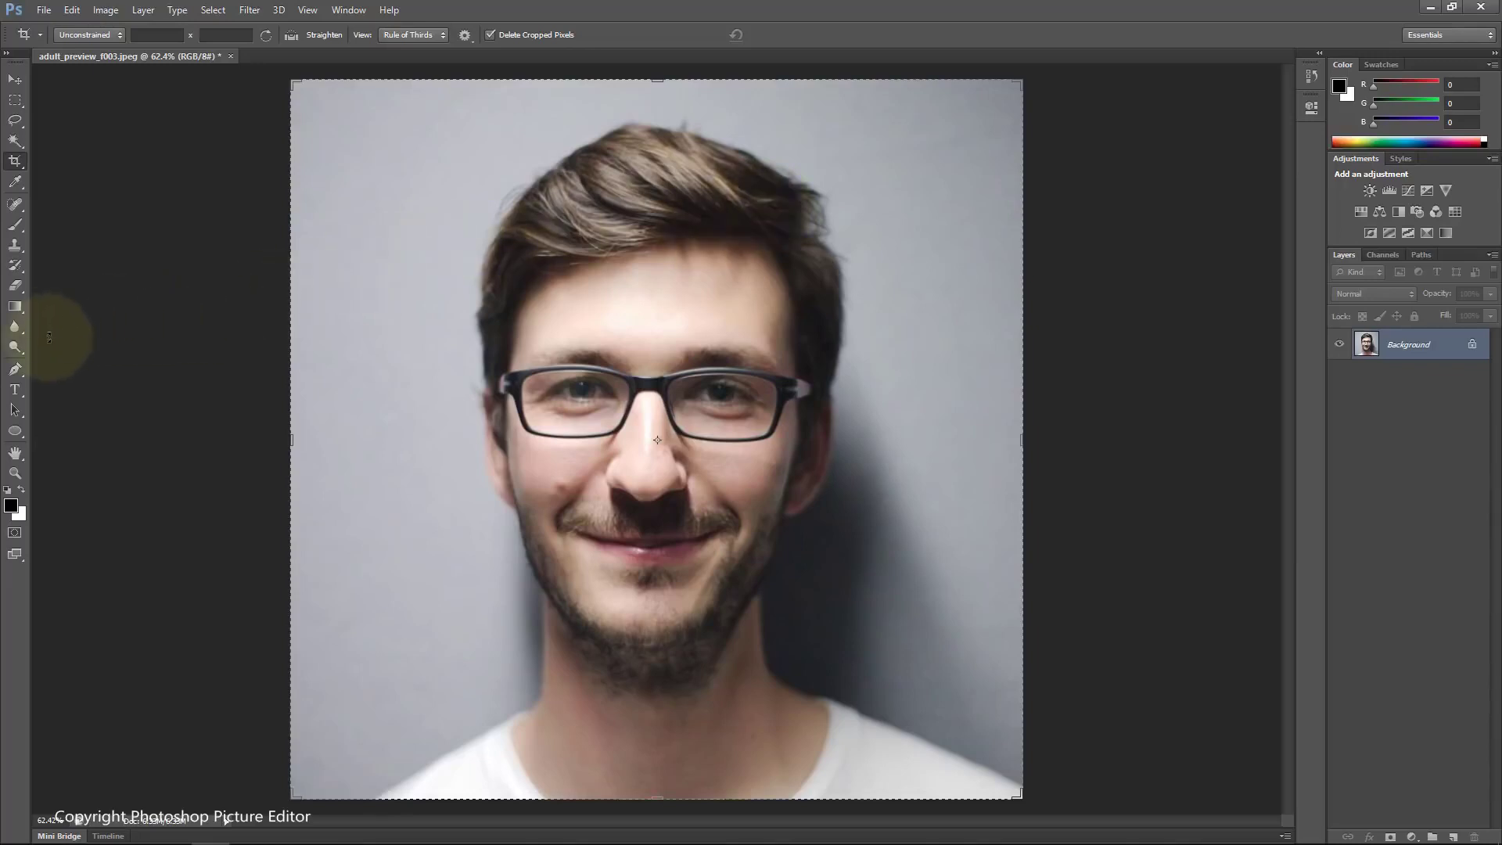
Step: Set up the Brush Tool with the fourth brush preset, a hard round tip, at a size of 7 px
{"action": "left_click", "coordinate": [14, 226]}
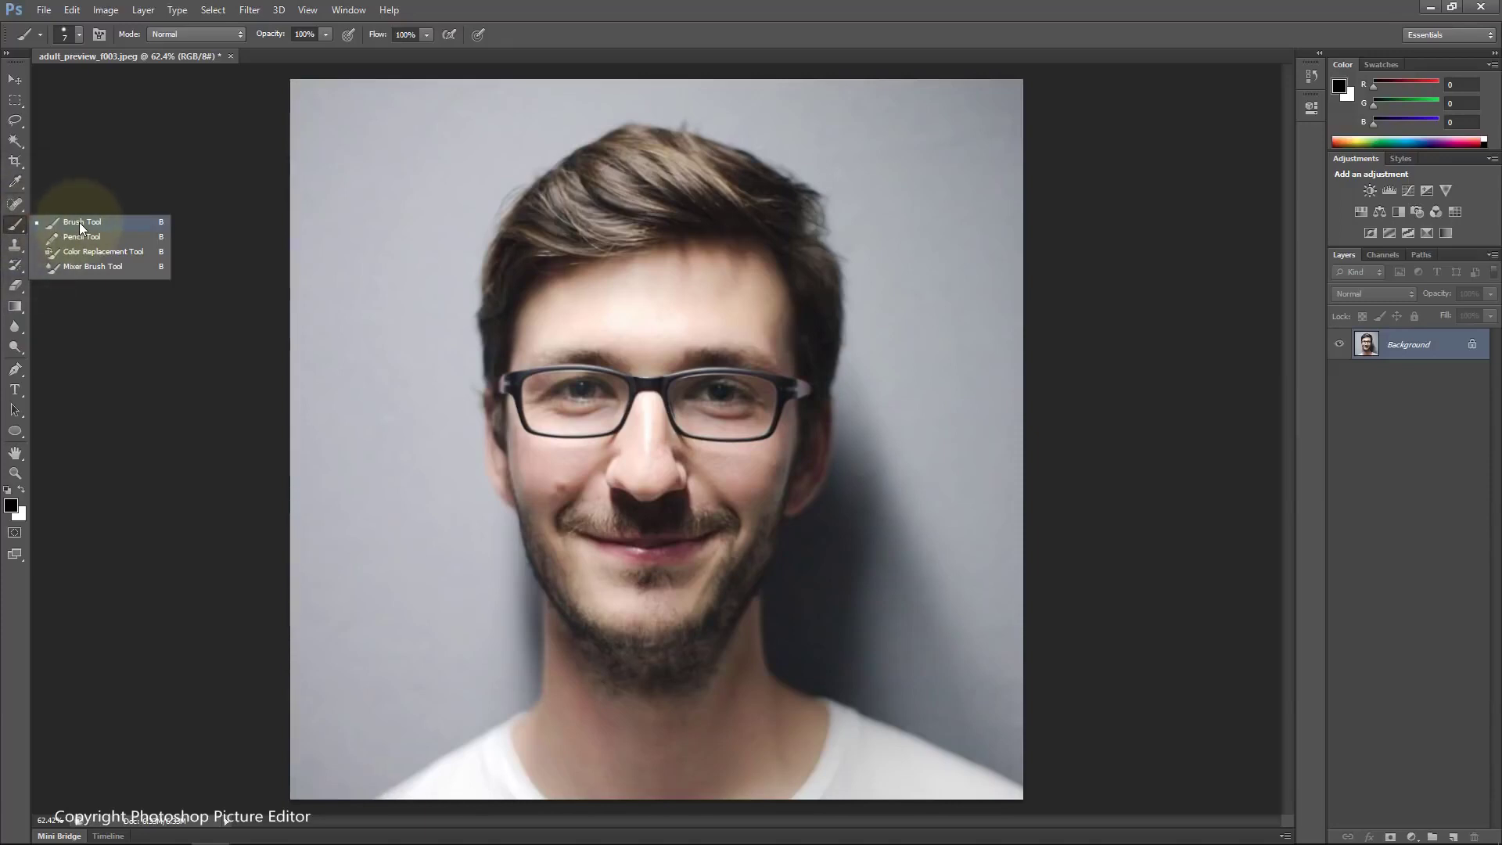
{"action": "left_click", "coordinate": [79, 223]}
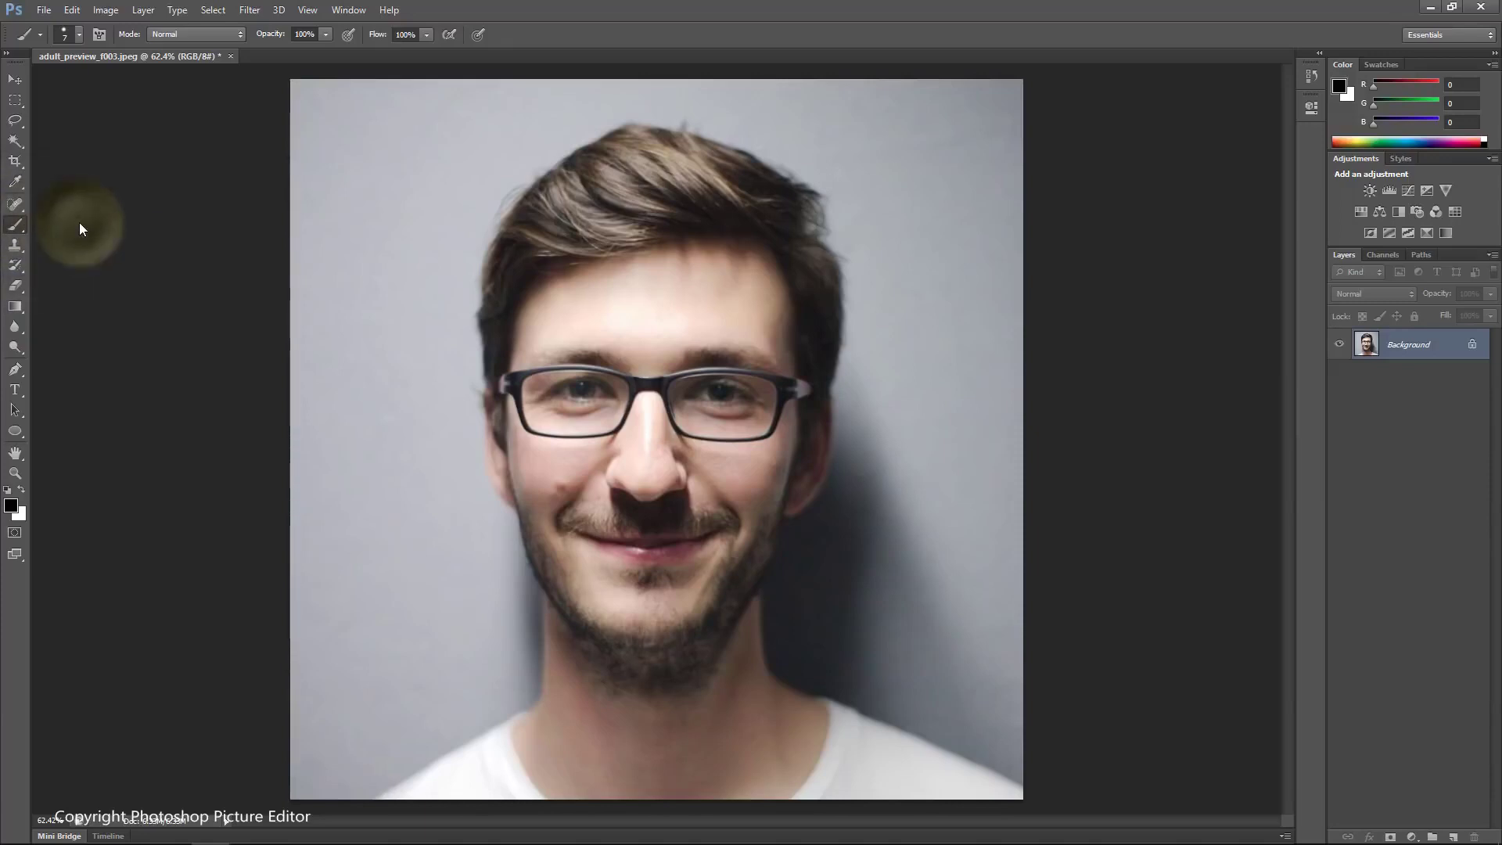
{"action": "left_click", "coordinate": [80, 34]}
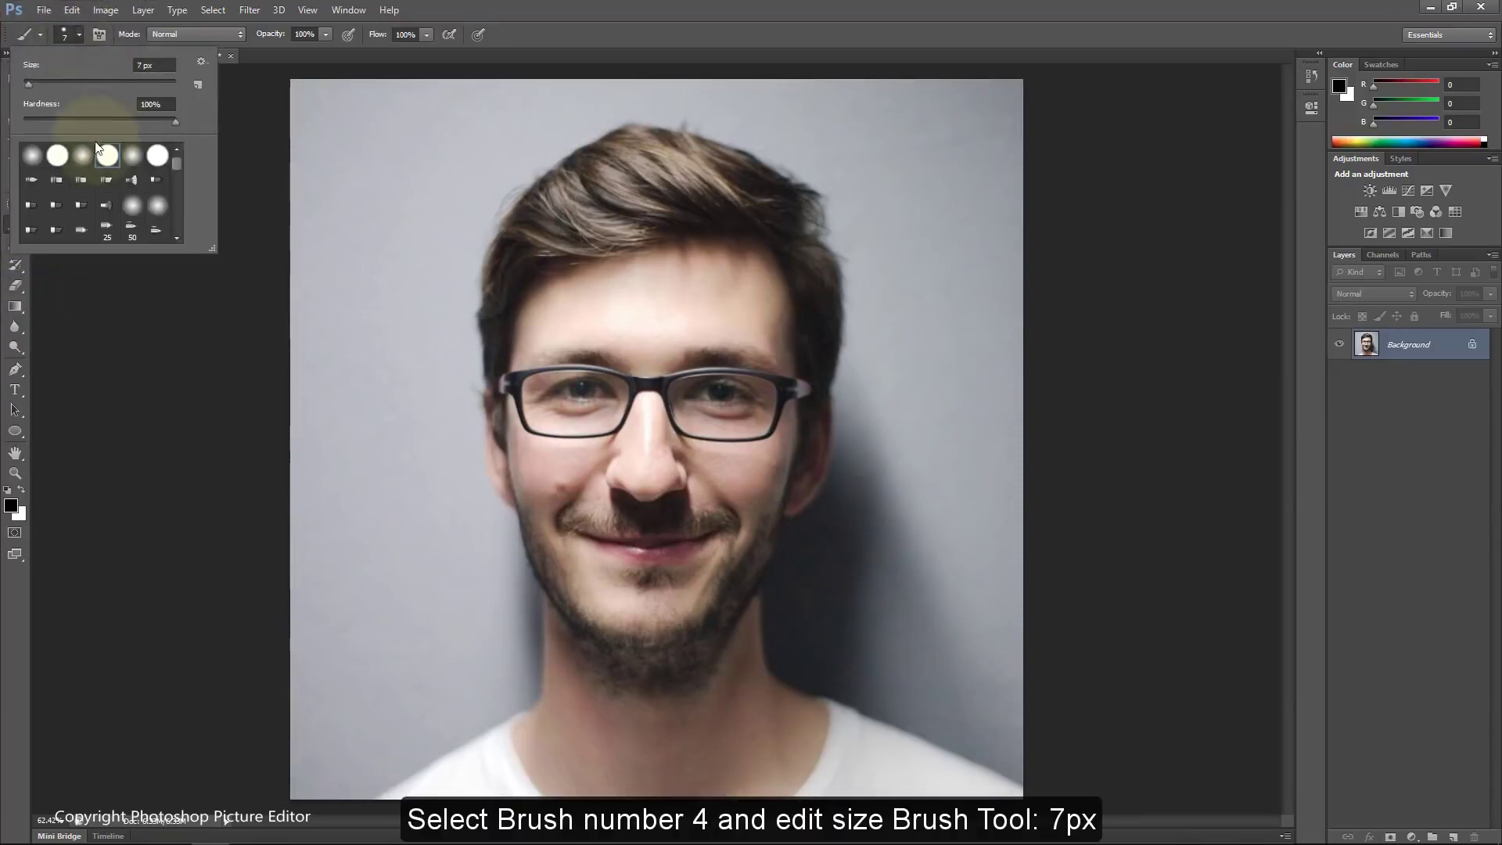
{"action": "left_click", "coordinate": [108, 158]}
{"action": "left_click", "coordinate": [147, 63]}
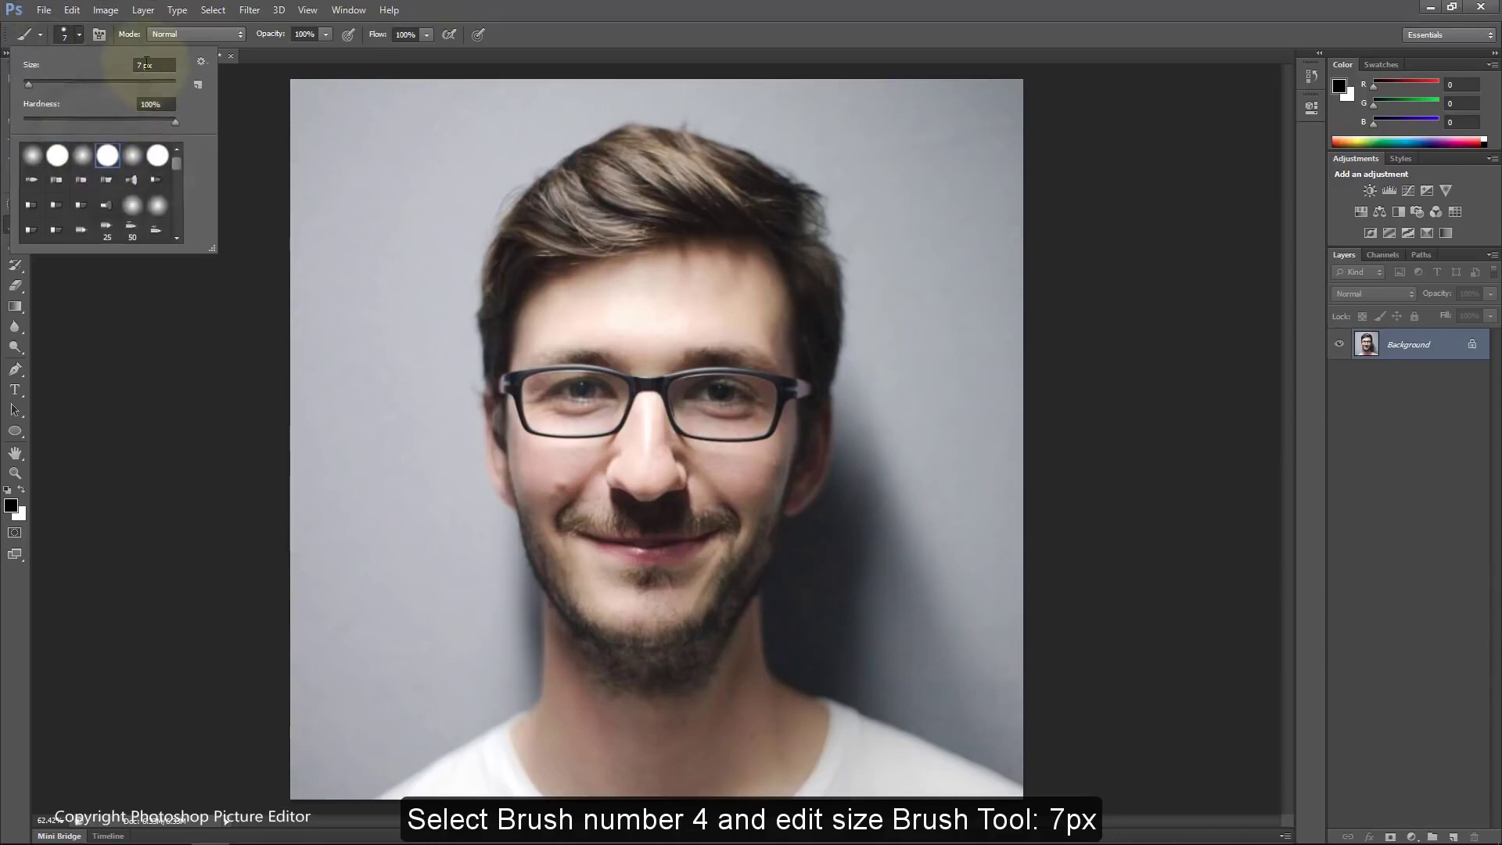
{"action": "double_click", "coordinate": [139, 64]}
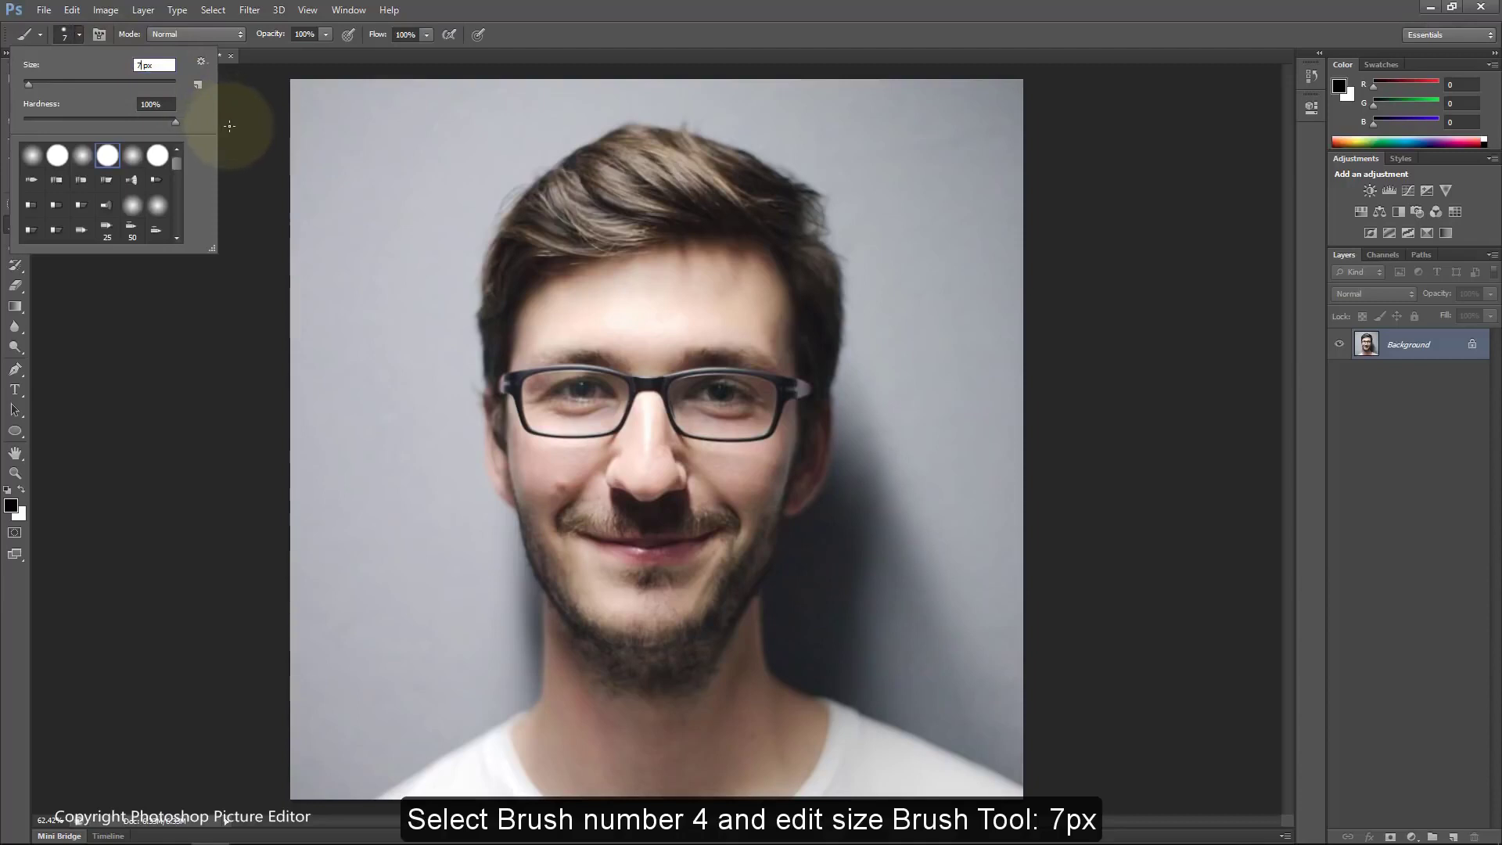
{"action": "key", "text": "Return"}
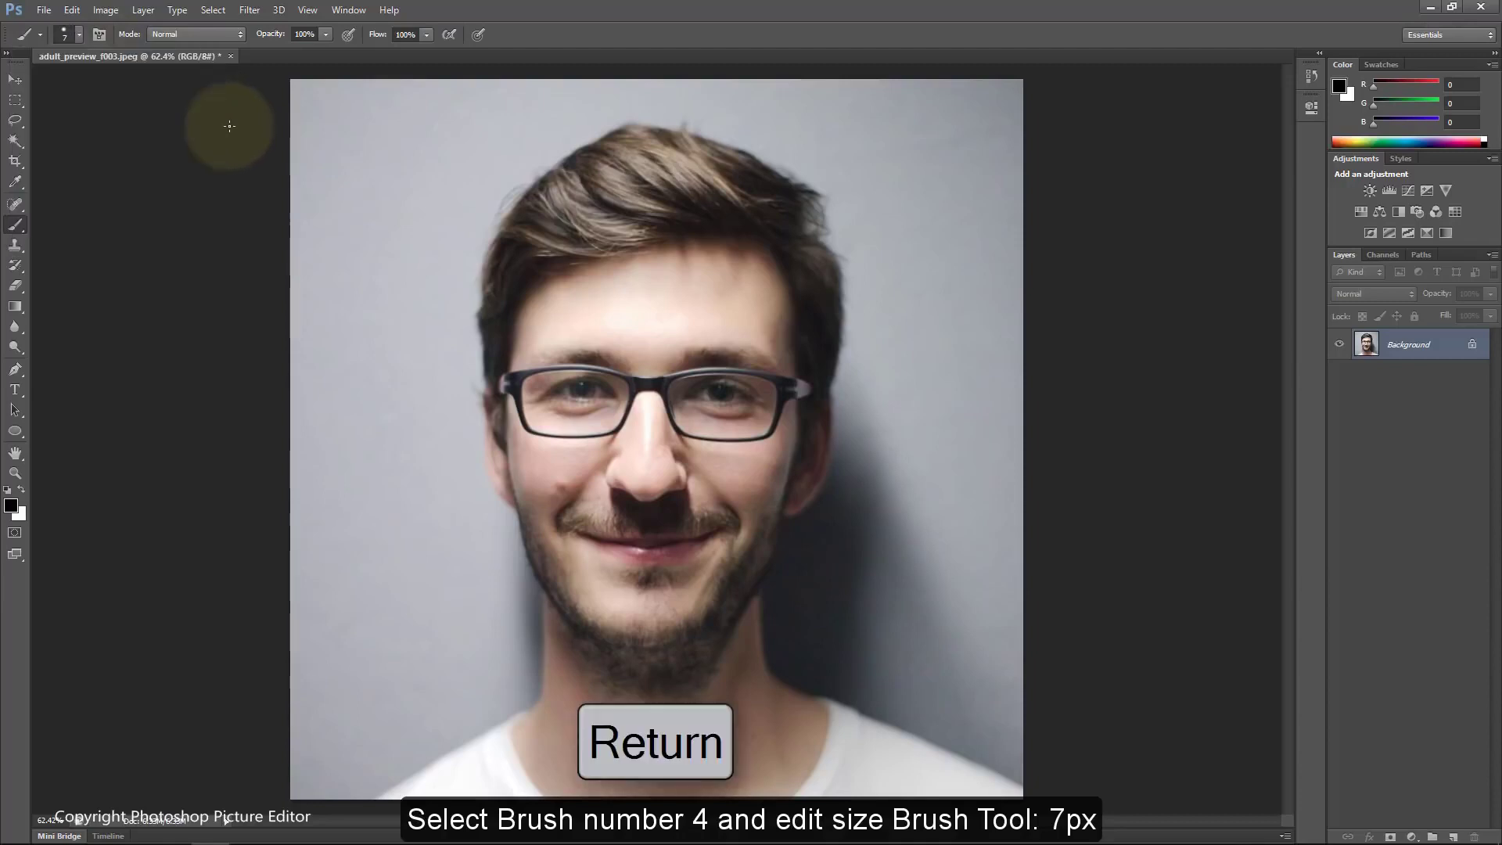
Step: Set the foreground color to #008900 and add a new empty layer above the photo
{"action": "left_click", "coordinate": [12, 507]}
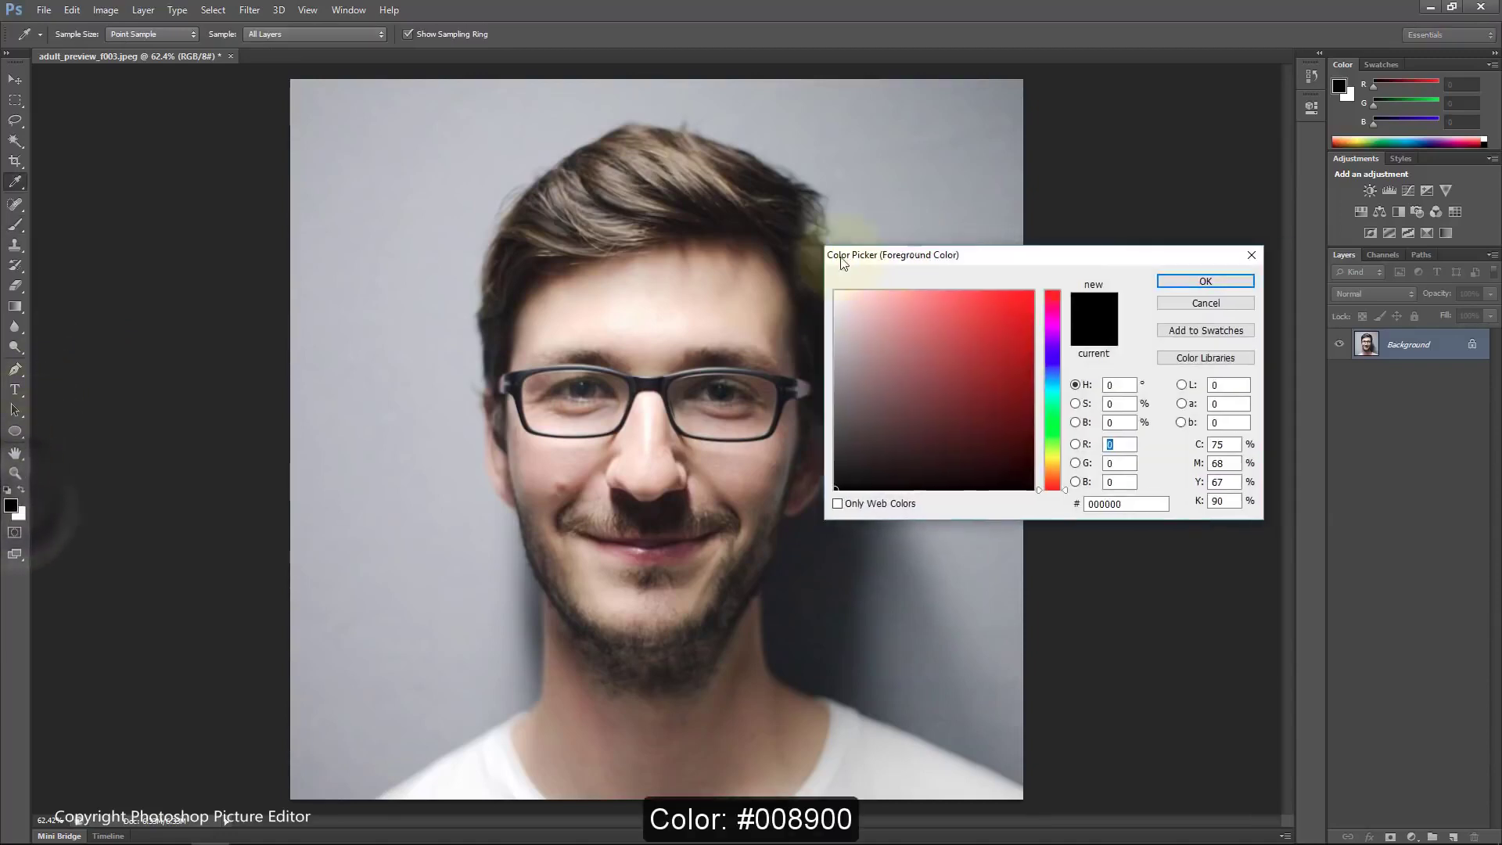
{"action": "left_click_drag", "start_coordinate": [841, 259], "coordinate": [449, 259]}
{"action": "type", "text": "008900"}
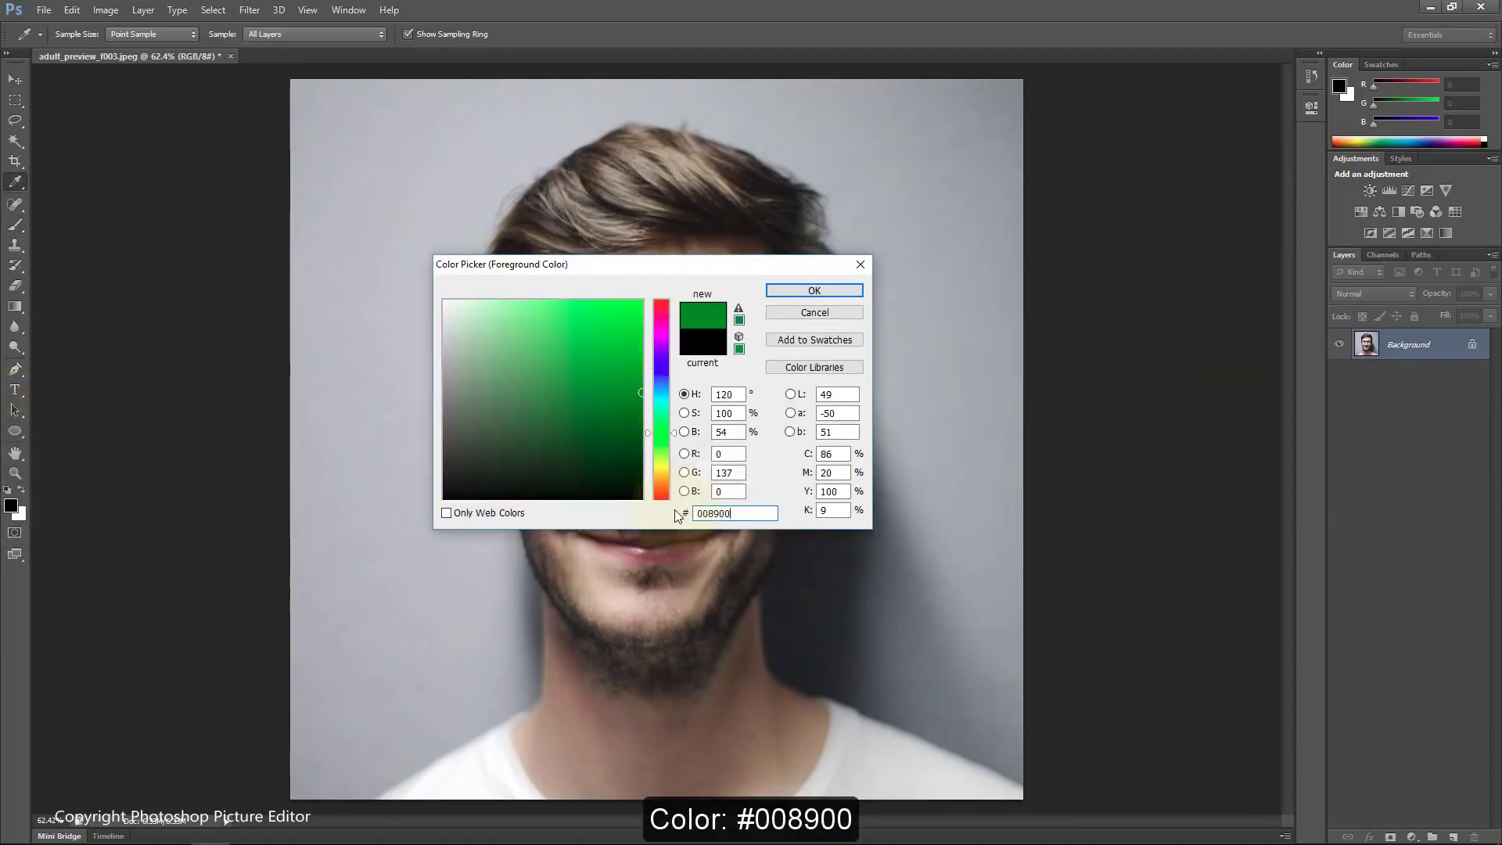
{"action": "left_click", "coordinate": [812, 291]}
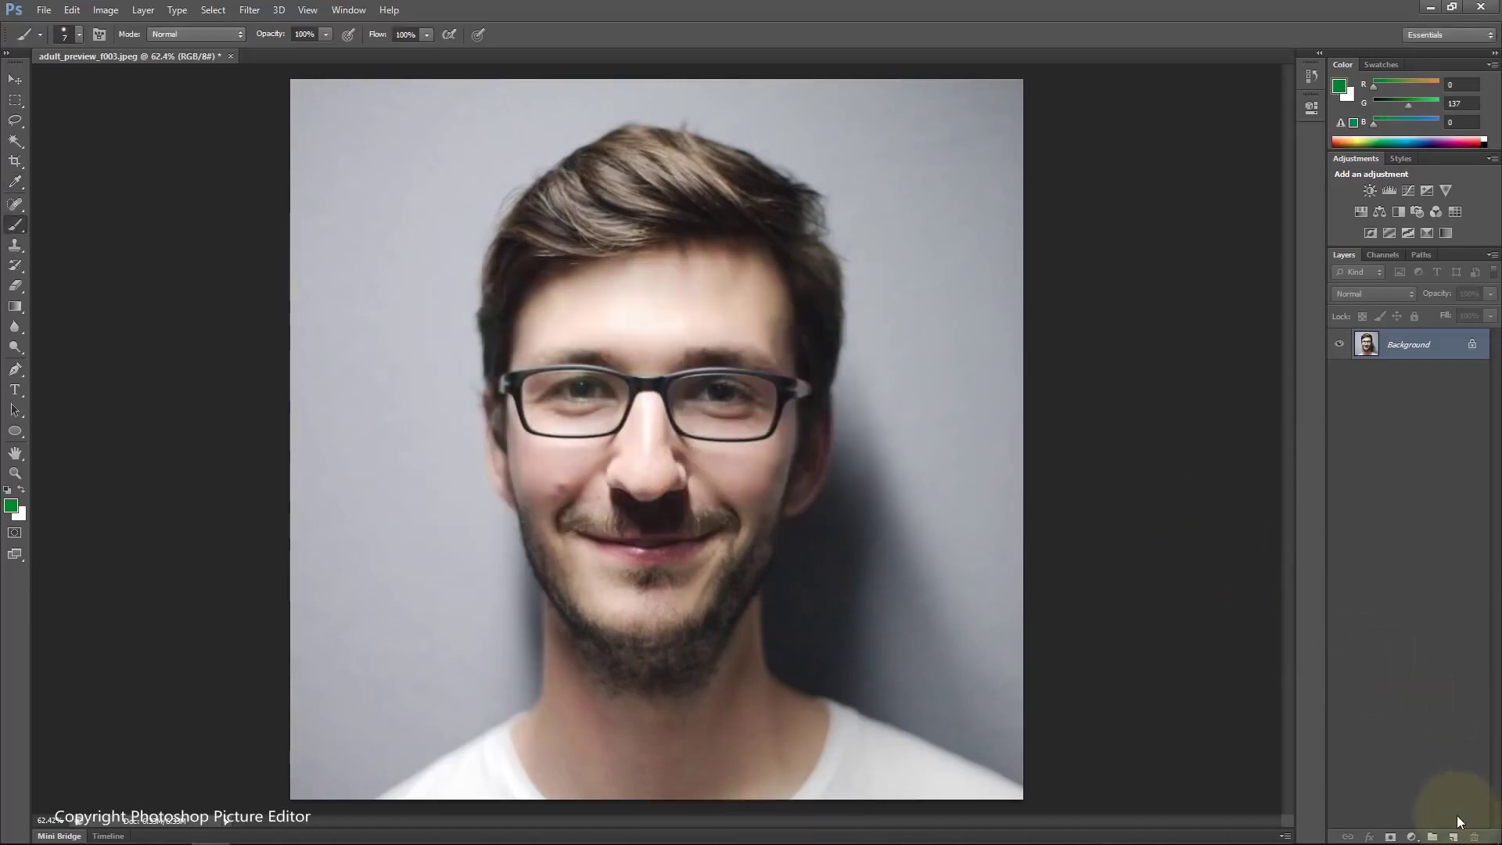
{"action": "left_click", "coordinate": [1453, 837]}
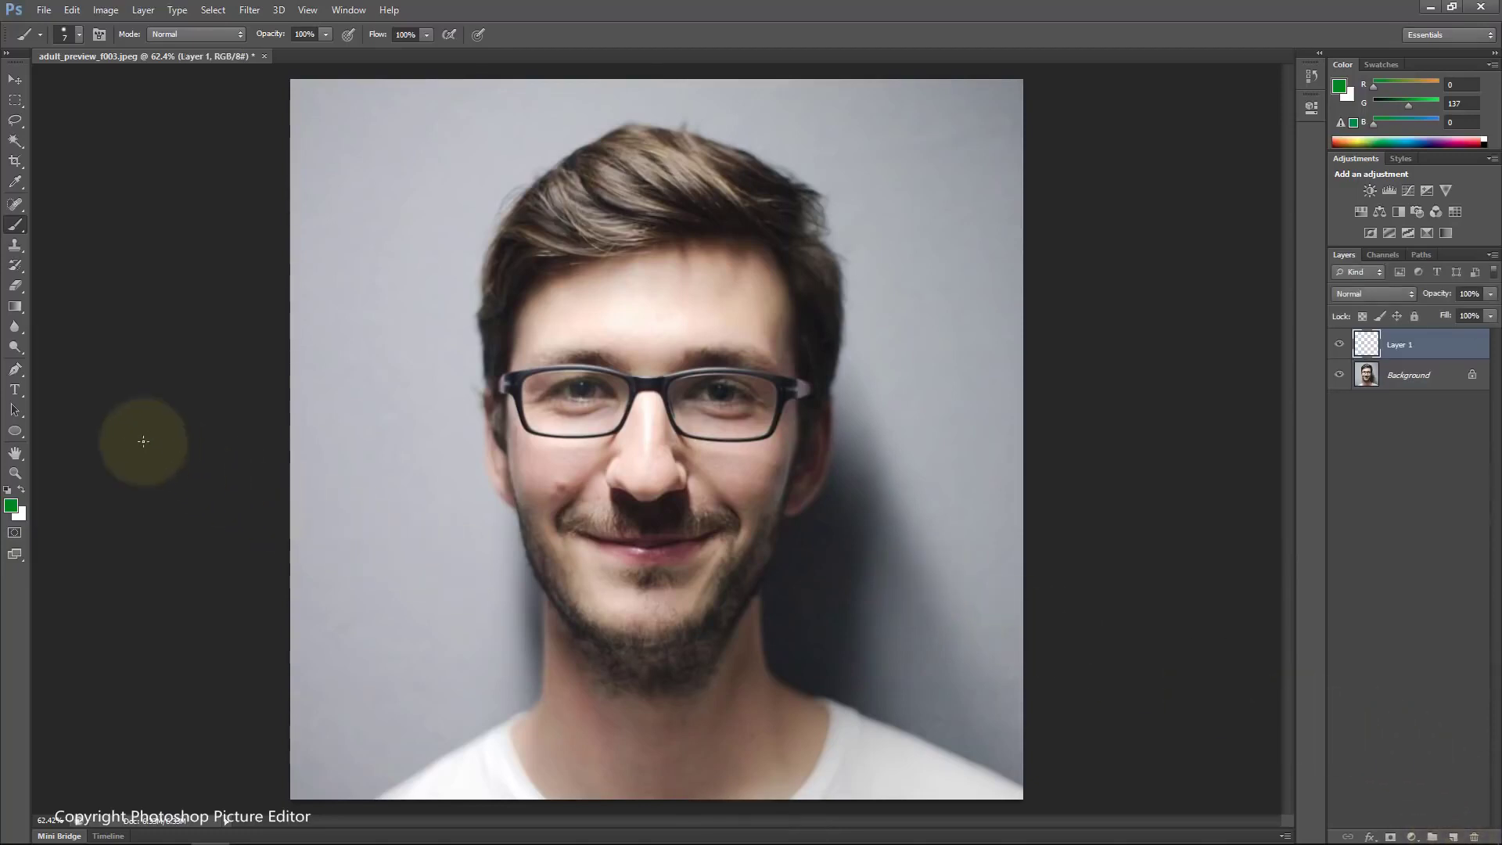
Step: Start a Pen Tool path at the base of the neck's left side and trace up the jaw and around the left ear
{"action": "left_click", "coordinate": [16, 369]}
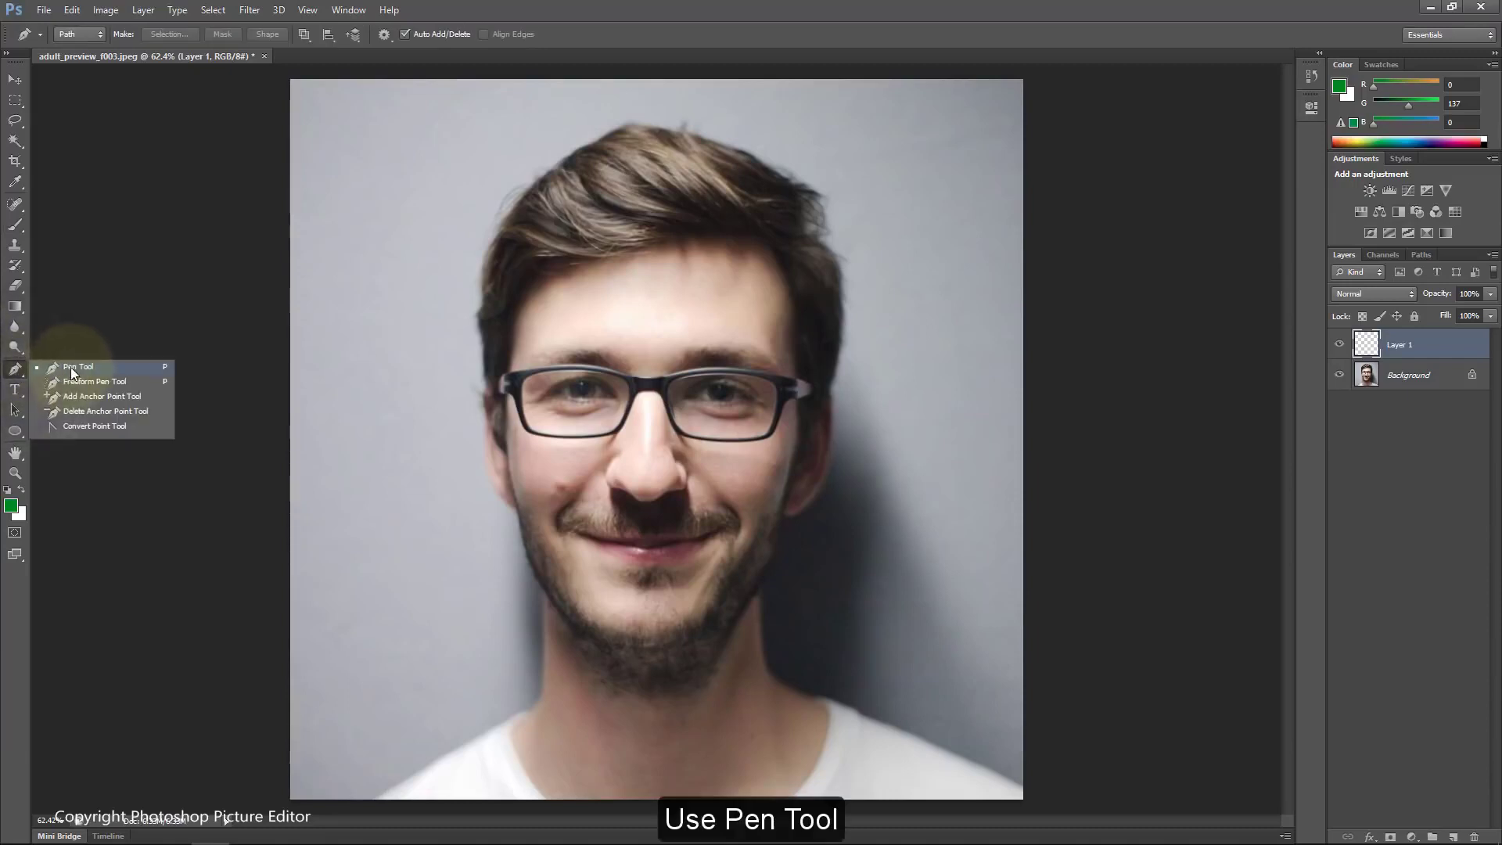
{"action": "left_click", "coordinate": [71, 366]}
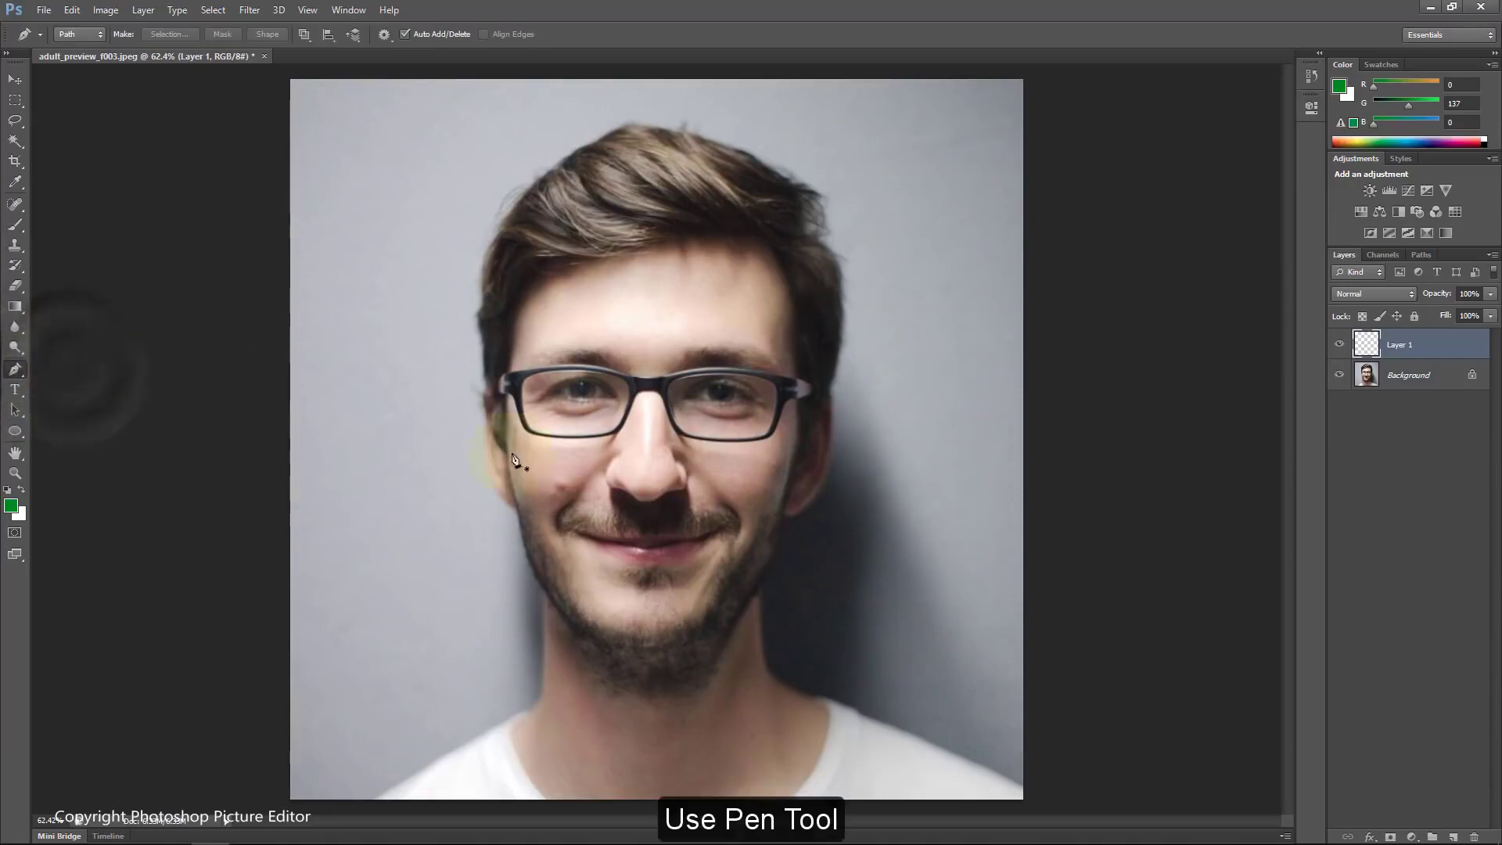
{"action": "left_click", "coordinate": [543, 697]}
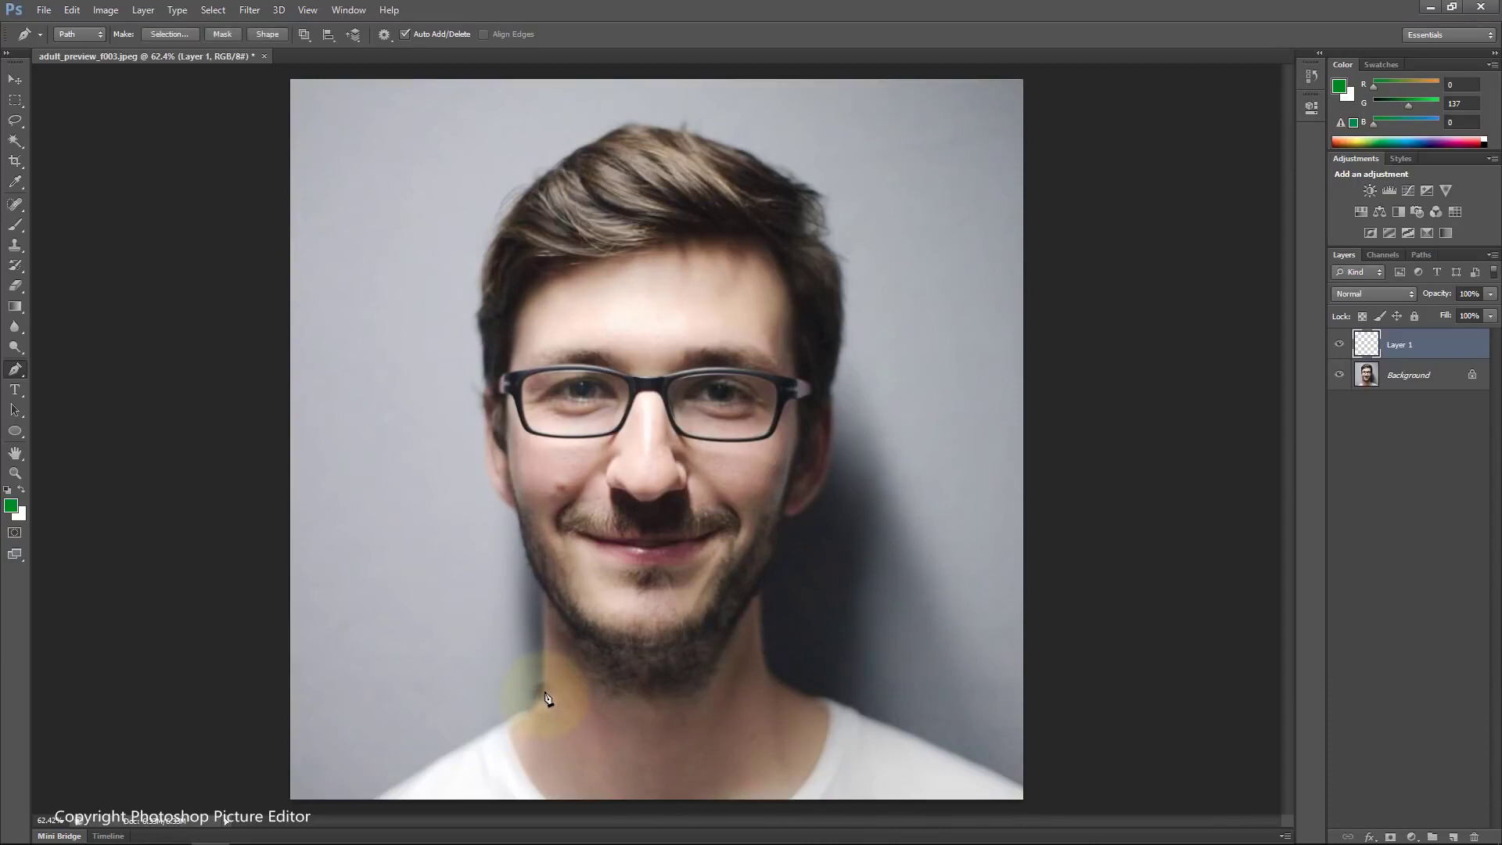
{"action": "left_click", "coordinate": [542, 593]}
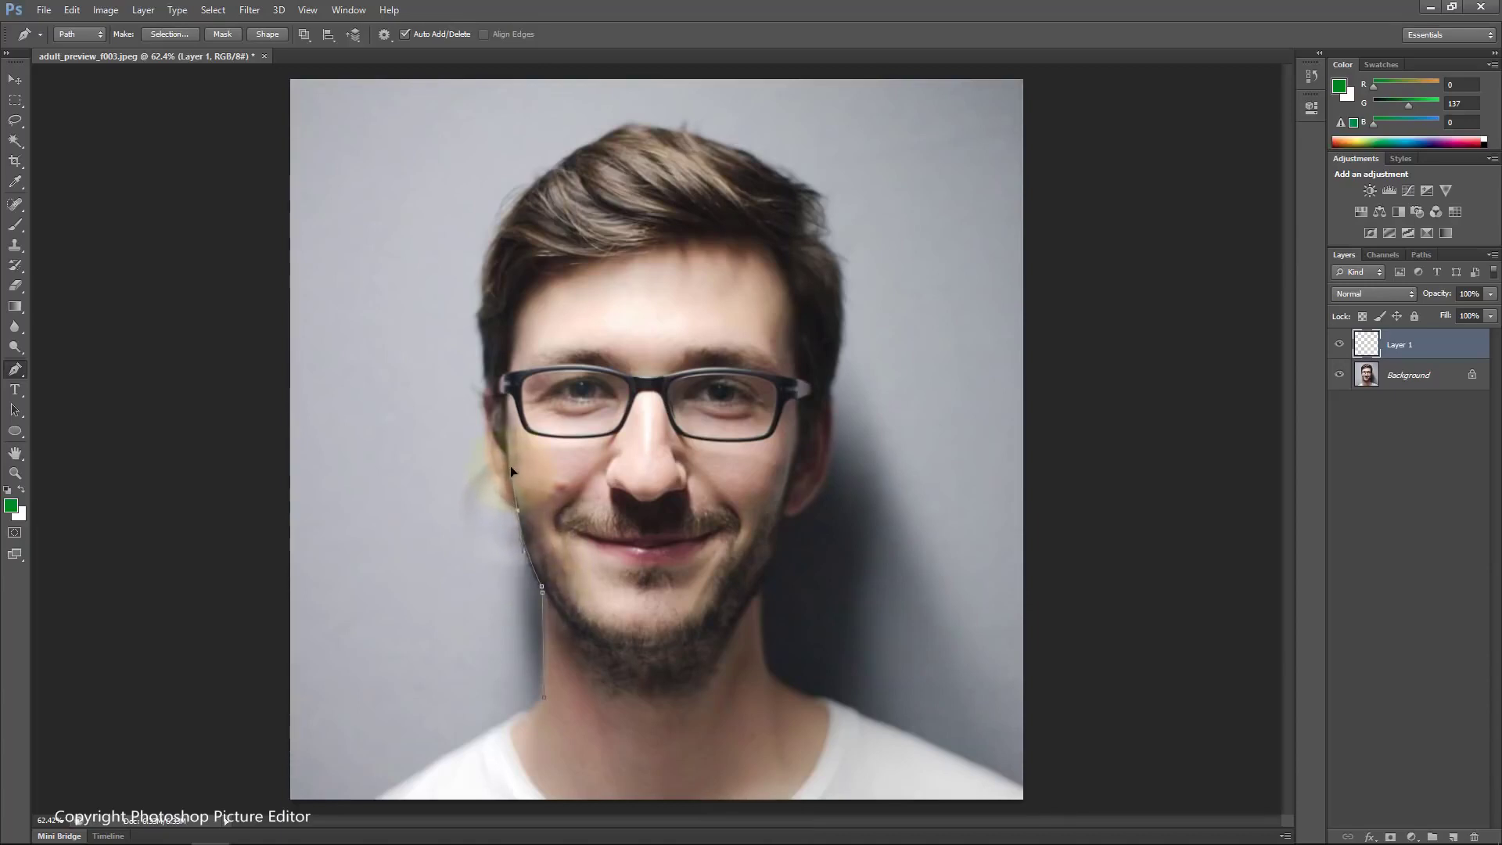
{"action": "left_click_drag", "start_coordinate": [512, 469], "coordinate": [511, 459]}
{"action": "key", "text": "alt"}
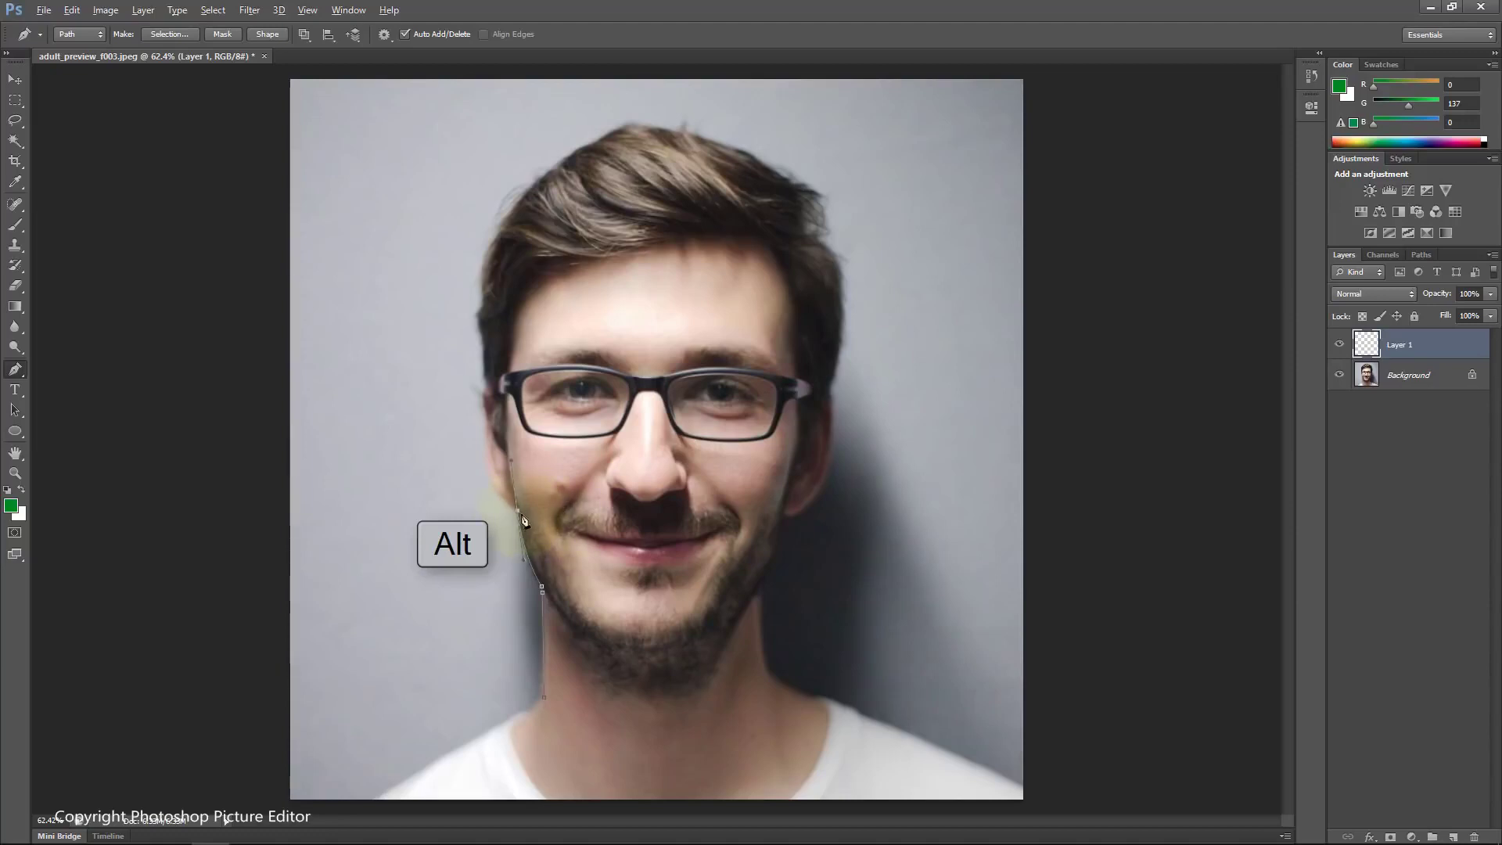
{"action": "left_click", "coordinate": [520, 513], "text": "alt"}
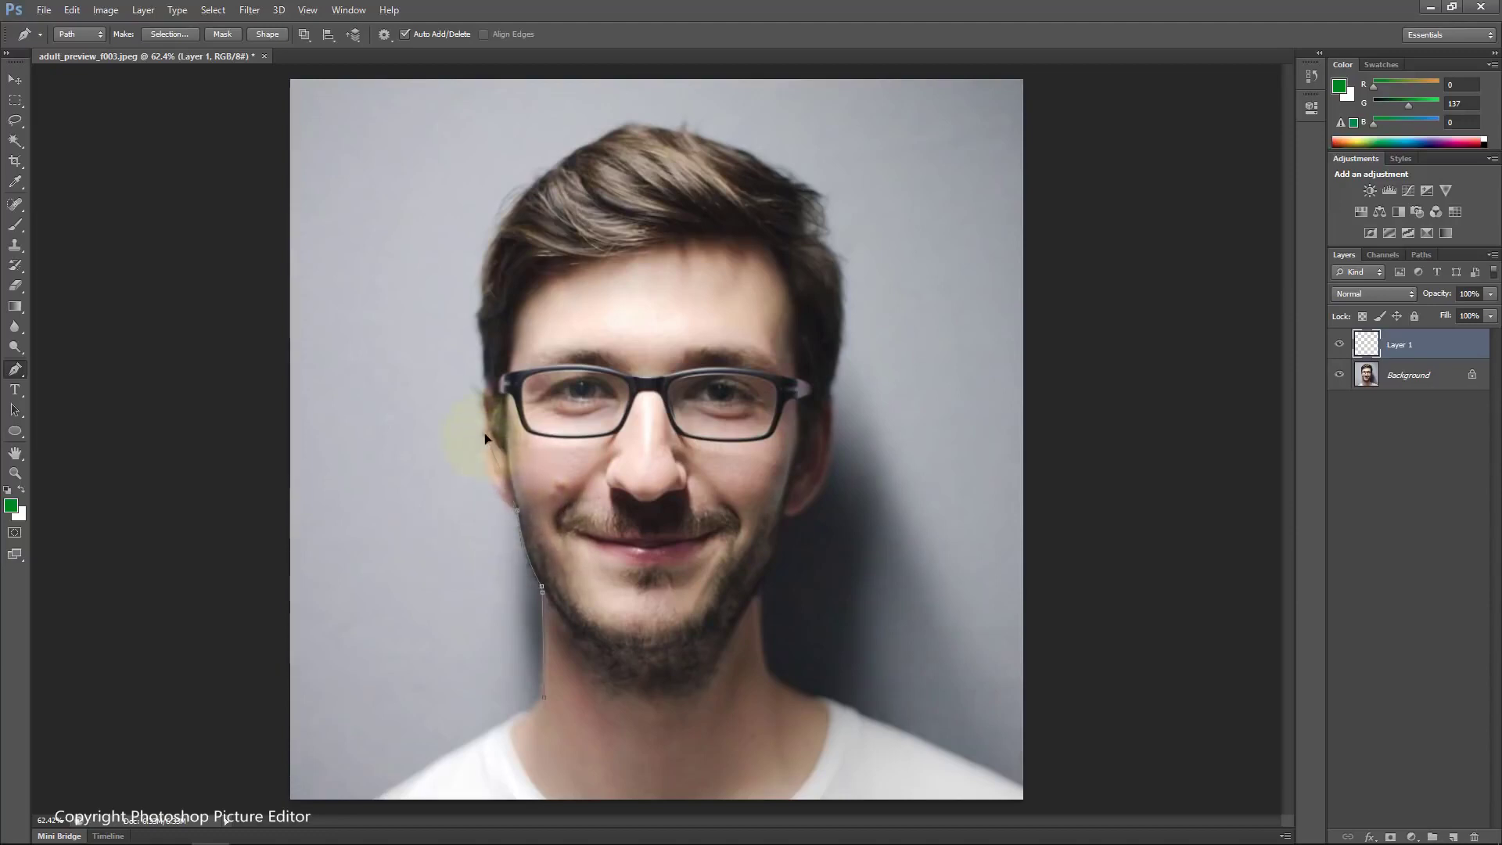
{"action": "left_click_drag", "start_coordinate": [485, 438], "coordinate": [502, 393]}
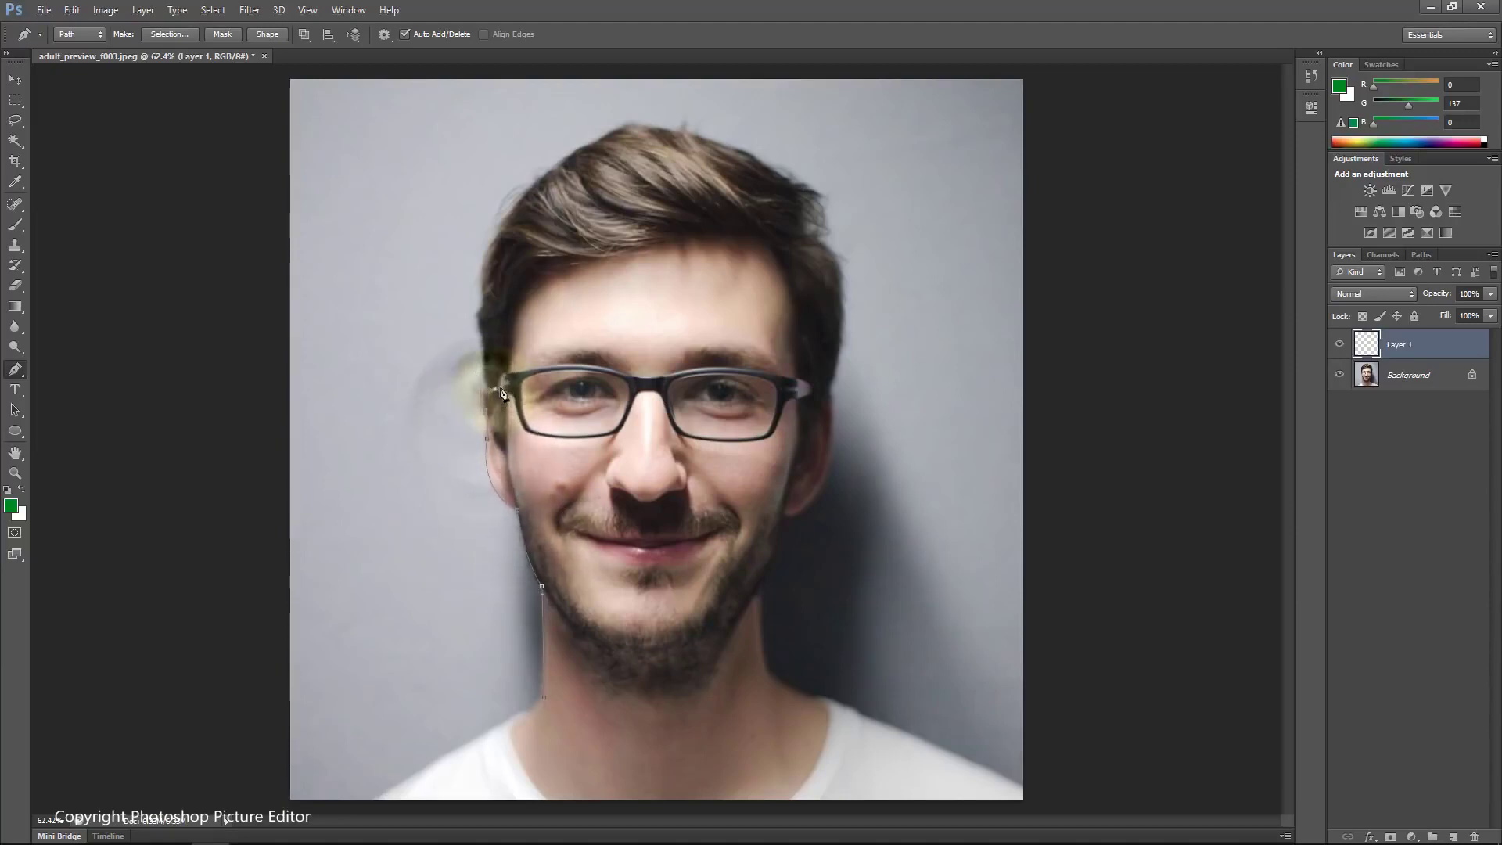
{"action": "left_click", "coordinate": [495, 389]}
Step: Continue the path over the forehead through the hairline and down to the top of the right ear
{"action": "left_click", "coordinate": [533, 263]}
{"action": "left_click", "coordinate": [634, 211]}
{"action": "left_click", "coordinate": [742, 208]}
{"action": "left_click", "coordinate": [792, 230]}
{"action": "left_click", "coordinate": [810, 278]}
{"action": "left_click", "coordinate": [815, 397]}
Step: Trace the path around the right ear, jaw and neck, and close it through a point at the throat's center
{"action": "left_click_drag", "start_coordinate": [830, 439], "coordinate": [823, 487]}
{"action": "left_click", "coordinate": [784, 515]}
{"action": "left_click", "coordinate": [758, 586]}
{"action": "left_click", "coordinate": [763, 677]}
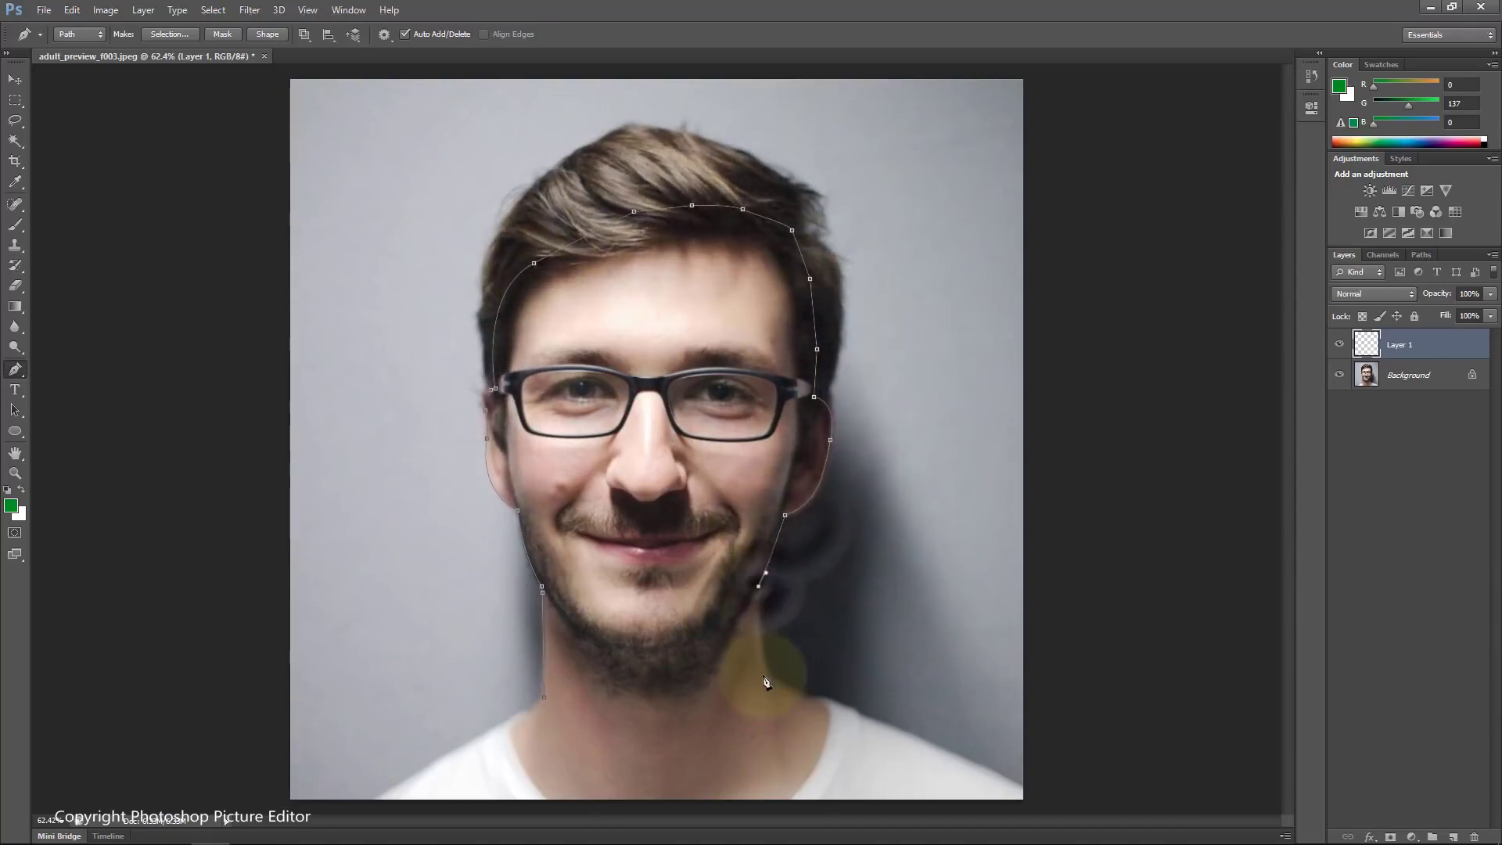
{"action": "left_click", "coordinate": [662, 752]}
{"action": "left_click", "coordinate": [543, 696]}
{"action": "left_click", "coordinate": [795, 621], "text": "ctrl"}
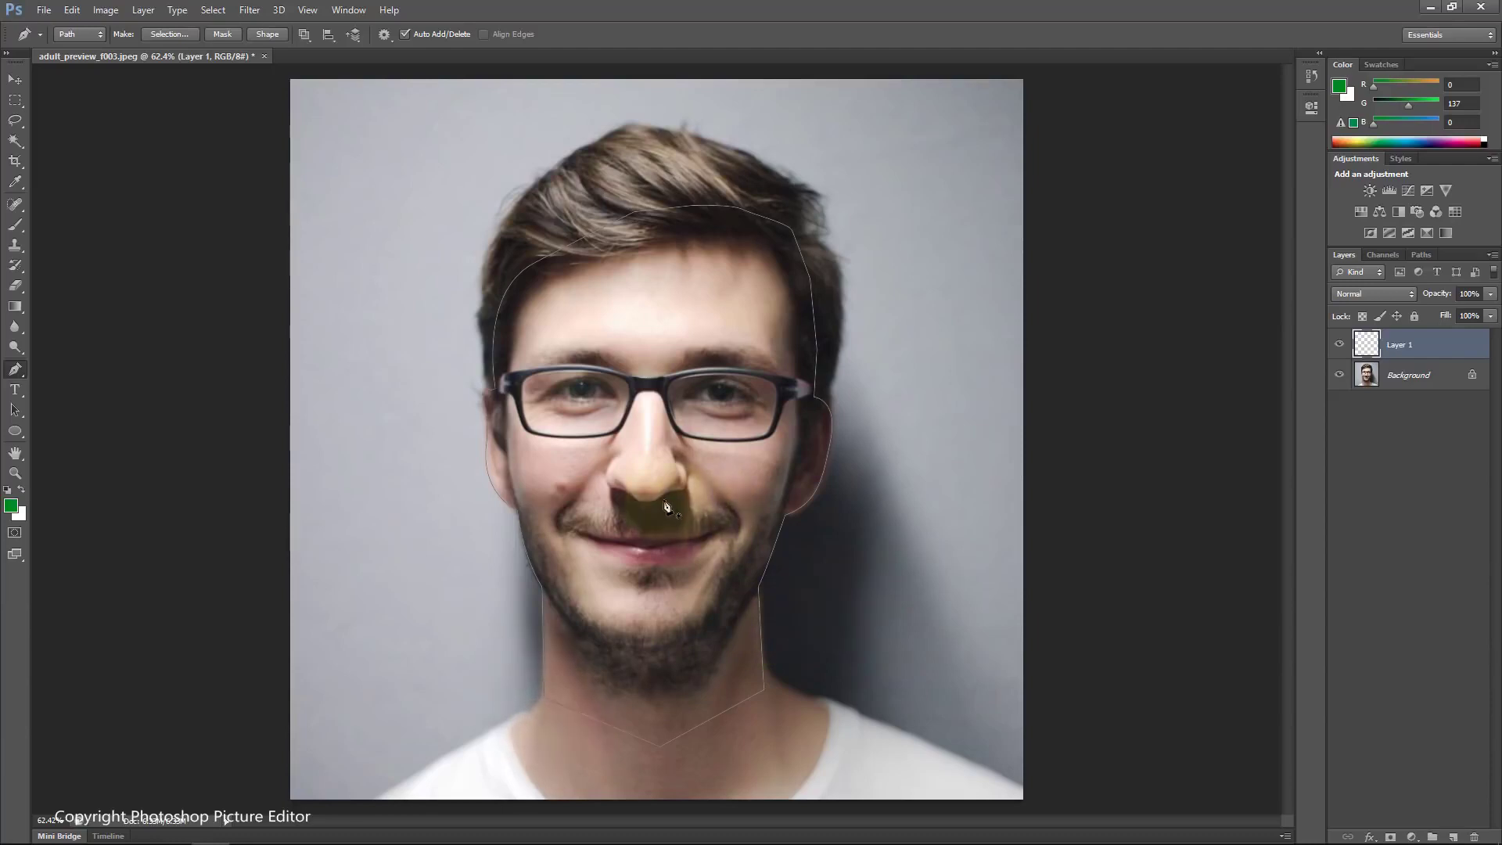
Step: Stroke the closed face path on the new layer using the Brush, with Simulate Pressure turned off
{"action": "right_click", "coordinate": [655, 450]}
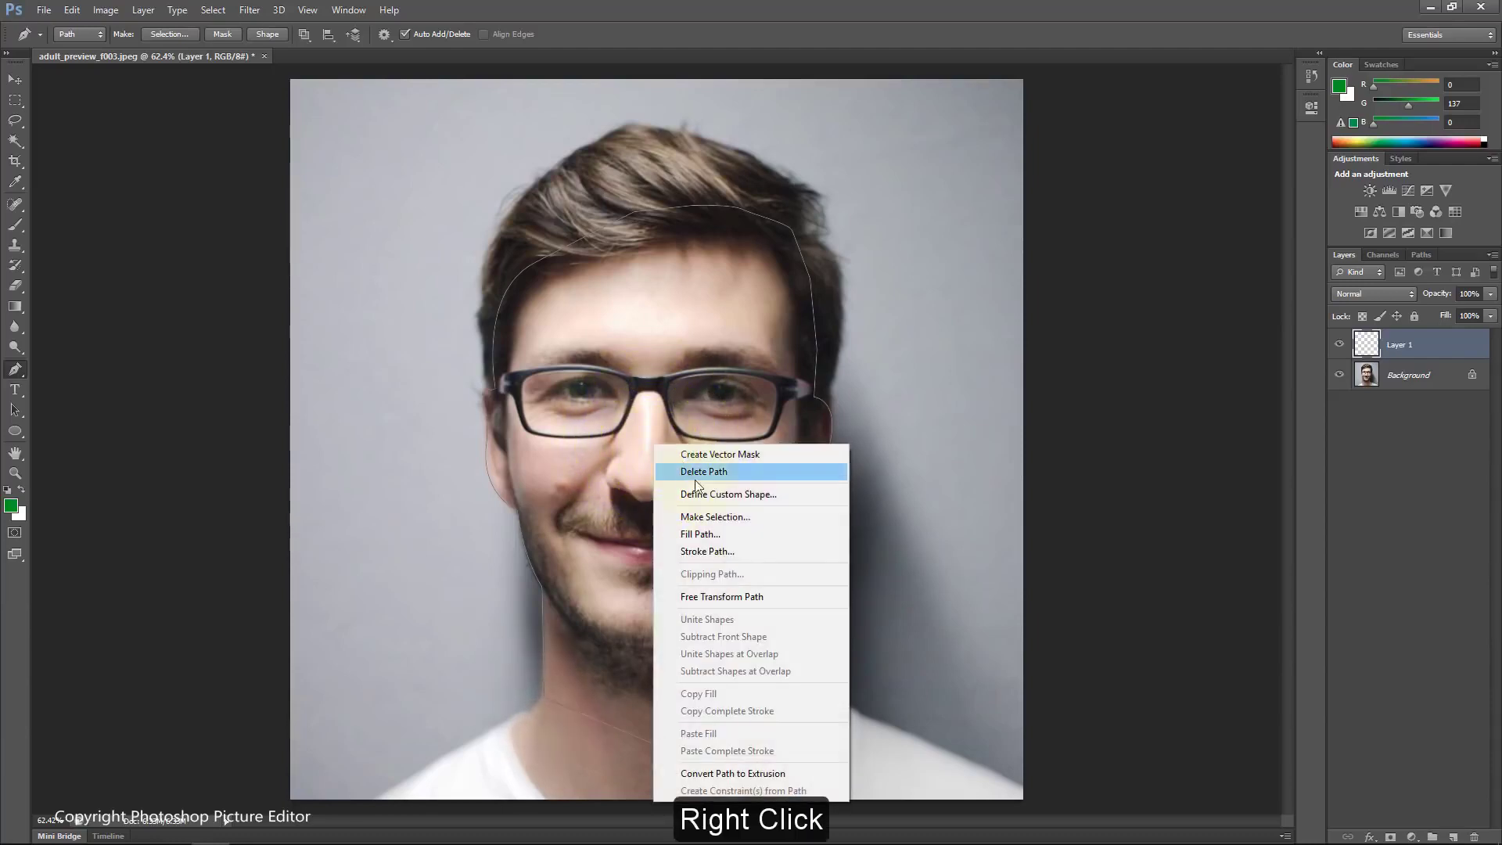
{"action": "left_click", "coordinate": [715, 550]}
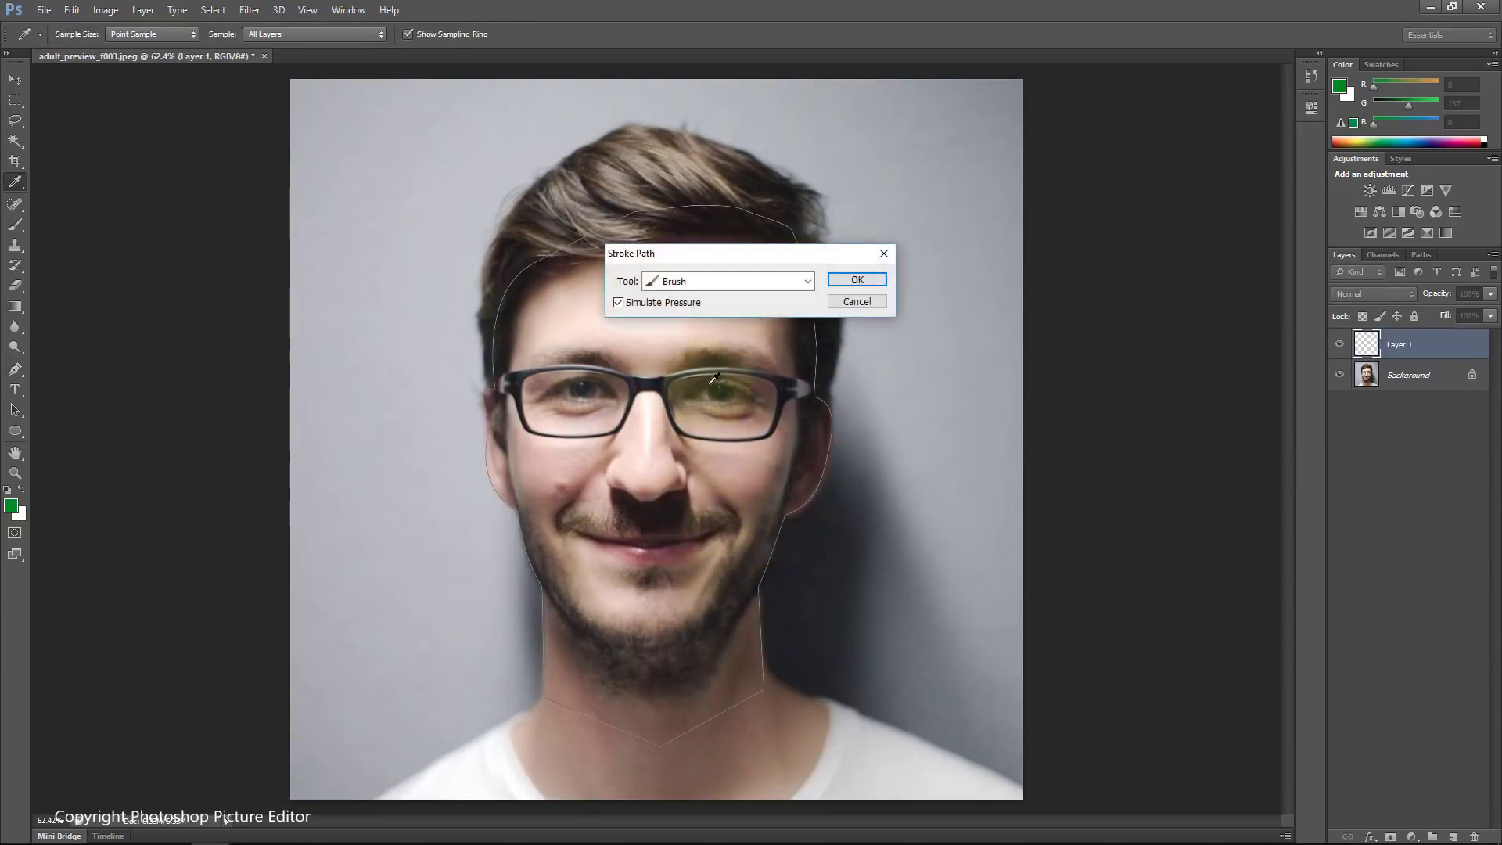
{"action": "left_click", "coordinate": [618, 303]}
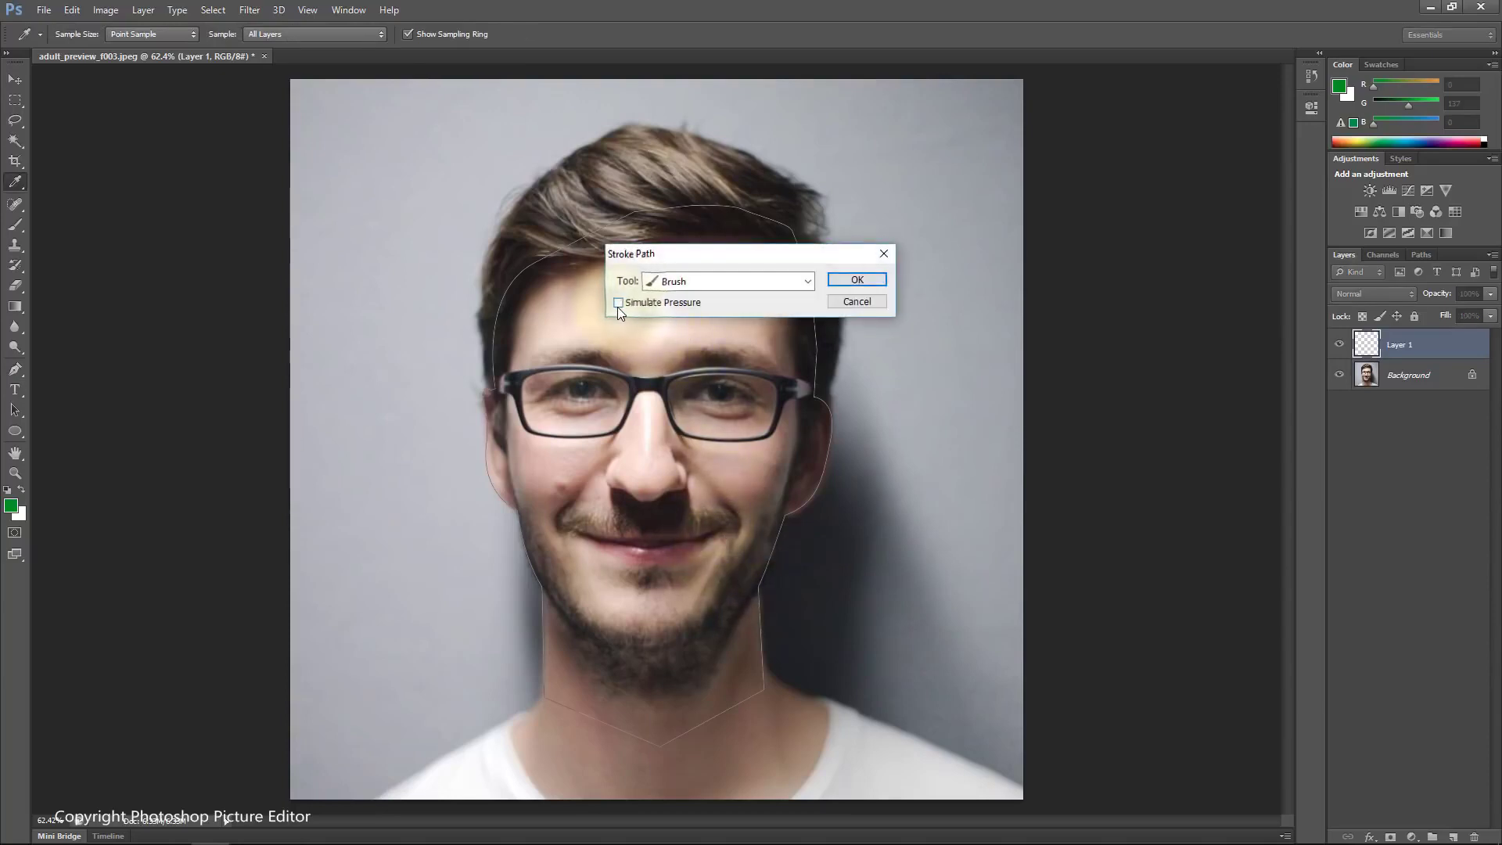
{"action": "left_click", "coordinate": [722, 283]}
{"action": "left_click", "coordinate": [710, 315]}
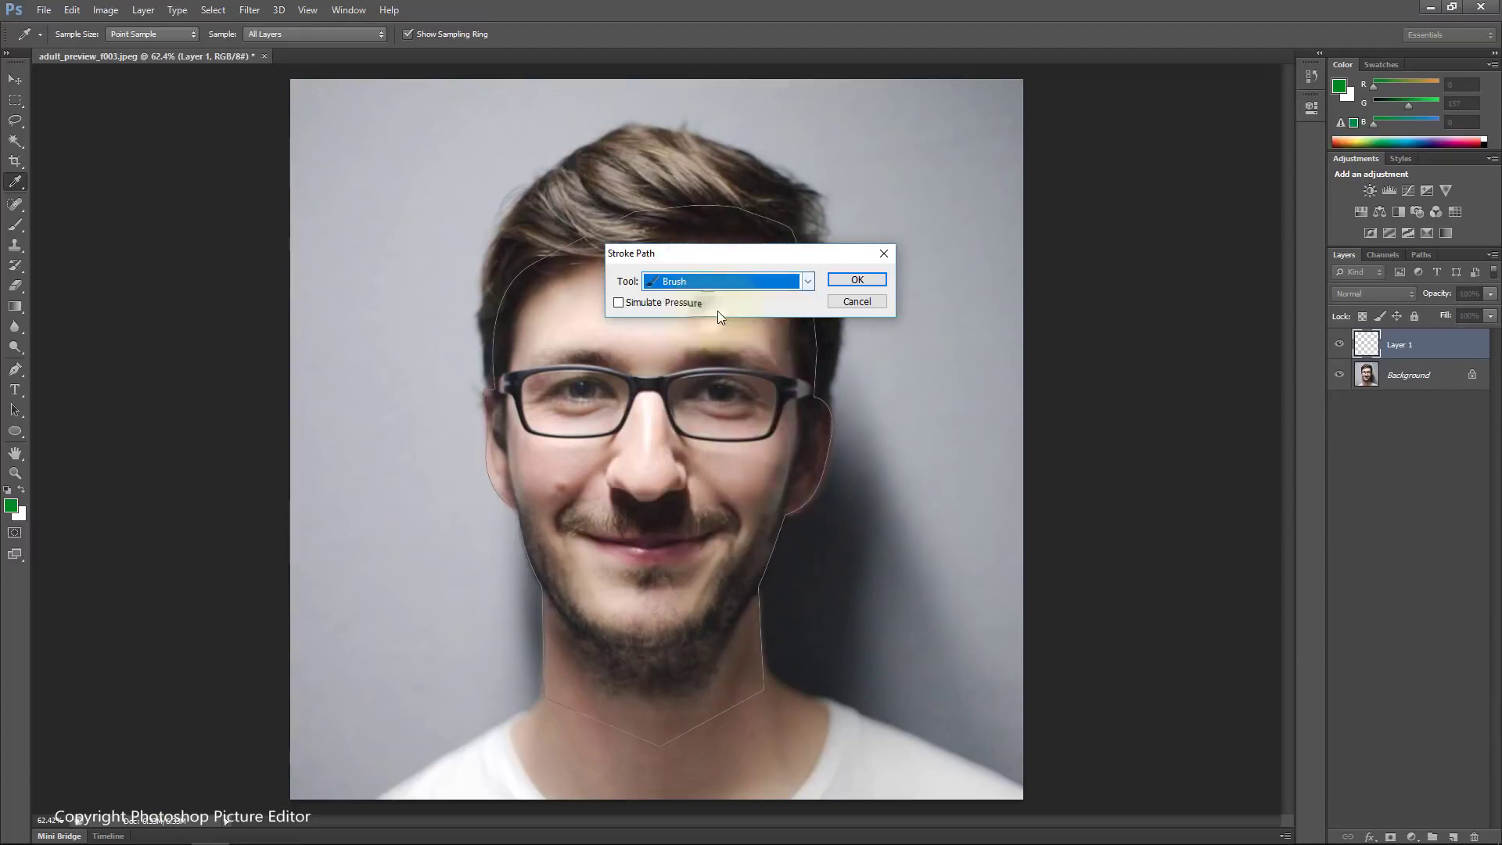
{"action": "left_click", "coordinate": [845, 280]}
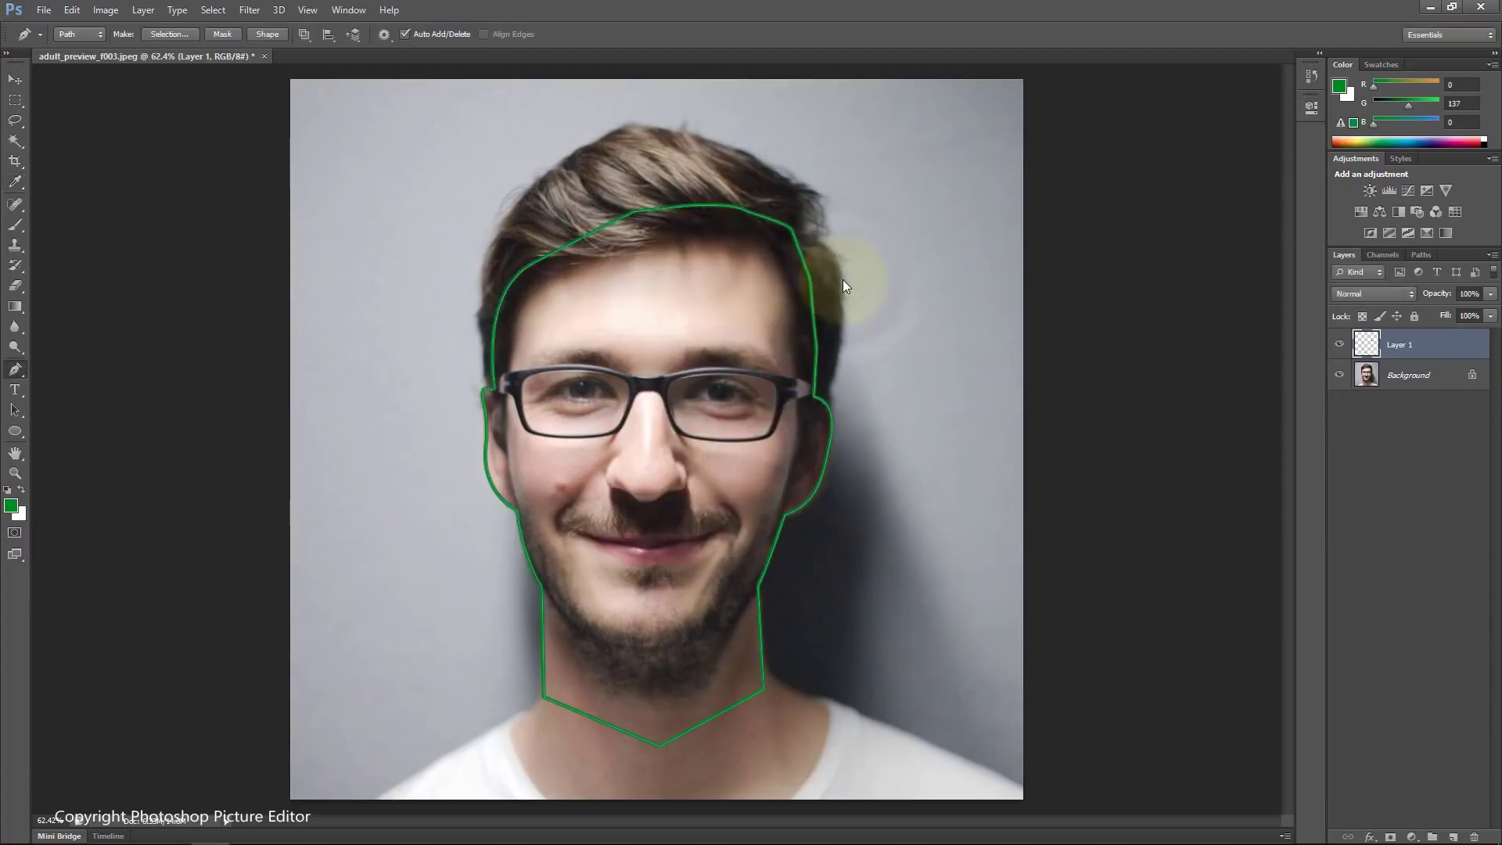
Step: Delete the face outline path that has already been stroked
{"action": "left_click", "coordinate": [546, 600]}
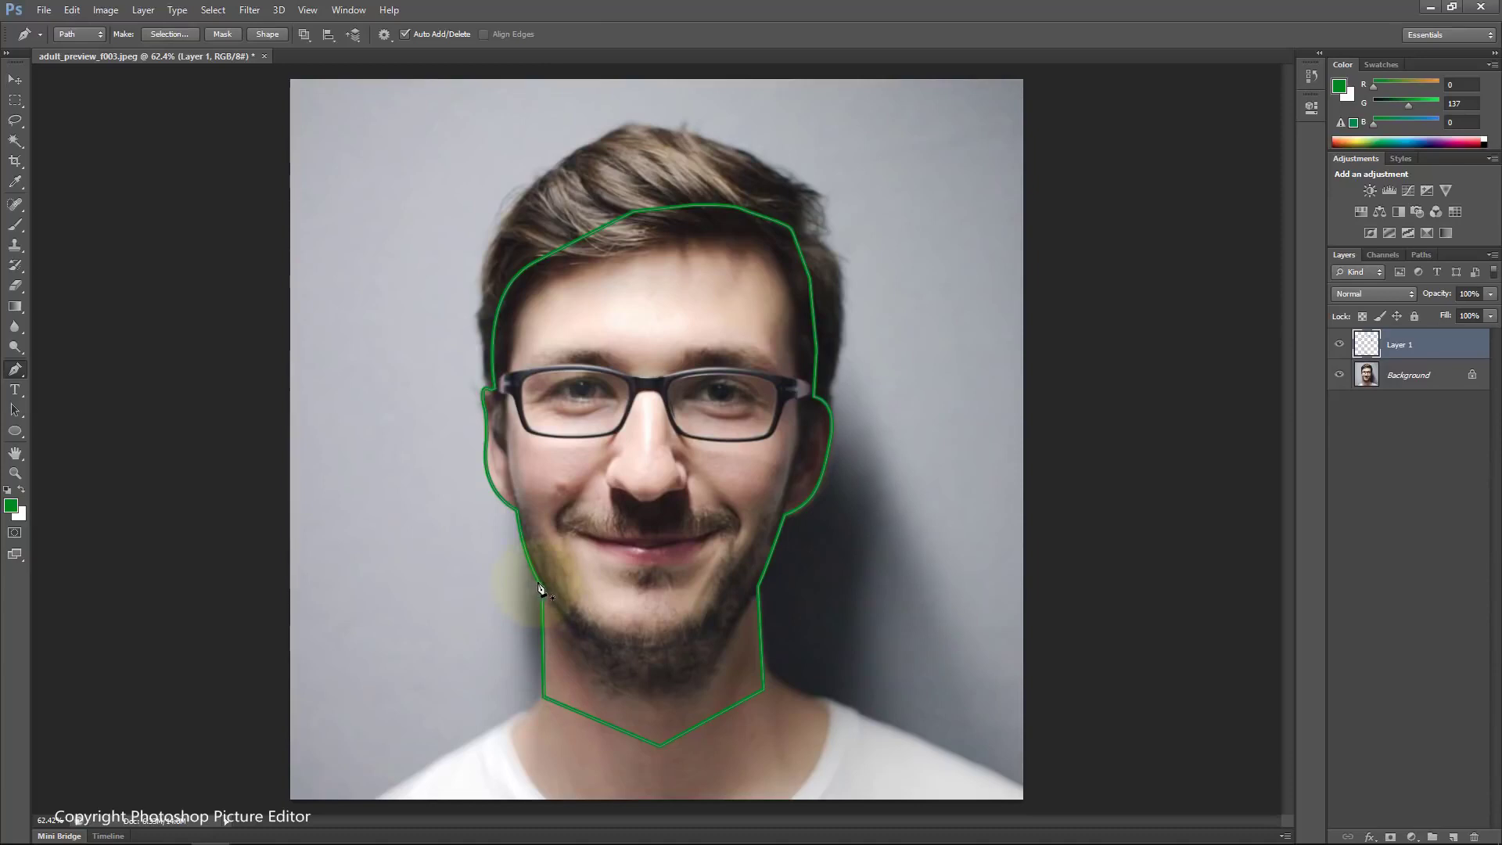
{"action": "right_click", "coordinate": [539, 588]}
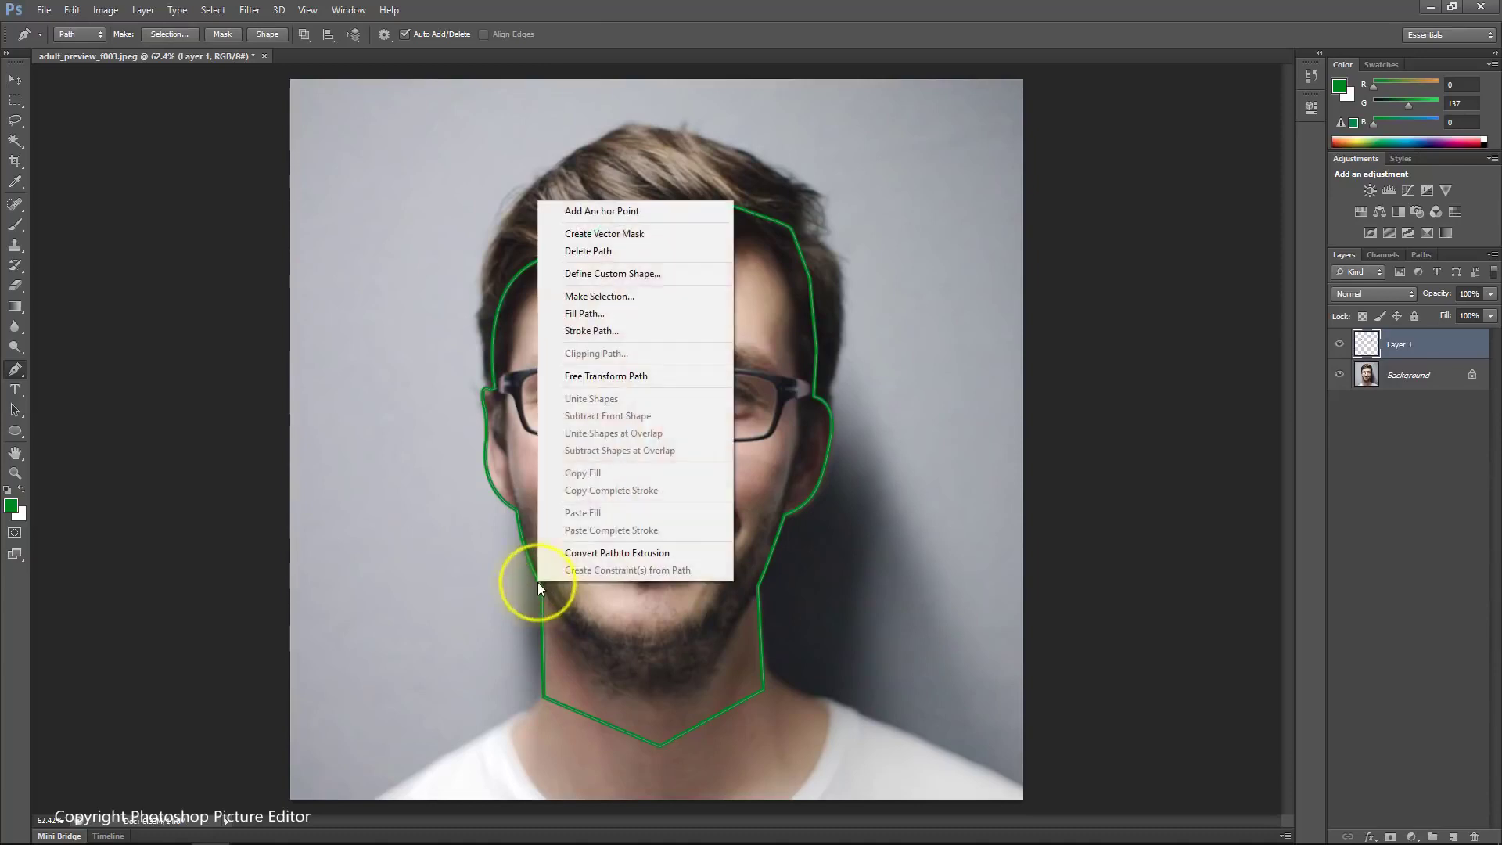
{"action": "left_click", "coordinate": [608, 252]}
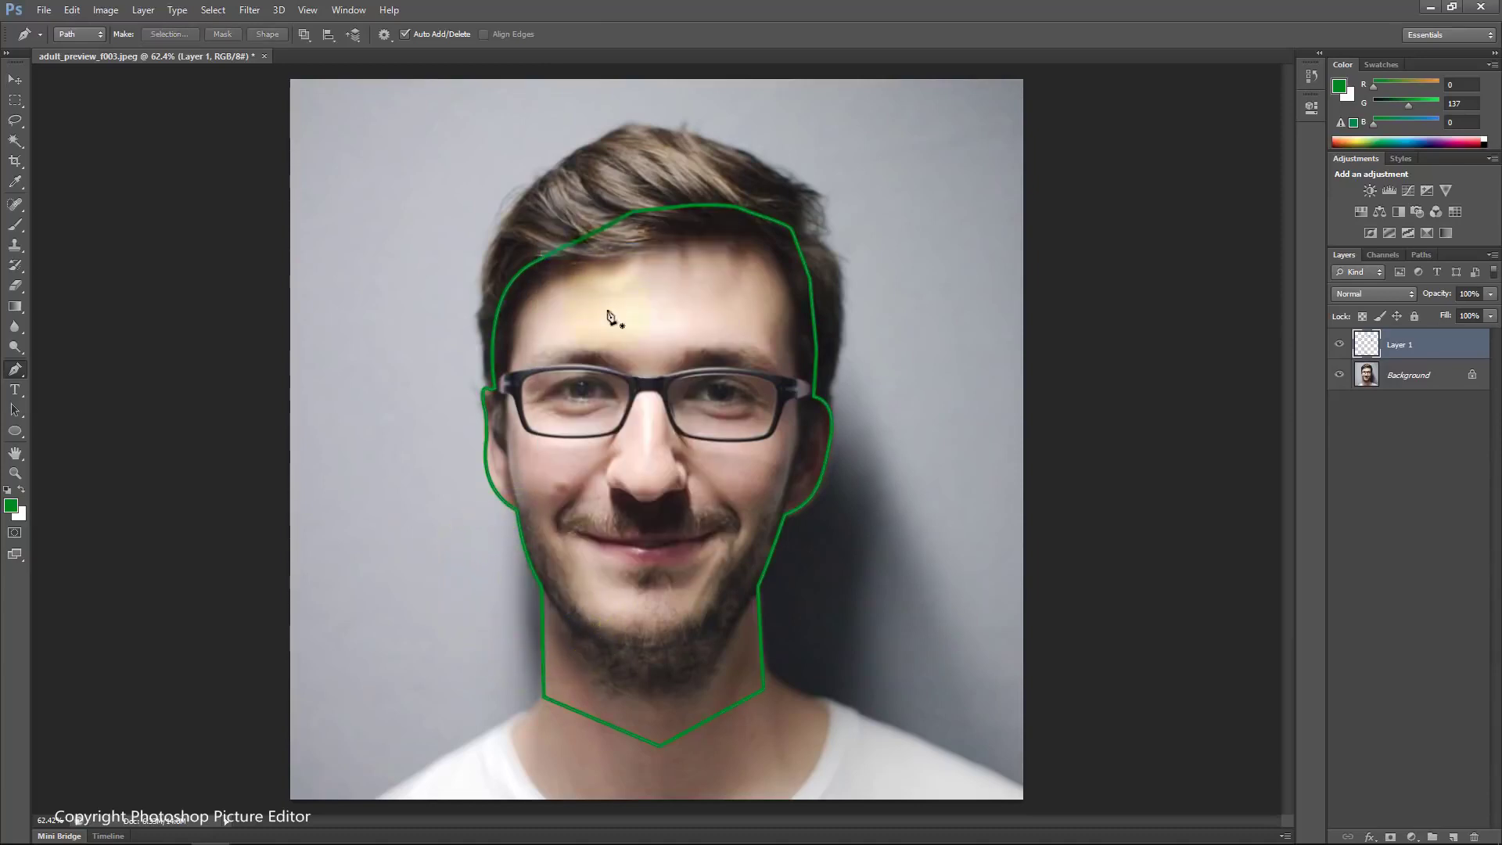
Step: Draw a curved Pen Tool path from the left jaw corner under the chin to the right jaw corner
{"action": "left_click", "coordinate": [541, 586]}
{"action": "left_click_drag", "start_coordinate": [652, 649], "coordinate": [726, 646]}
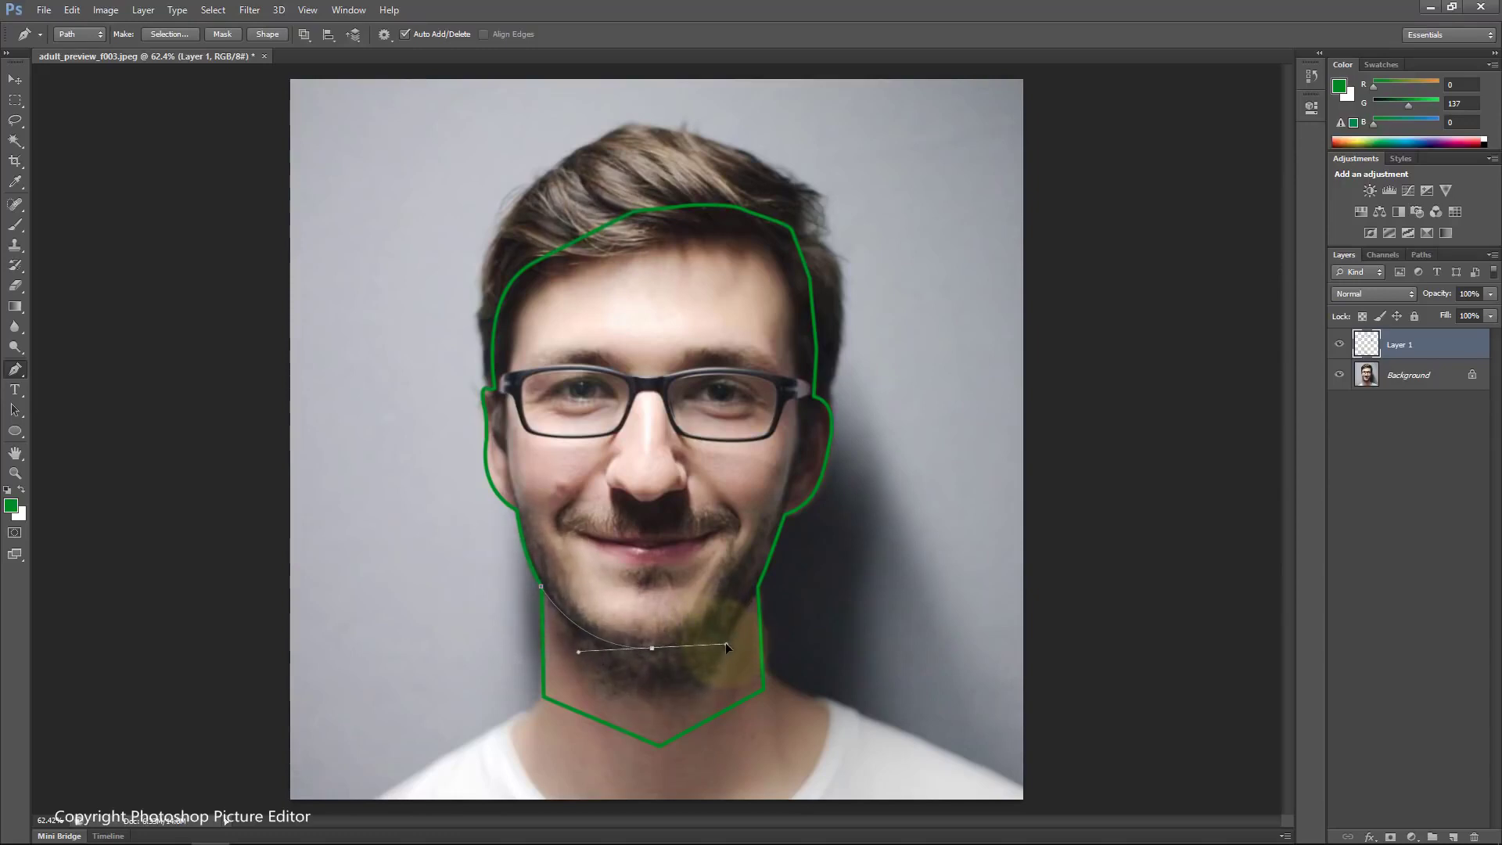
{"action": "left_click_drag", "start_coordinate": [759, 585], "coordinate": [796, 519]}
Step: Stroke the chin path using the Brush with Simulate Pressure off, and delete the path
{"action": "right_click", "coordinate": [758, 586]}
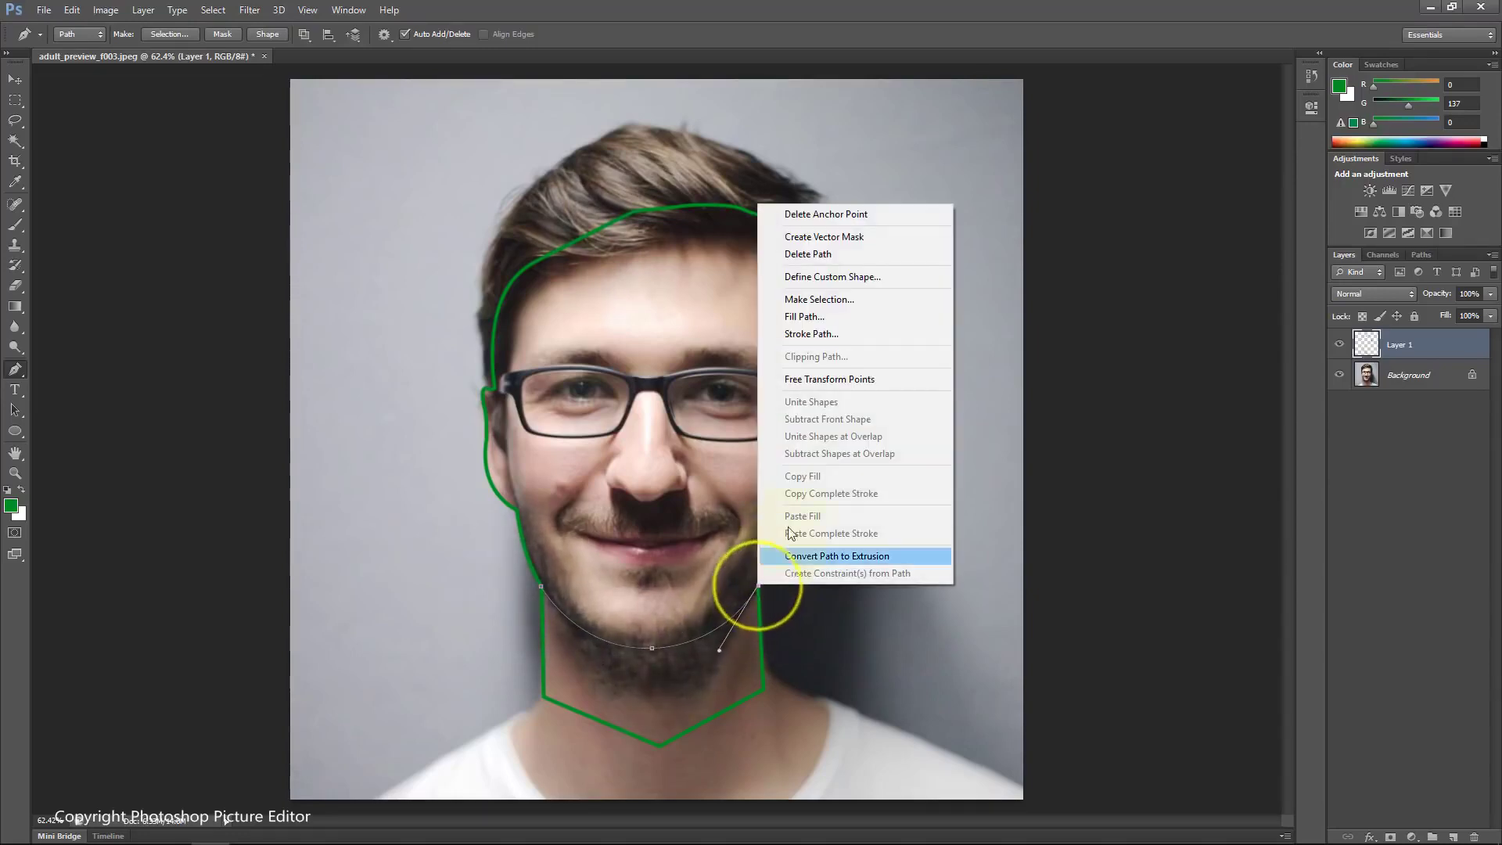
{"action": "left_click", "coordinate": [814, 334]}
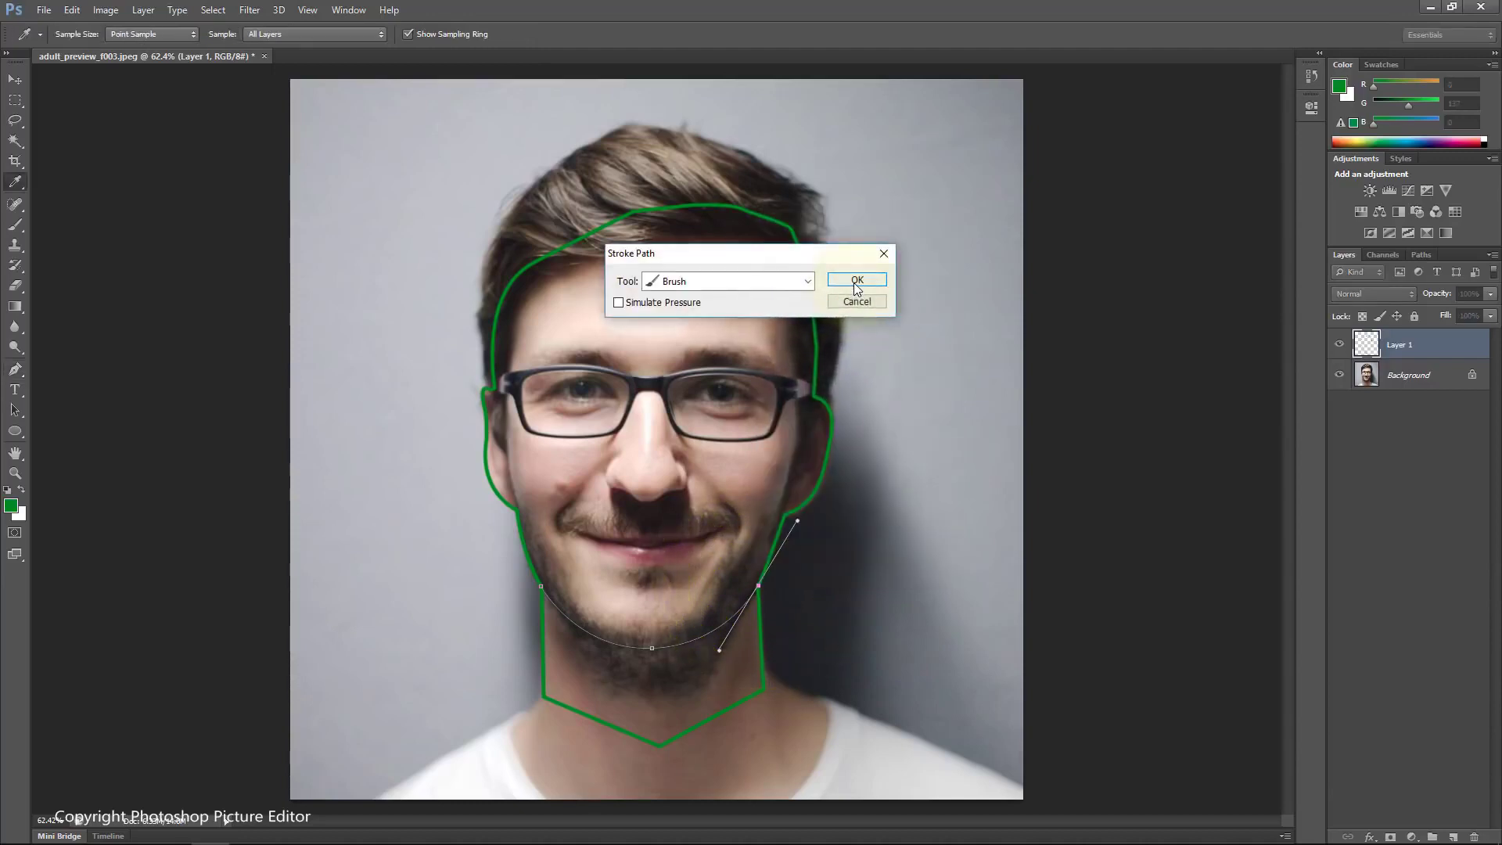
{"action": "left_click", "coordinate": [858, 281]}
{"action": "right_click", "coordinate": [741, 458]}
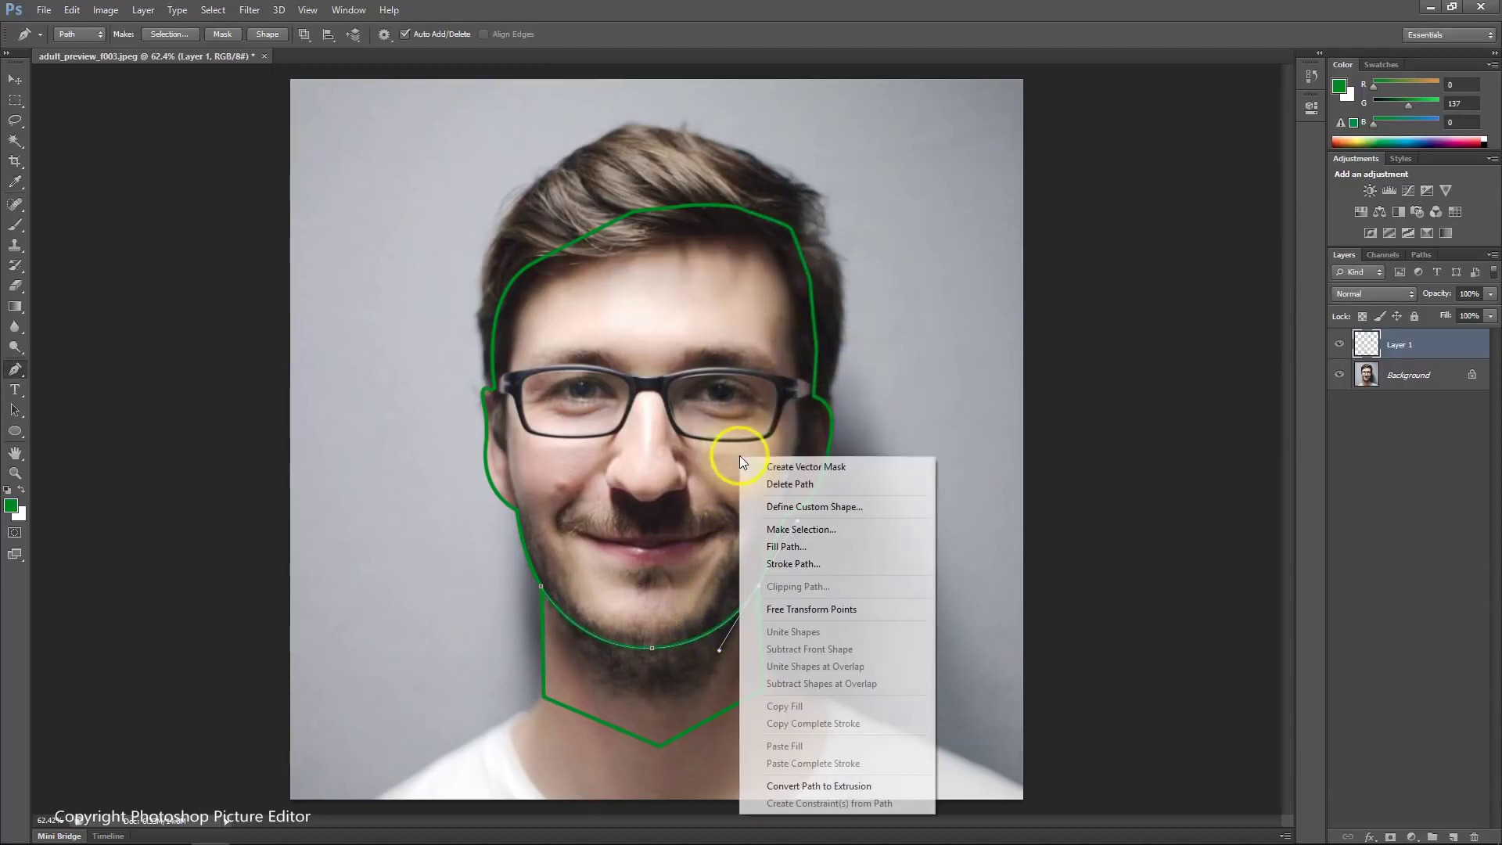
{"action": "left_click", "coordinate": [769, 485]}
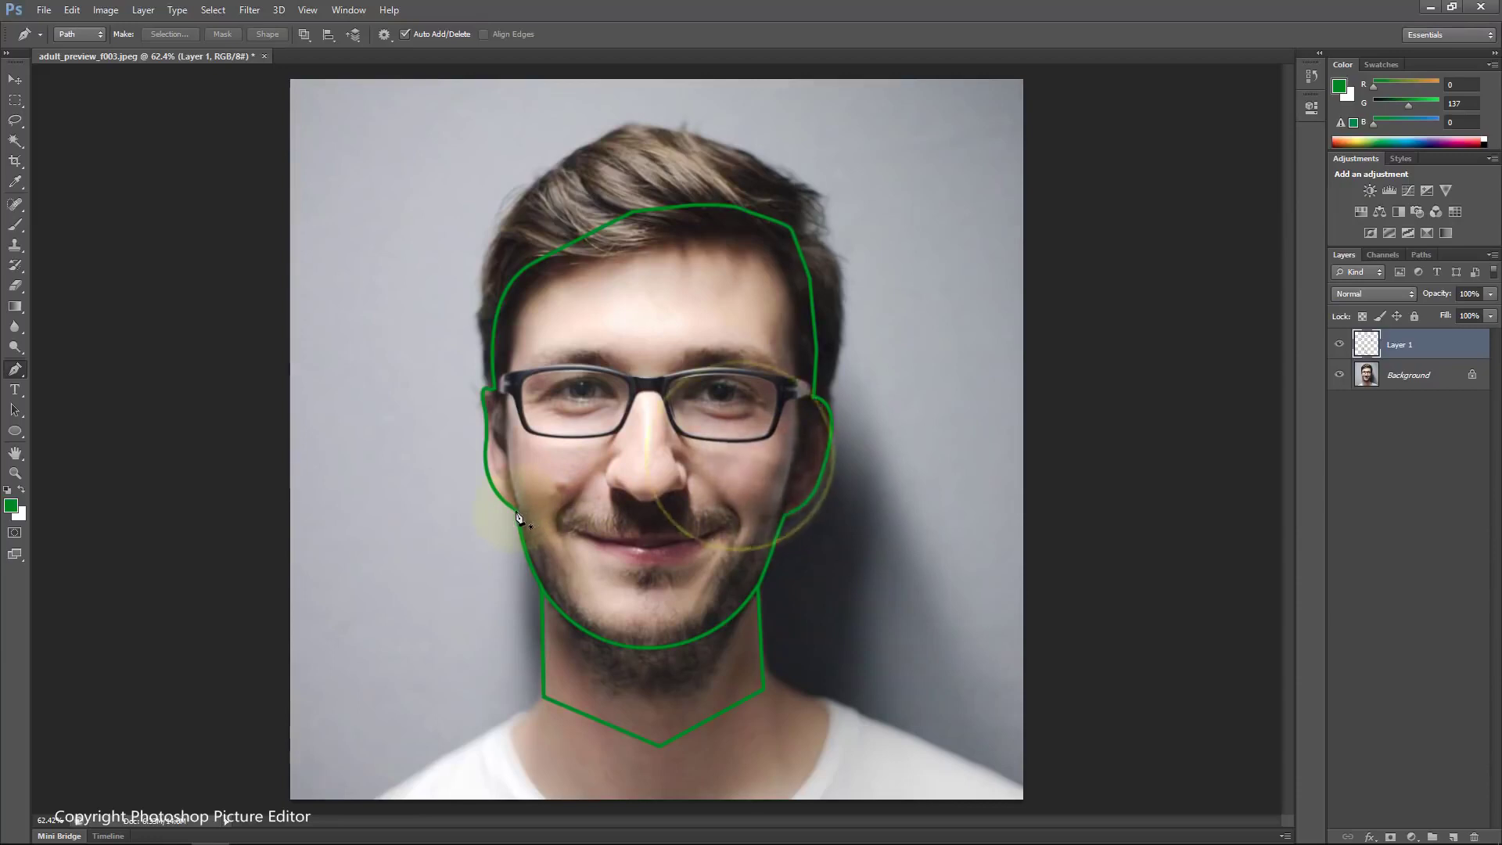
Step: Outline the inner edge of the left ear by stroking a short pen path with the Brush, and remove the path
{"action": "left_click", "coordinate": [498, 375]}
{"action": "right_click", "coordinate": [497, 377]}
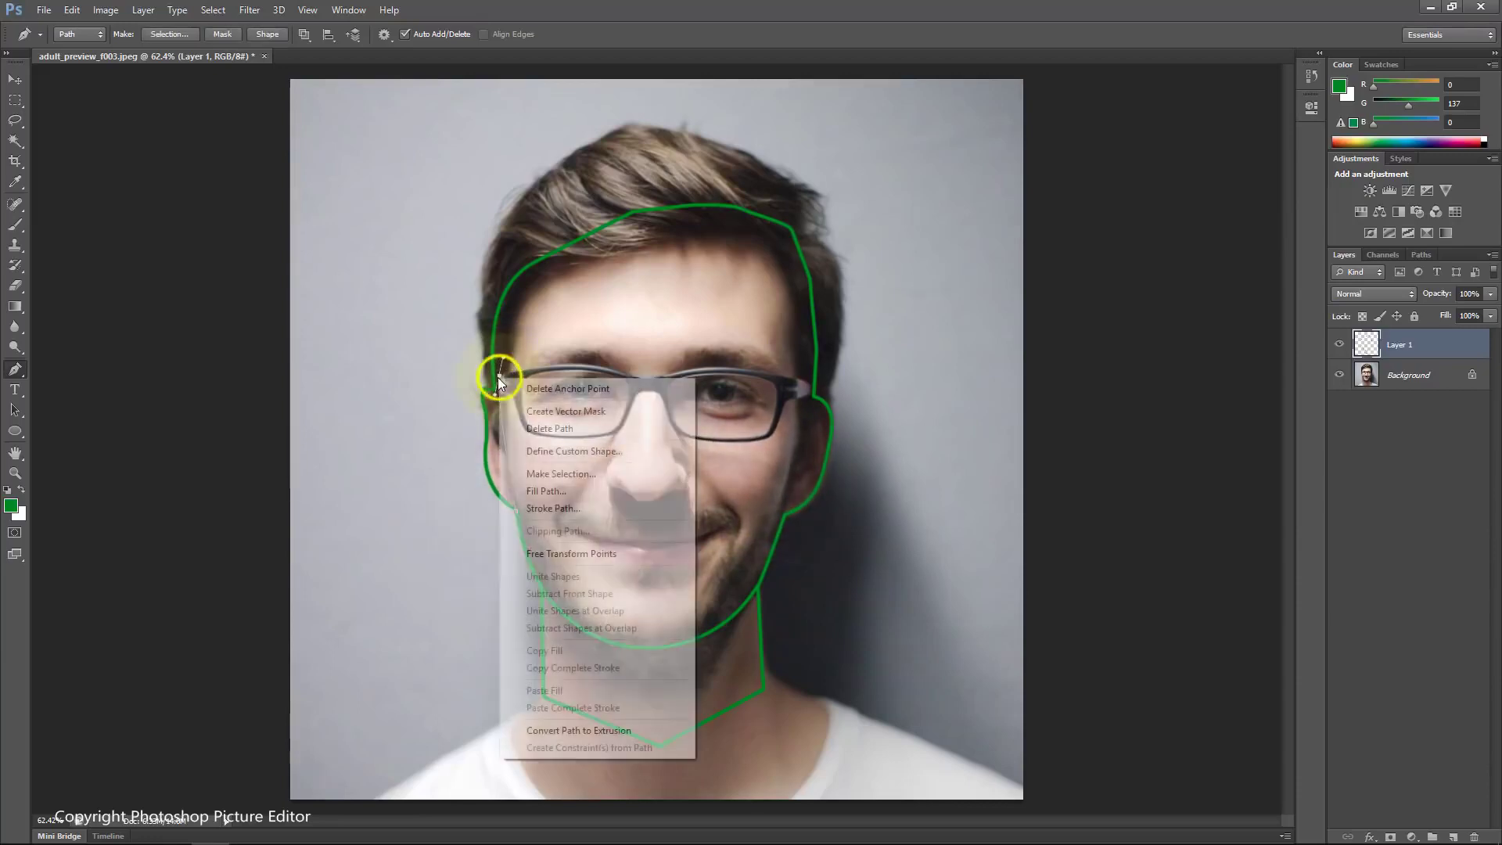
{"action": "left_click", "coordinate": [552, 507]}
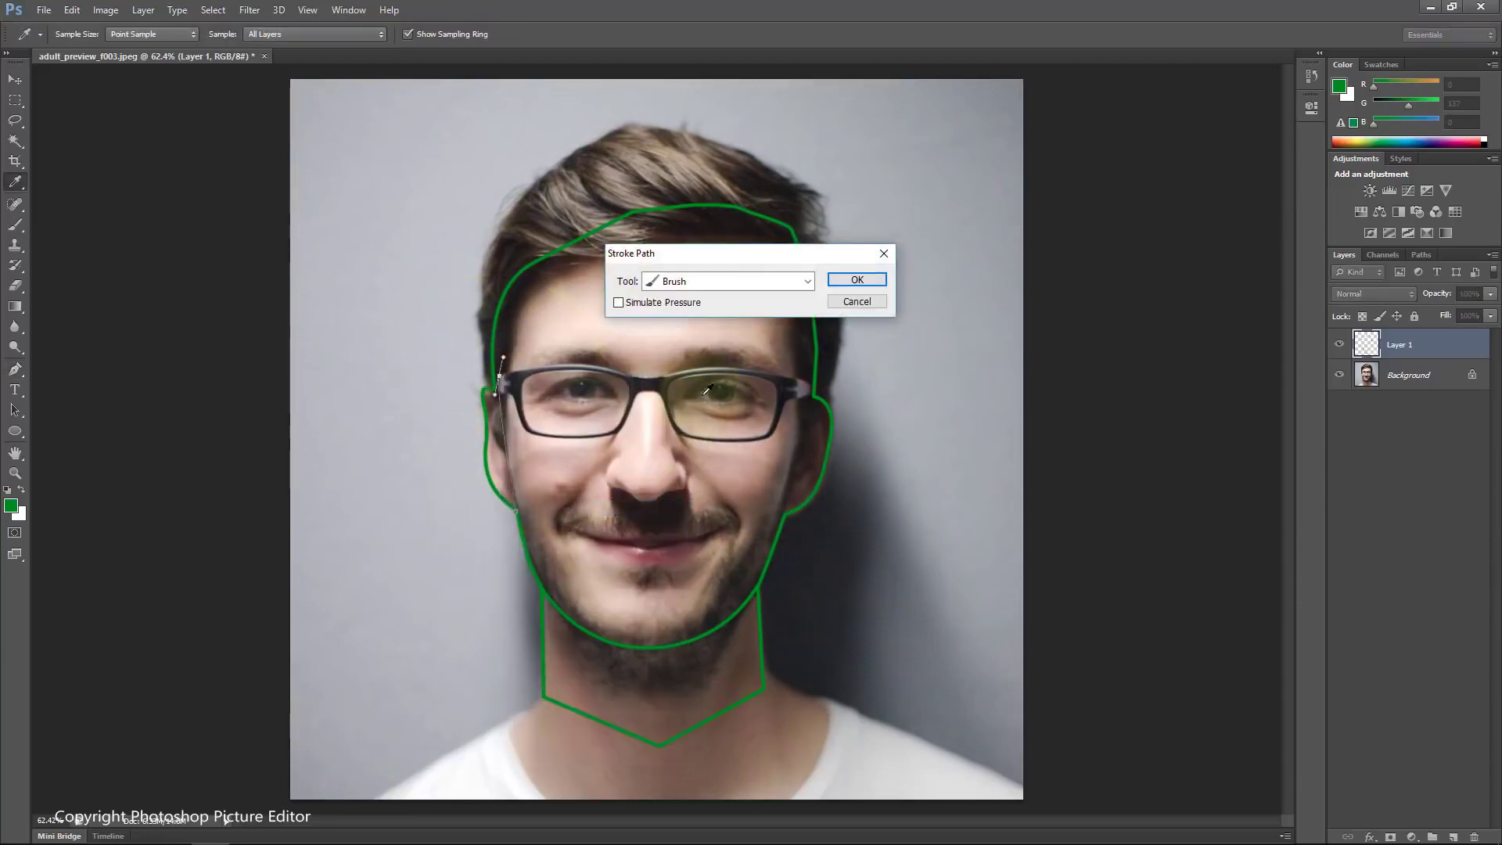
{"action": "left_click", "coordinate": [850, 288]}
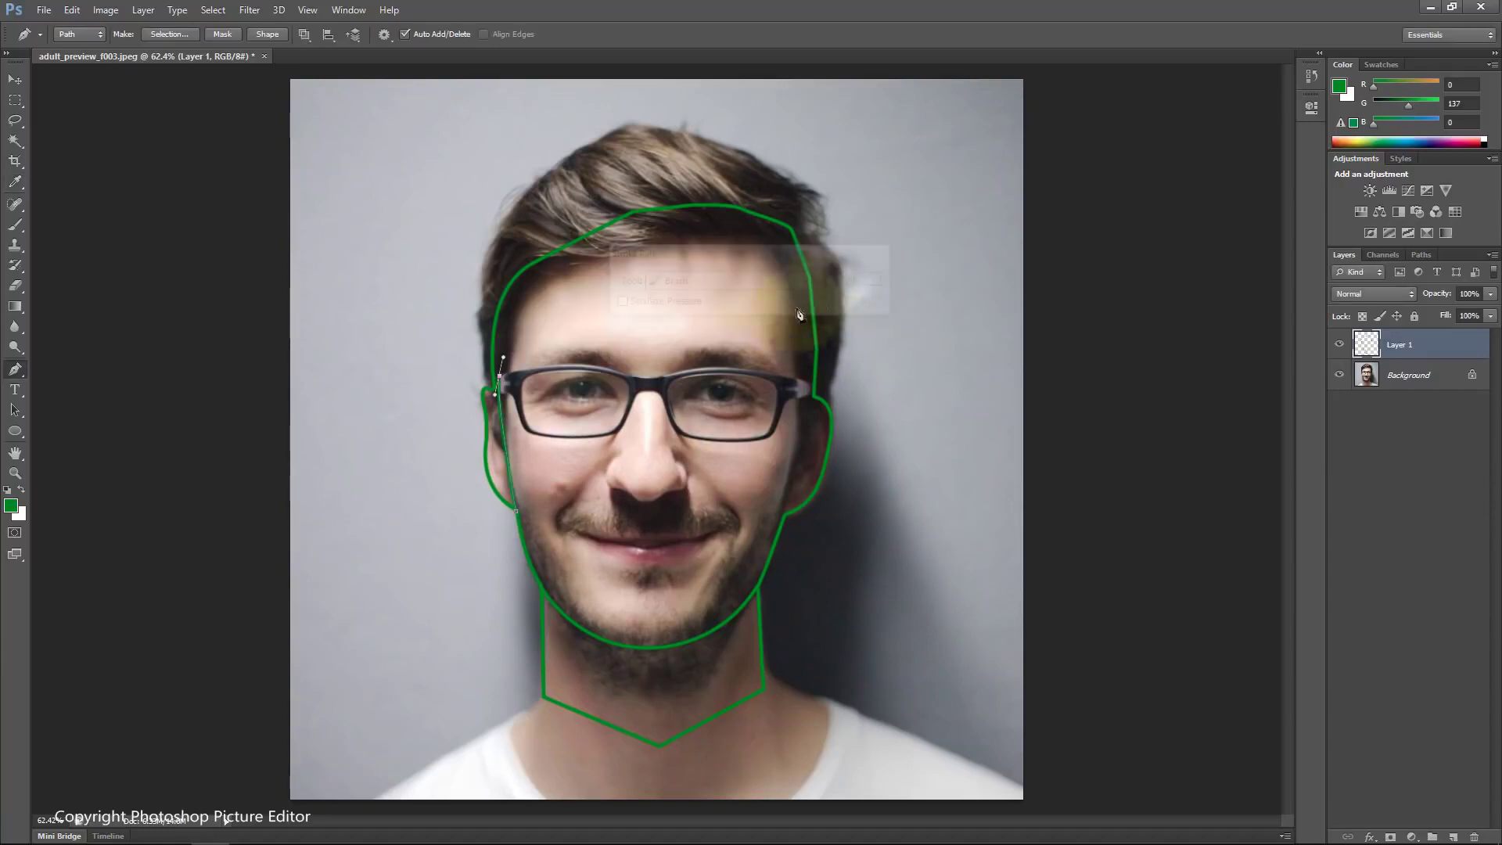
{"action": "right_click", "coordinate": [519, 420]}
{"action": "left_click", "coordinate": [538, 444]}
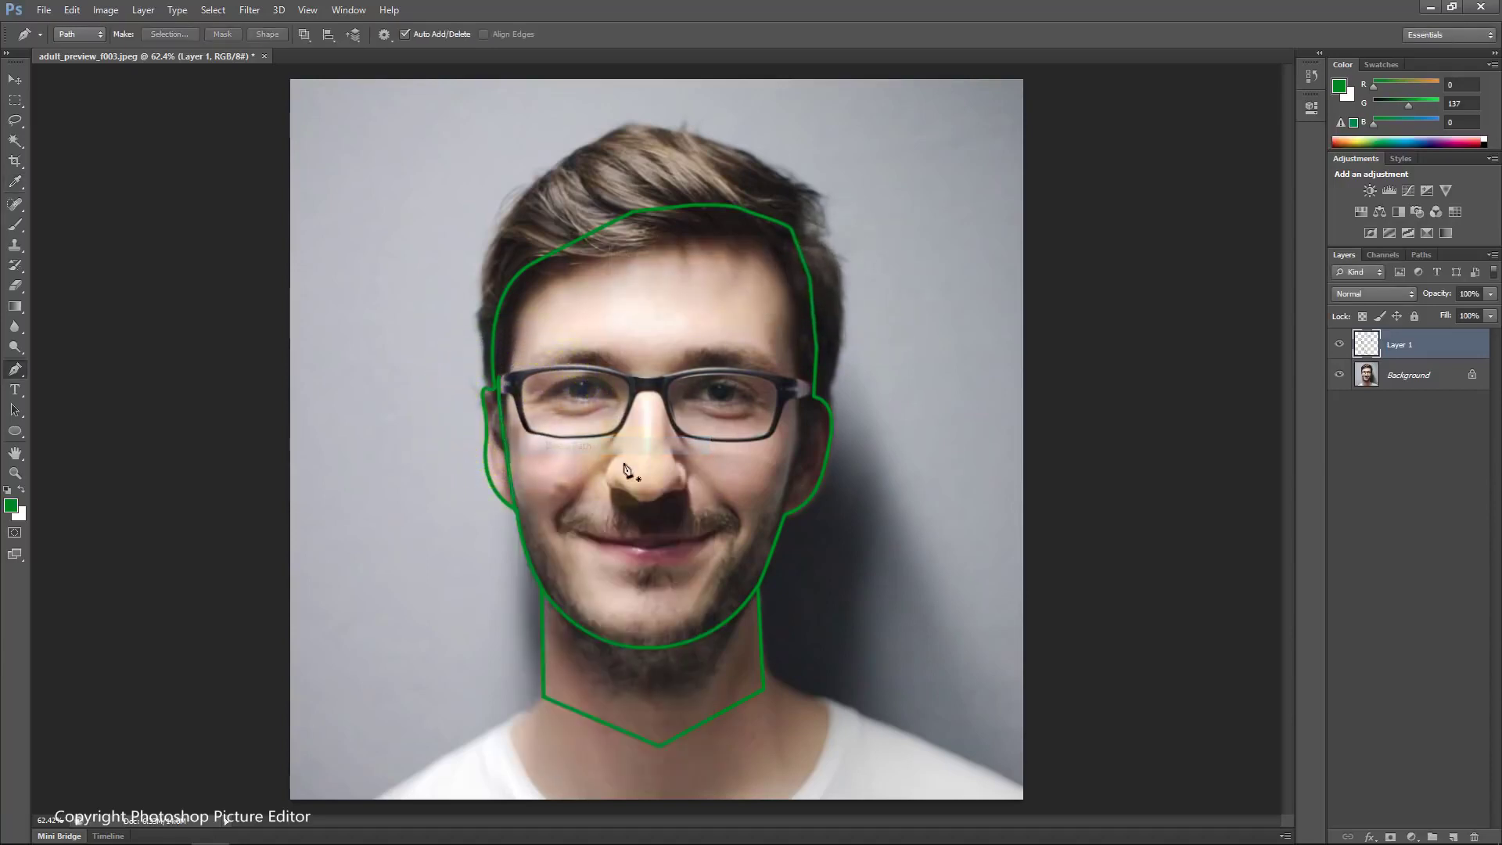
Step: Outline the inner edge of the right ear by stroking a short pen path with the Brush, and remove the path
{"action": "left_click", "coordinate": [785, 514]}
{"action": "left_click", "coordinate": [809, 402]}
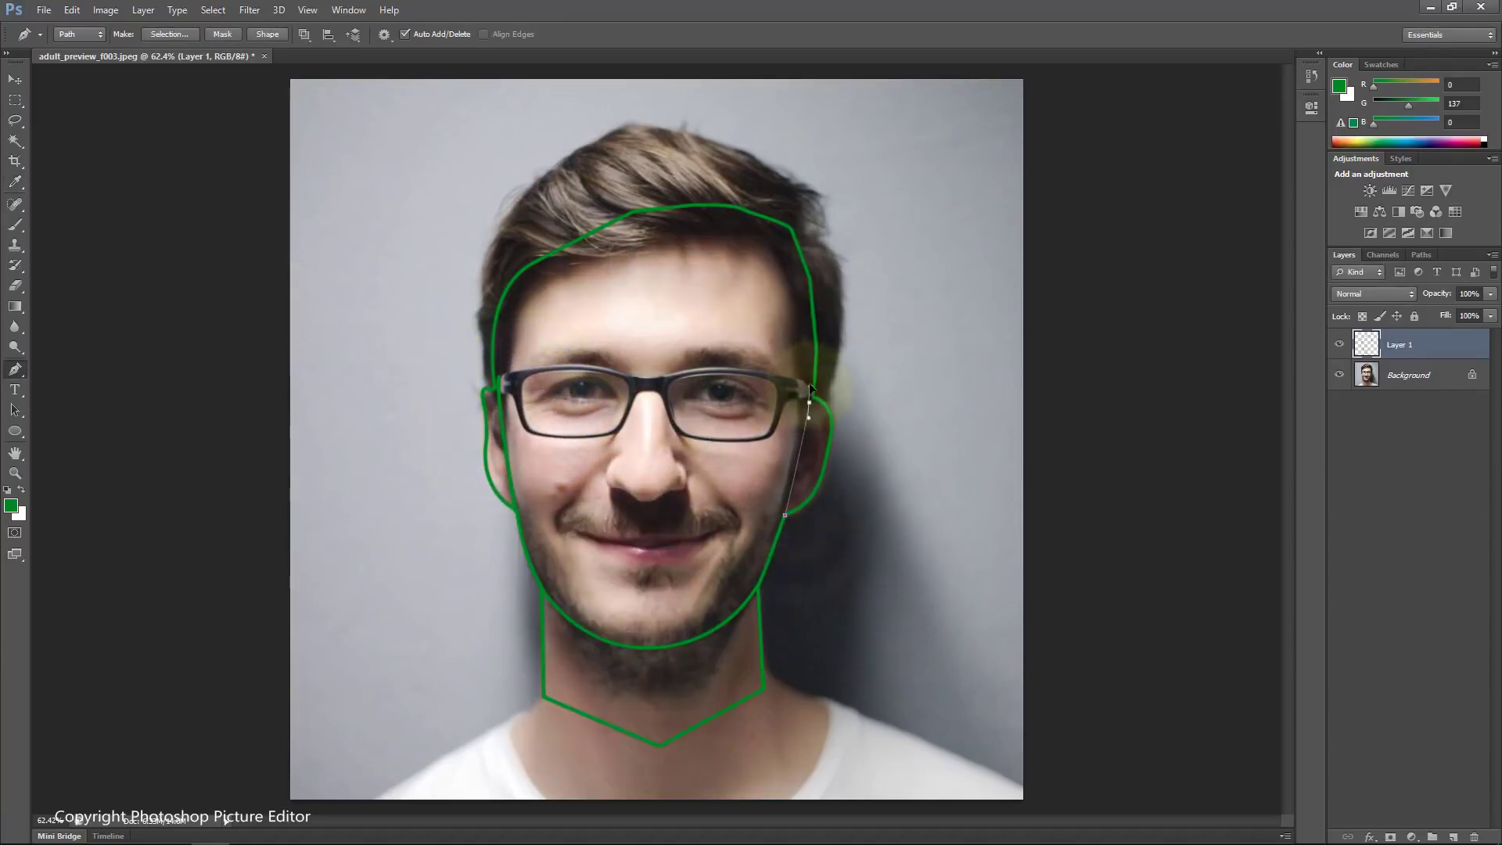
{"action": "right_click", "coordinate": [810, 403]}
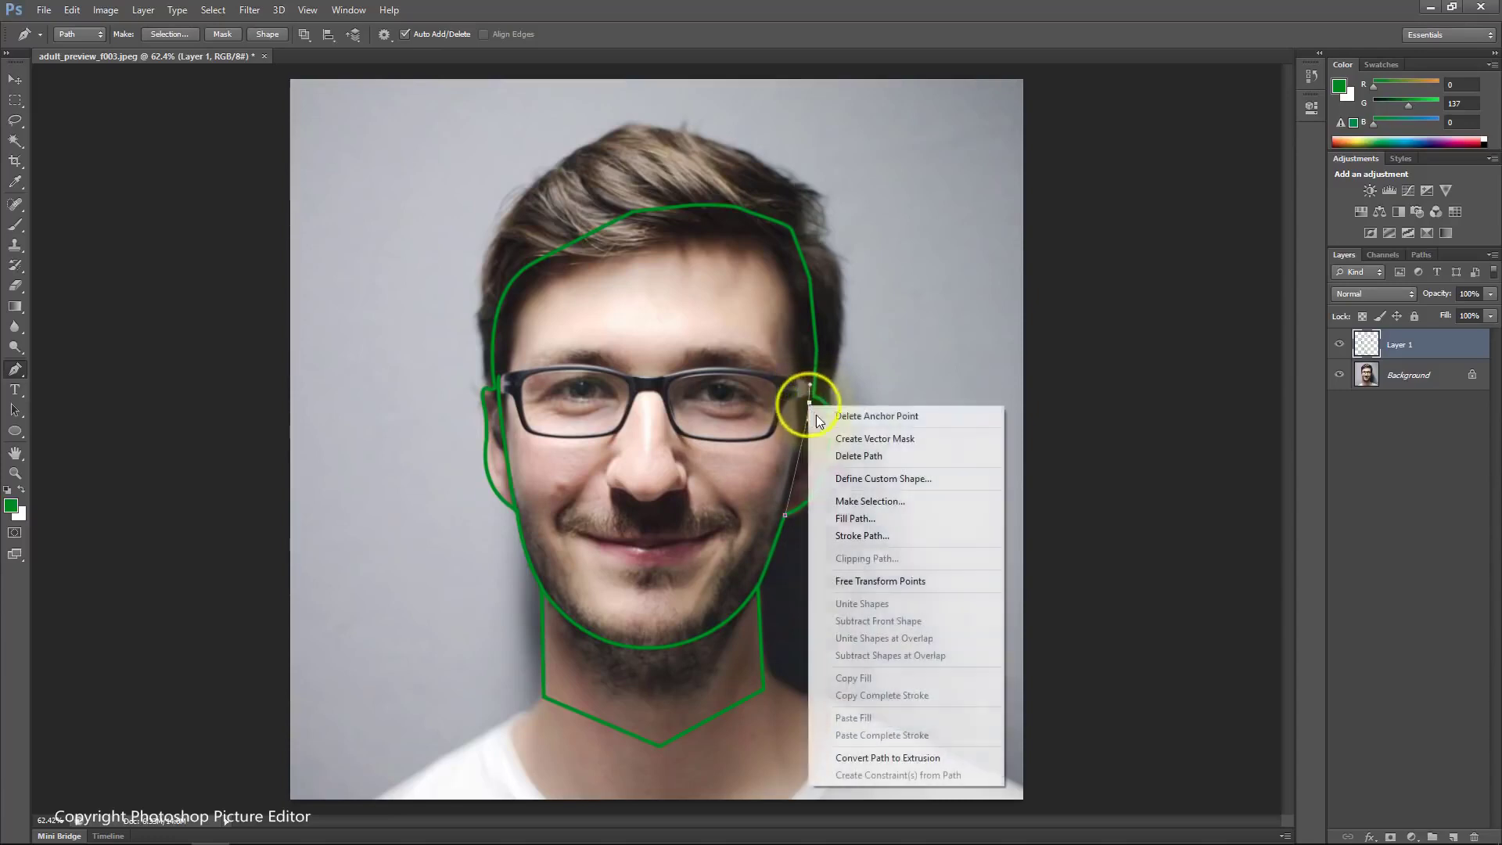
{"action": "left_click", "coordinate": [852, 534]}
{"action": "left_click", "coordinate": [856, 280]}
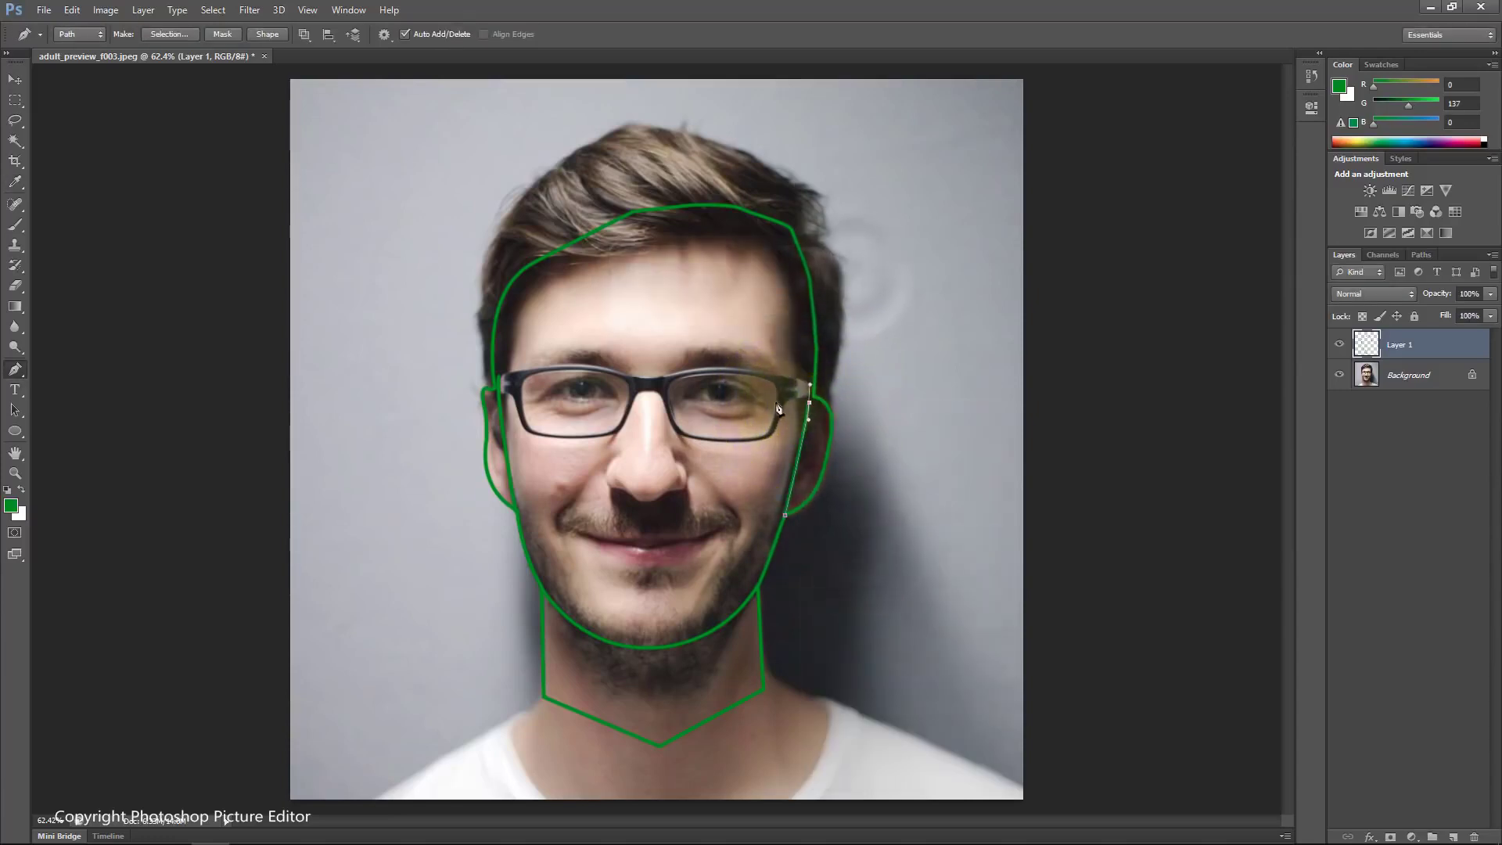
{"action": "right_click", "coordinate": [763, 406]}
{"action": "left_click", "coordinate": [805, 432]}
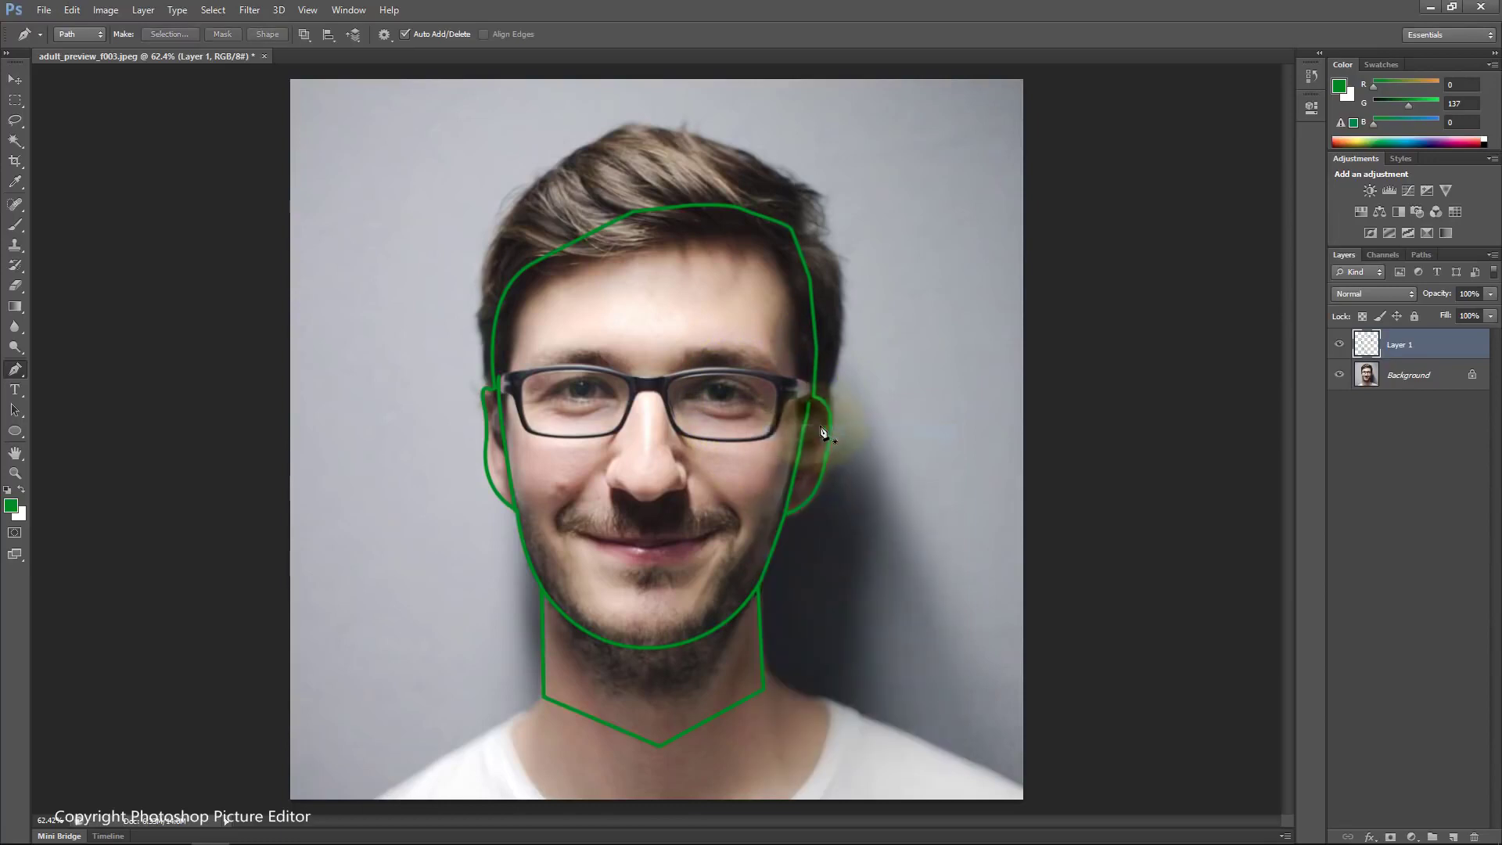
Step: Start a hair path at the left sideburn and trace the outer hair edge up and over the top of the head
{"action": "left_click", "coordinate": [506, 452]}
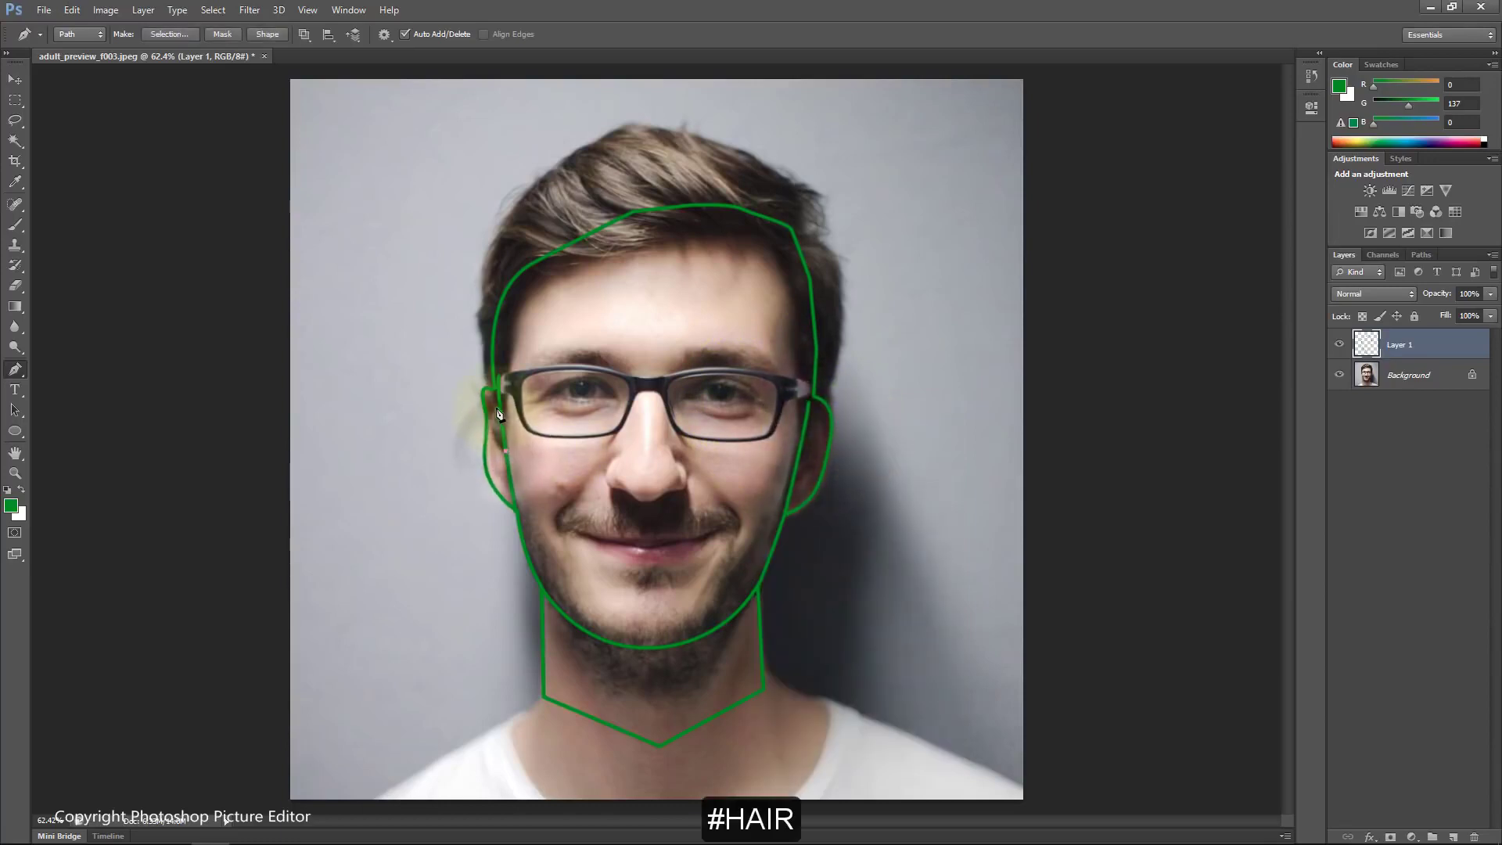
{"action": "left_click", "coordinate": [499, 411]}
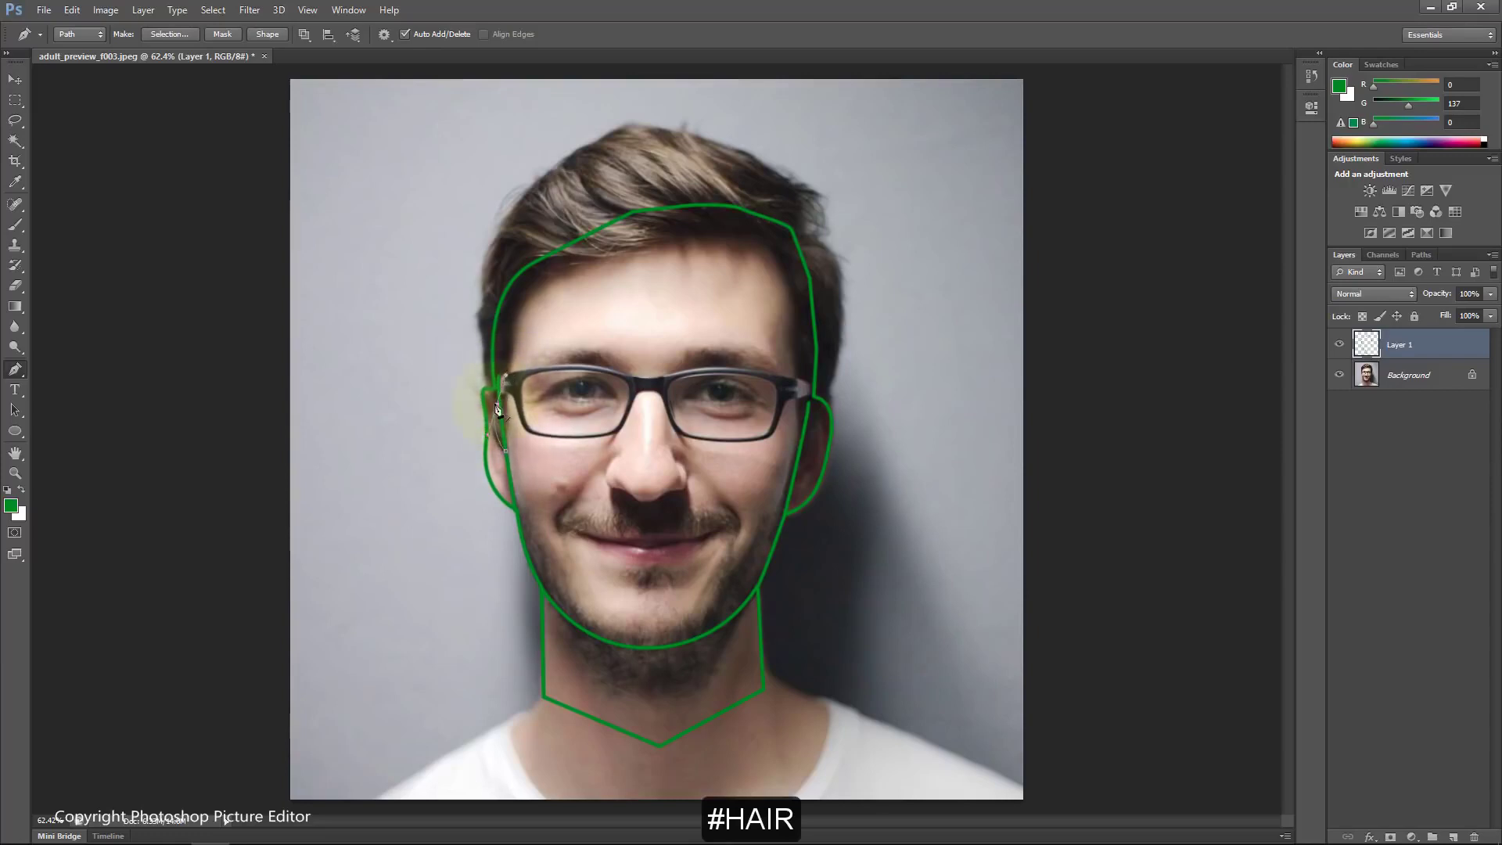
{"action": "left_click", "coordinate": [485, 344]}
{"action": "left_click_drag", "start_coordinate": [484, 306], "coordinate": [496, 301]}
{"action": "left_click", "coordinate": [553, 170]}
{"action": "left_click", "coordinate": [627, 123]}
{"action": "left_click", "coordinate": [771, 169]}
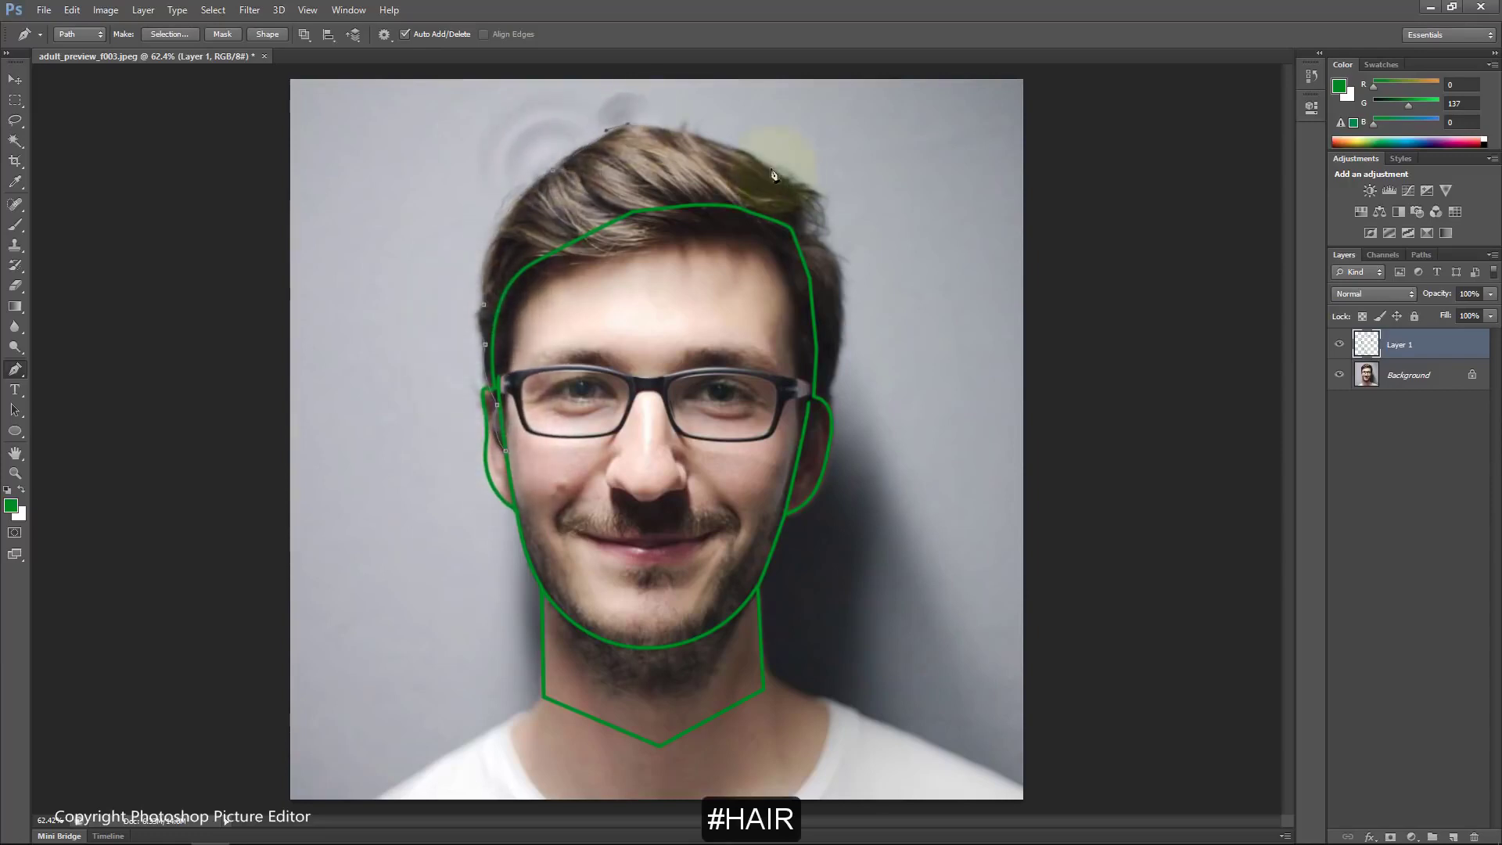
Step: Continue the hair path down the outer right side of the hair to the tip of the right sideburn
{"action": "left_click", "coordinate": [814, 194]}
{"action": "left_click", "coordinate": [804, 234]}
{"action": "left_click_drag", "start_coordinate": [839, 340], "coordinate": [832, 401]}
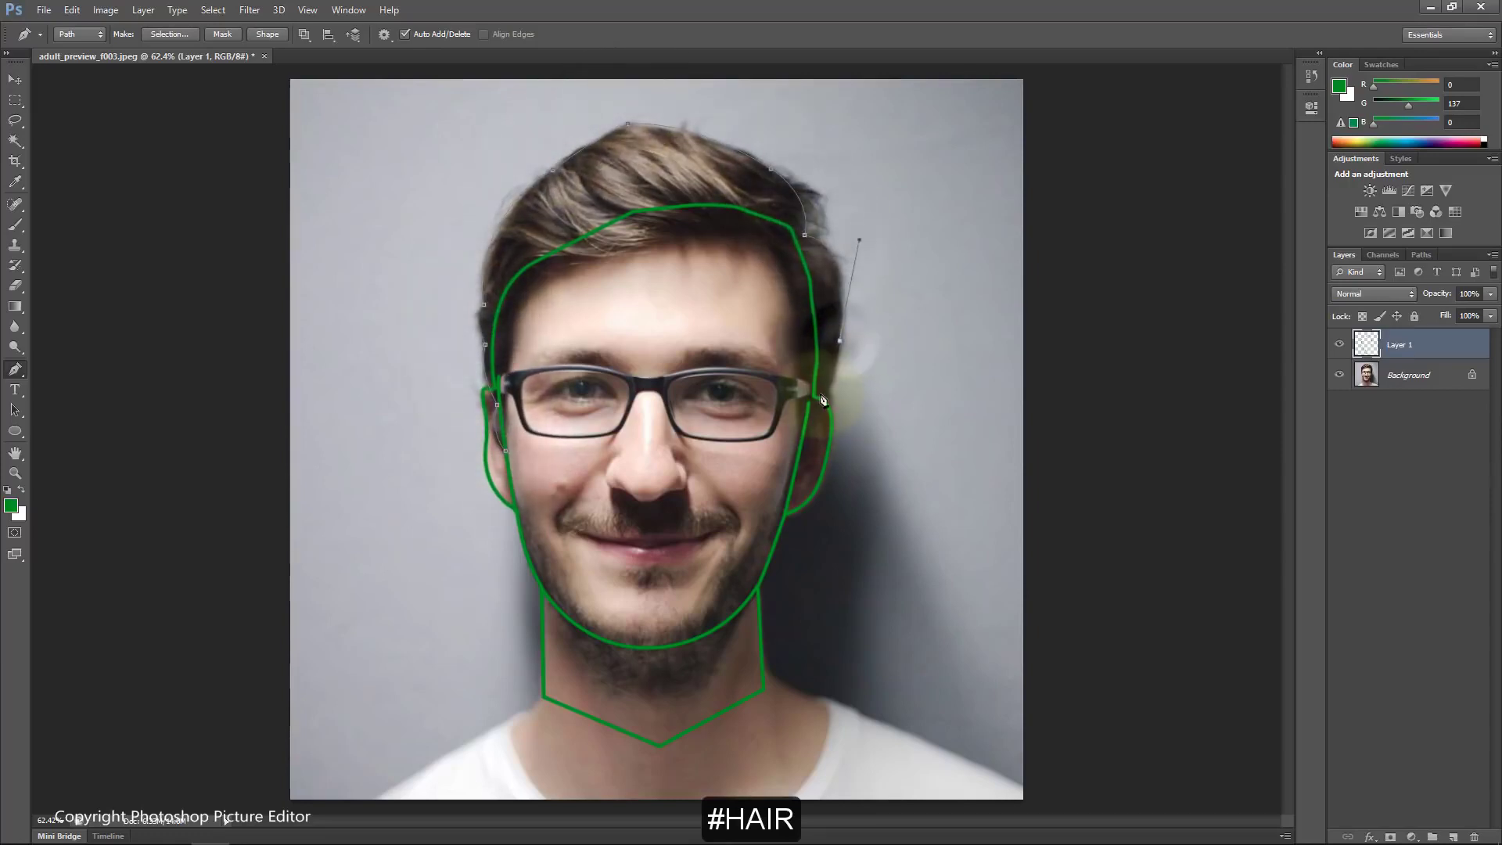
{"action": "left_click", "coordinate": [794, 464]}
Step: Trace the hair path back up the inner right sideburn and along the forehead hairline, and close it at the left sideburn
{"action": "left_click", "coordinate": [798, 417]}
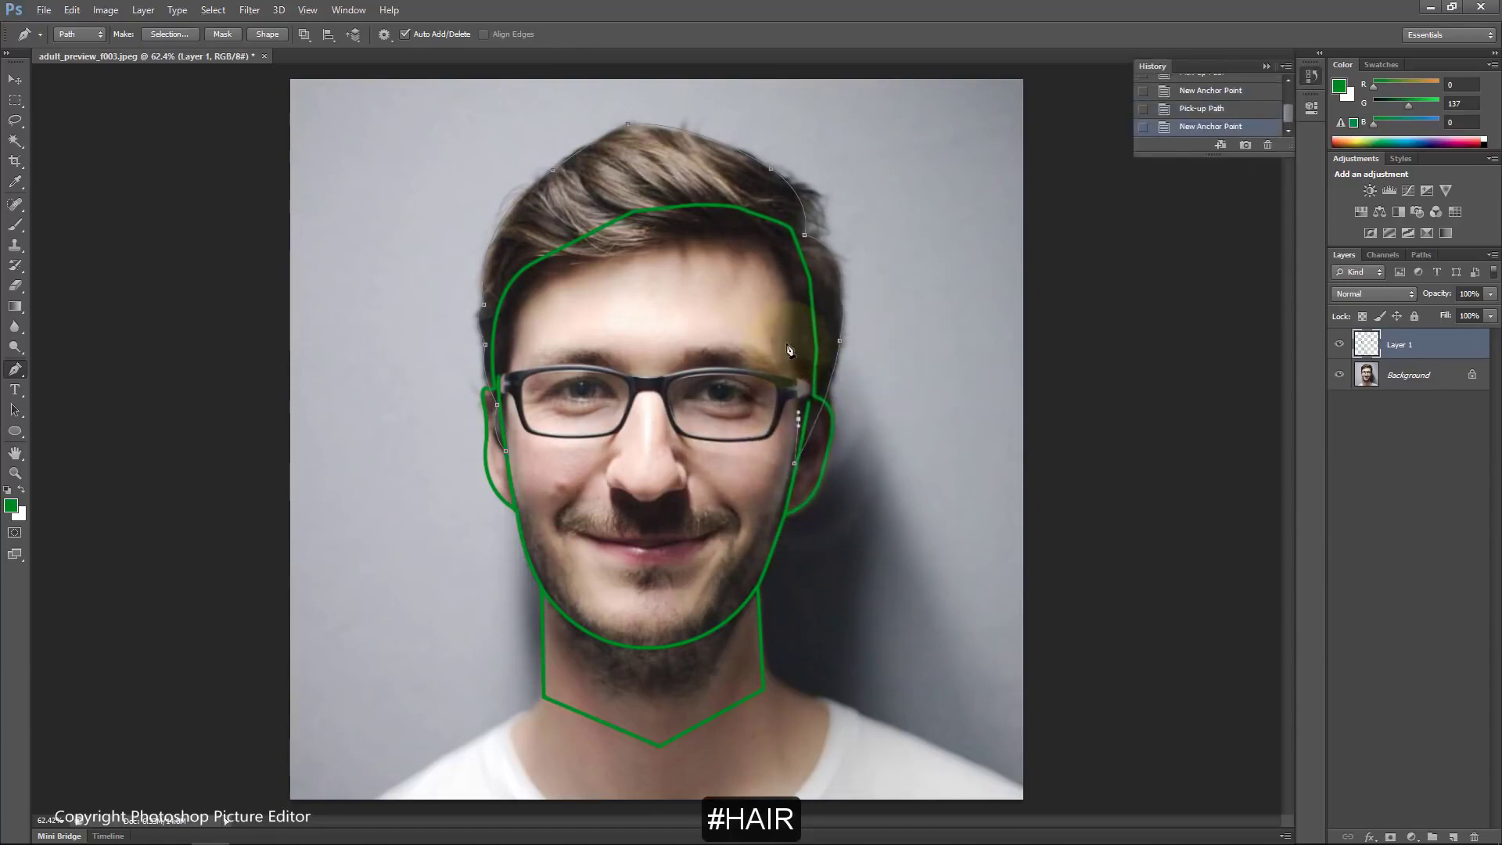
{"action": "left_click", "coordinate": [786, 343]}
{"action": "left_click", "coordinate": [786, 285]}
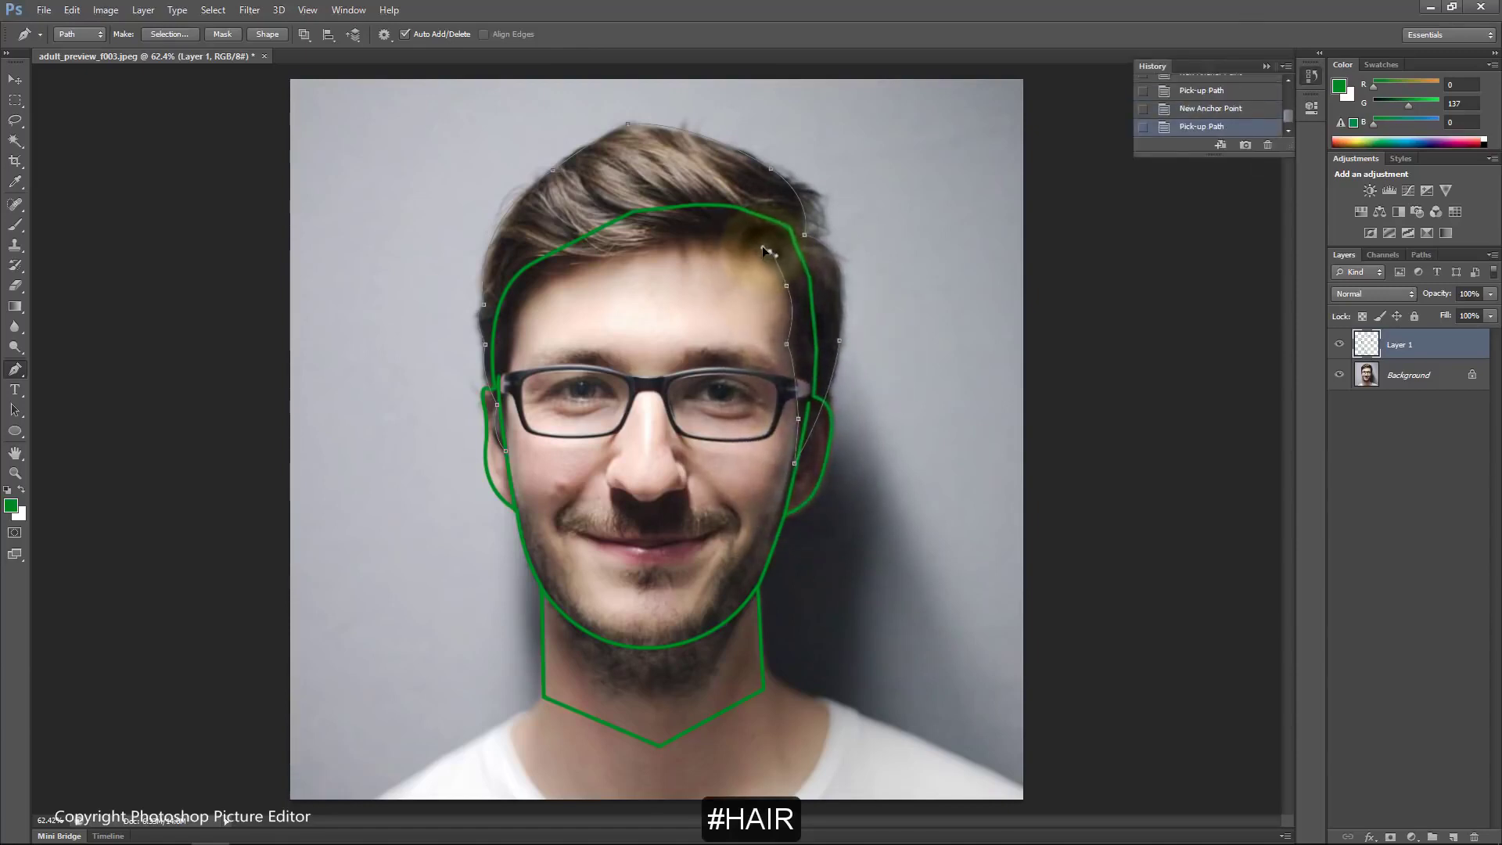
{"action": "left_click", "coordinate": [769, 251]}
{"action": "left_click_drag", "start_coordinate": [723, 238], "coordinate": [573, 267]}
{"action": "left_click", "coordinate": [517, 321]}
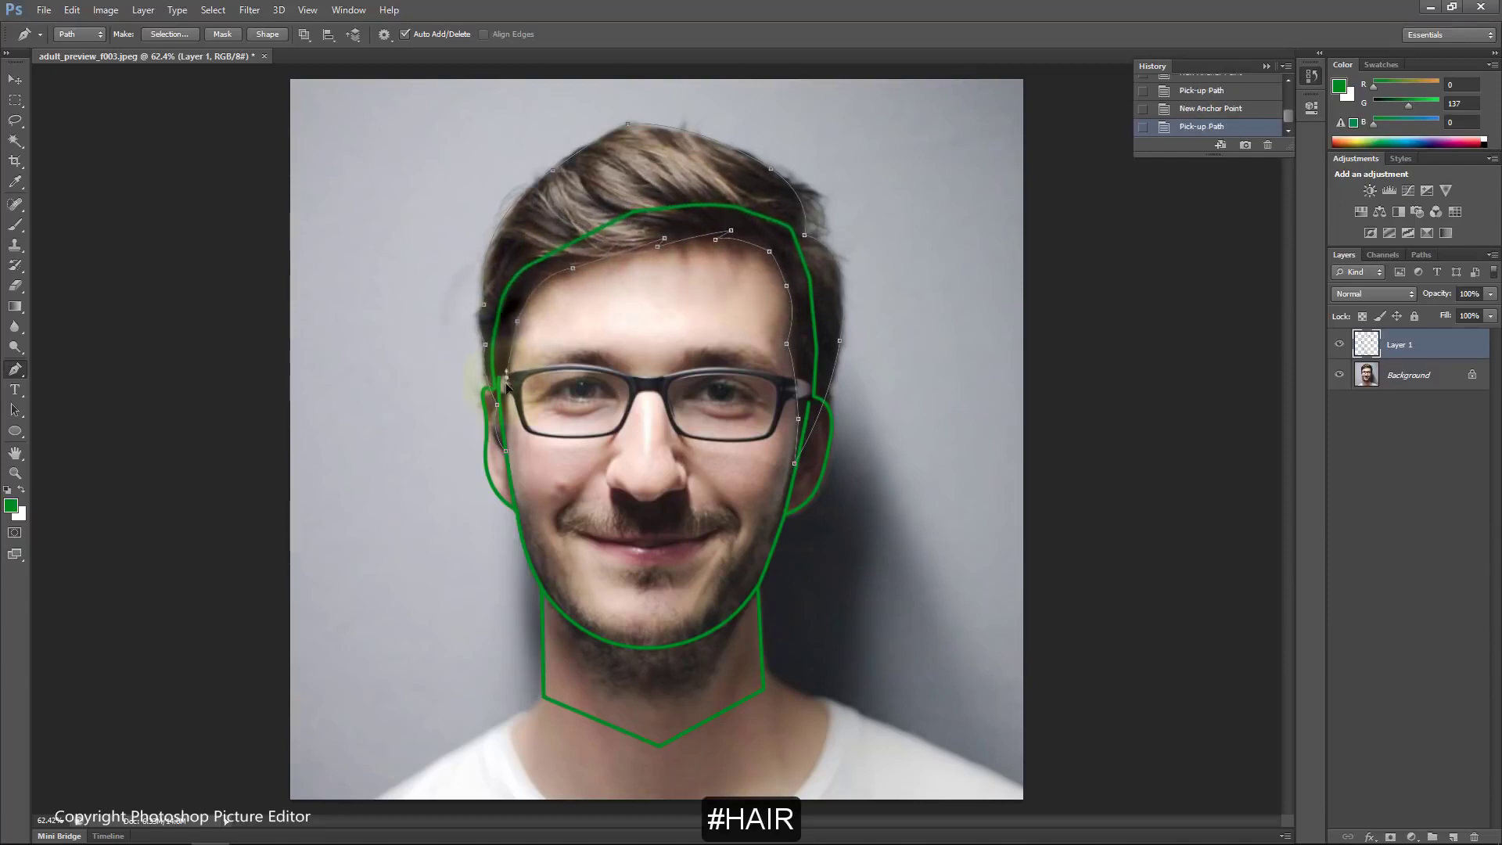
{"action": "left_click", "coordinate": [506, 375]}
{"action": "left_click", "coordinate": [505, 466]}
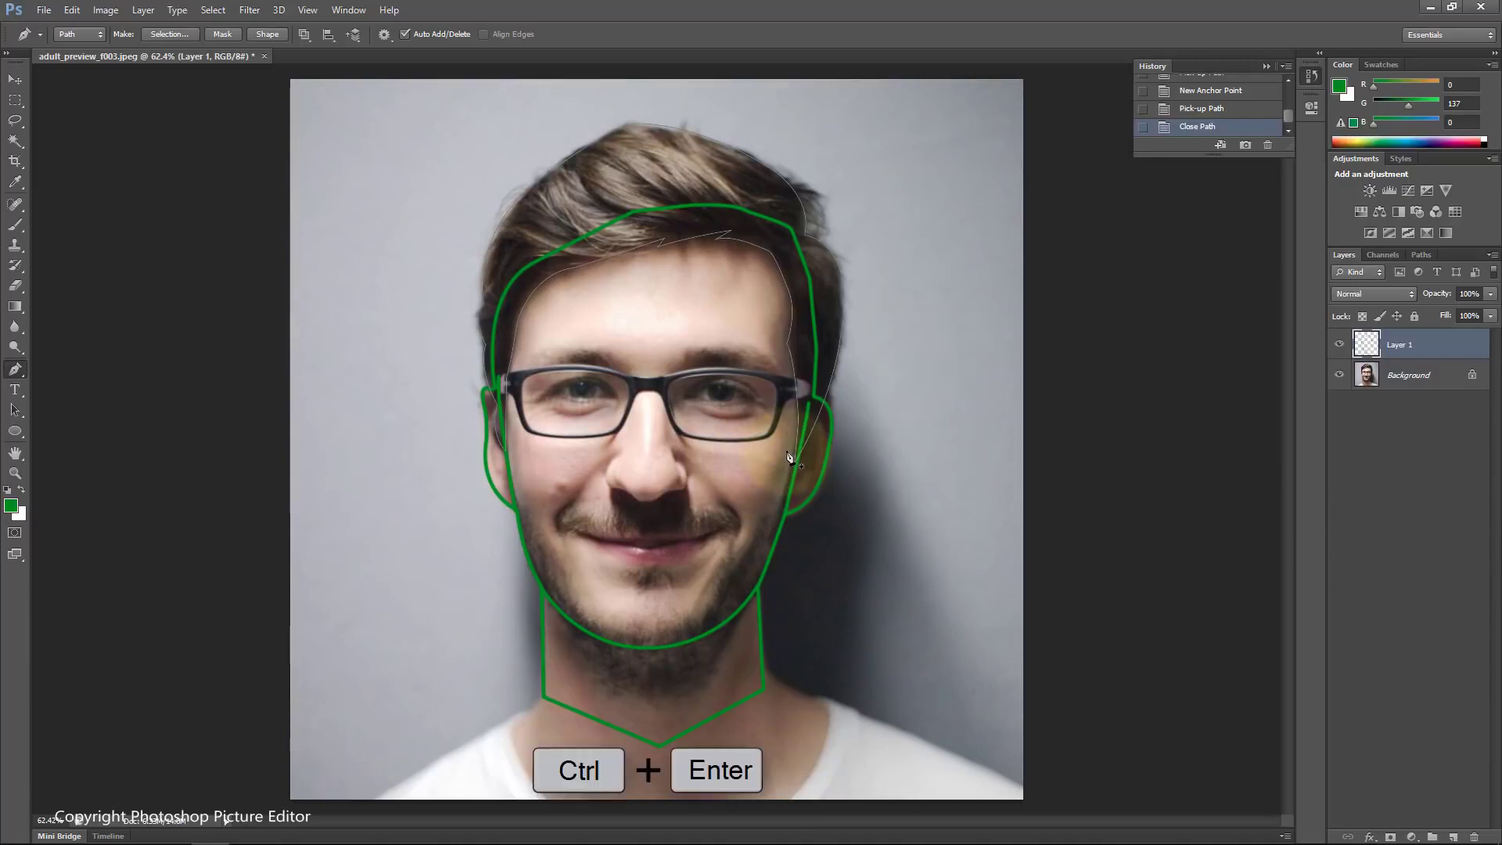
Step: Convert the hair path to a selection, fill it with the green foreground color, and deselect
{"action": "key", "text": "ctrl+Return"}
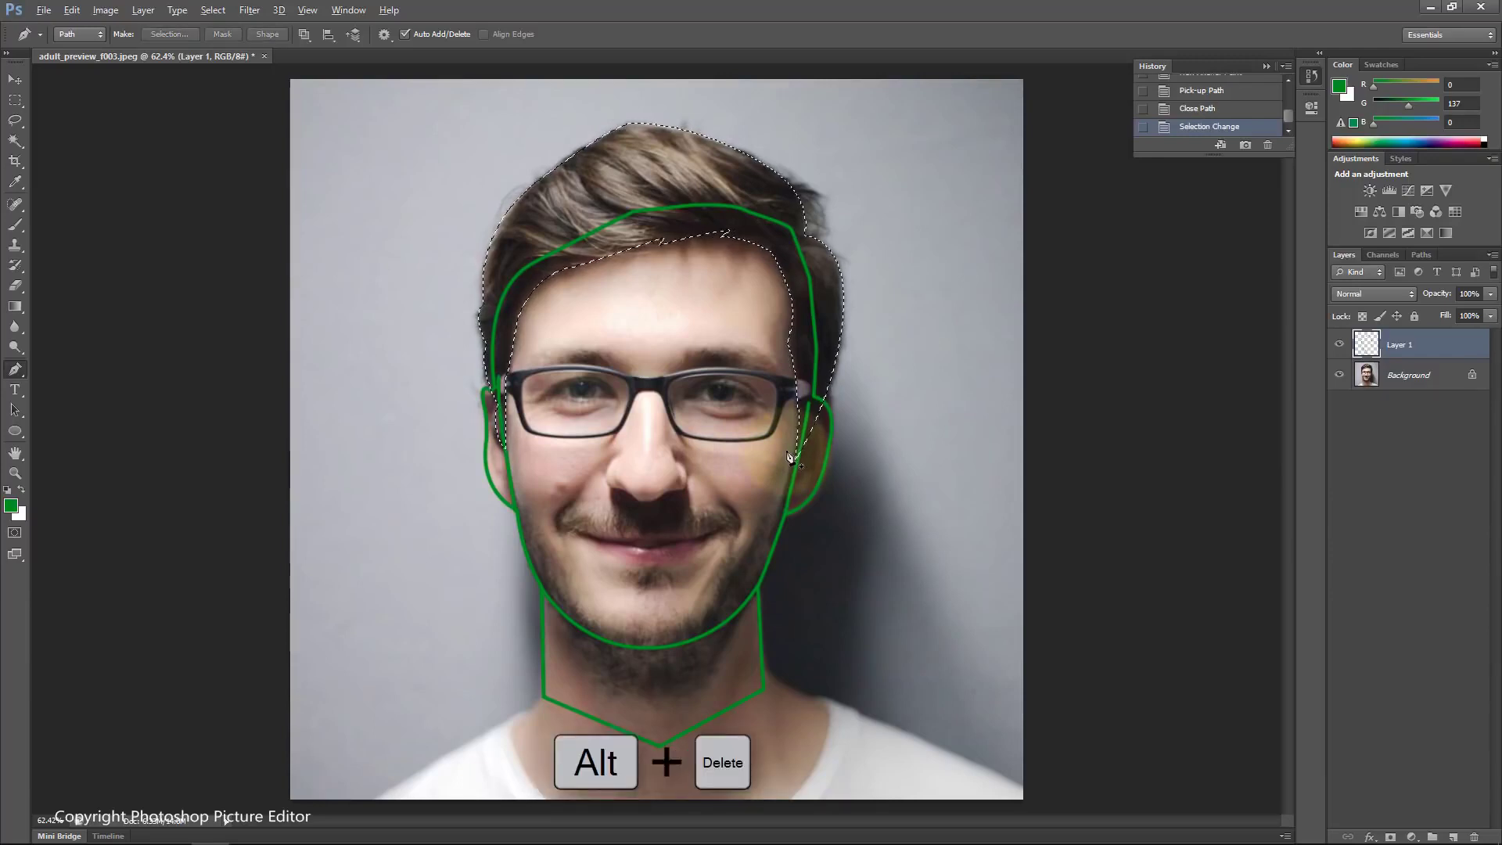
{"action": "key", "text": "alt+Delete"}
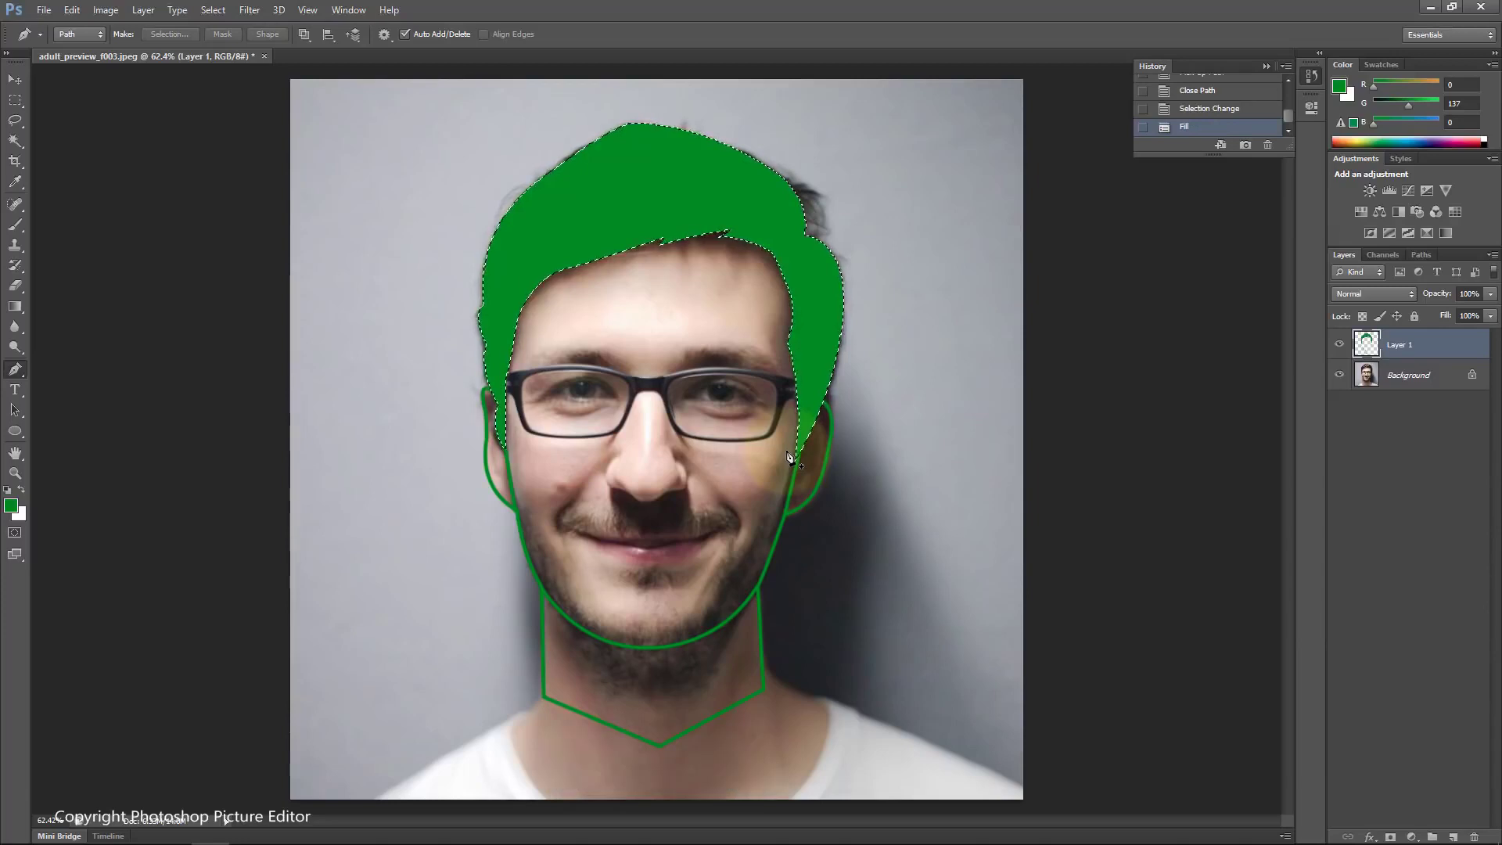
{"action": "key", "text": "ctrl+d"}
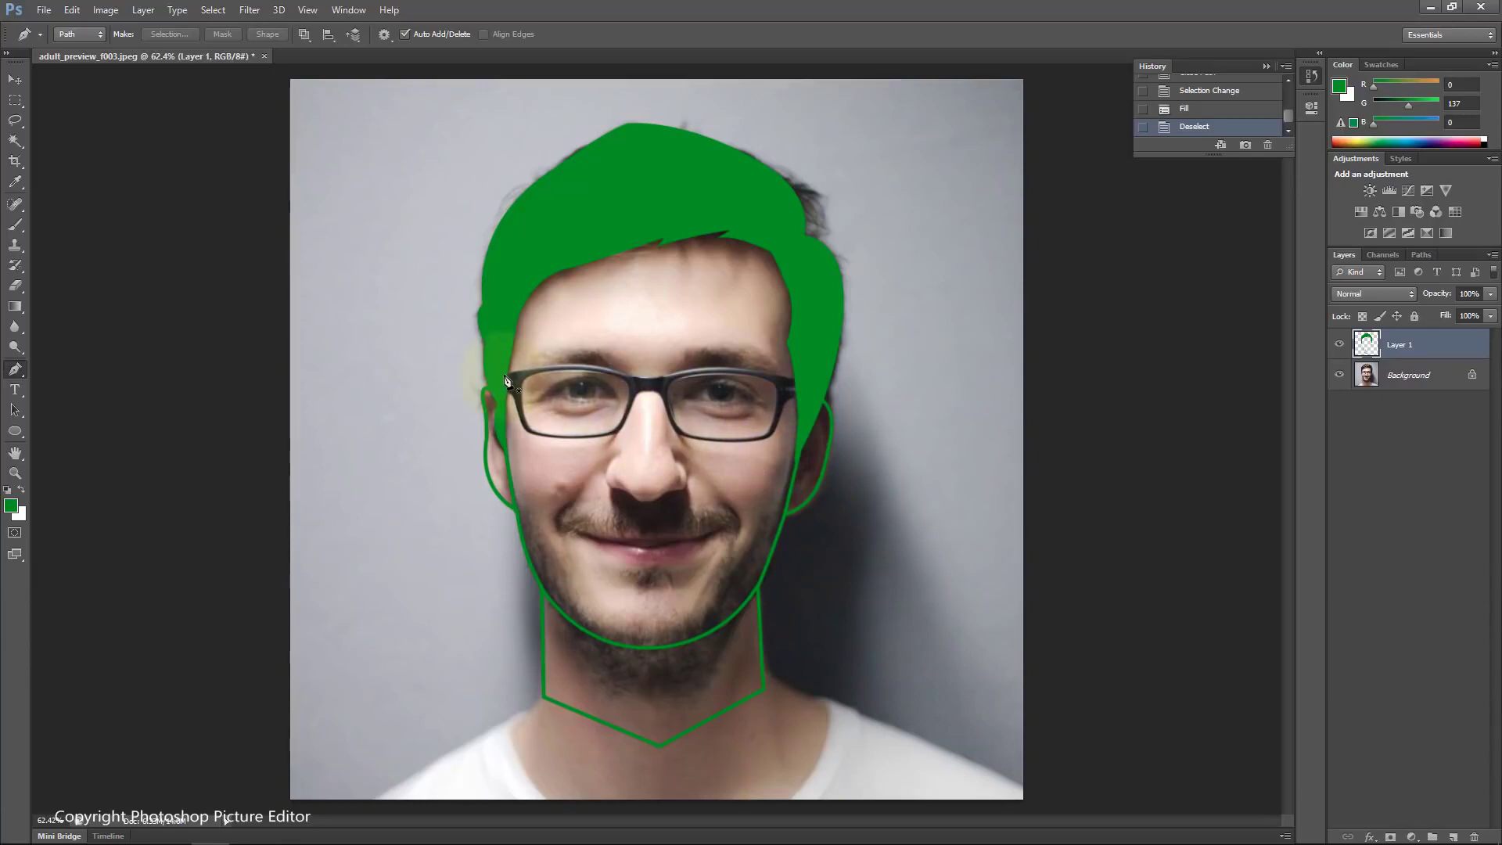
Step: Start a Pen Tool path at the glasses' left hinge and trace the frame's upper edge across to the right hinge
{"action": "left_click", "coordinate": [16, 474]}
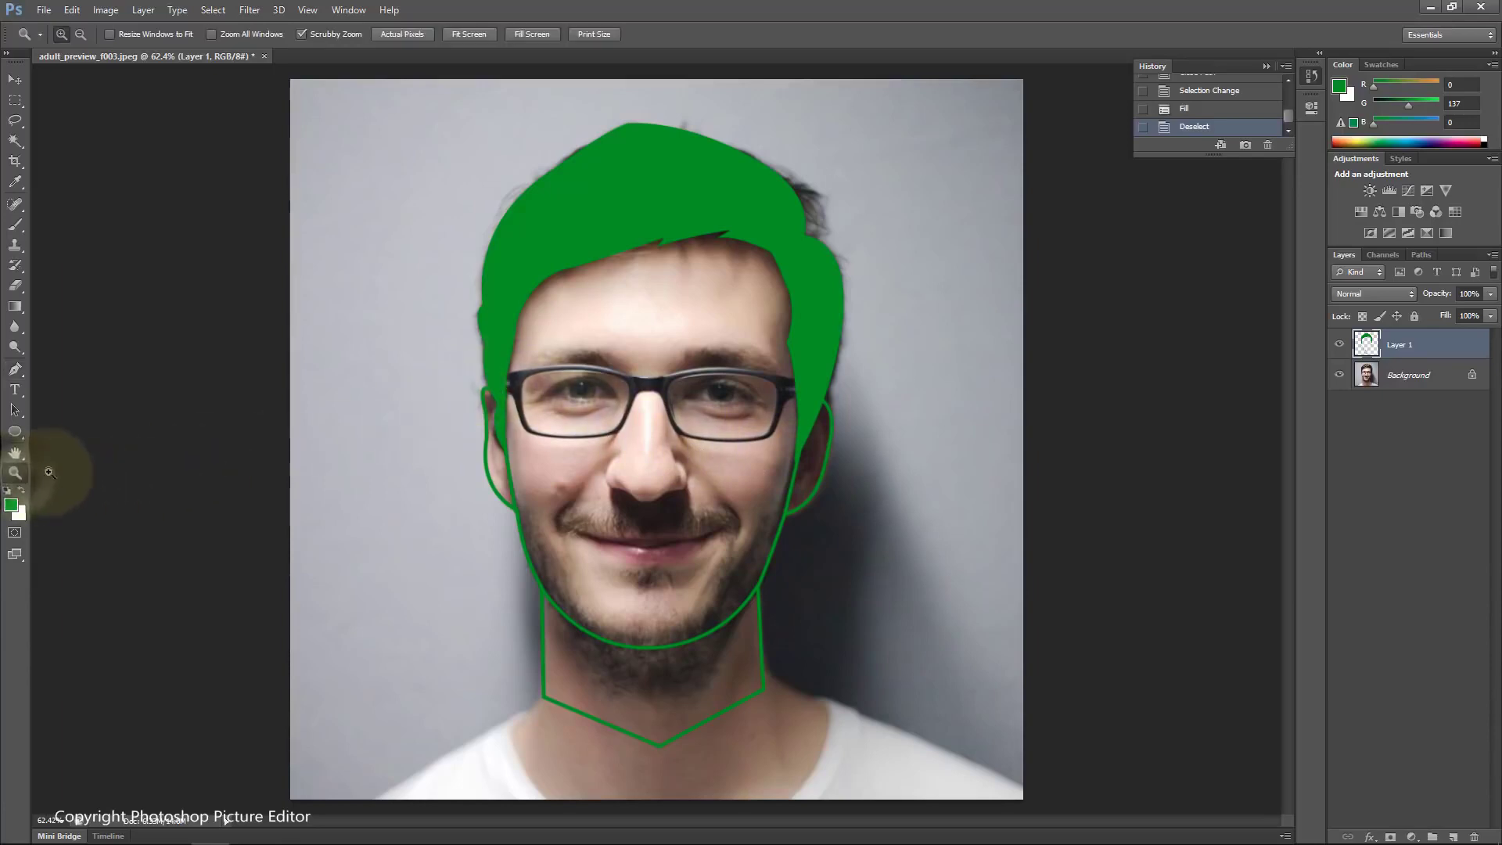
{"action": "left_click", "coordinate": [672, 400]}
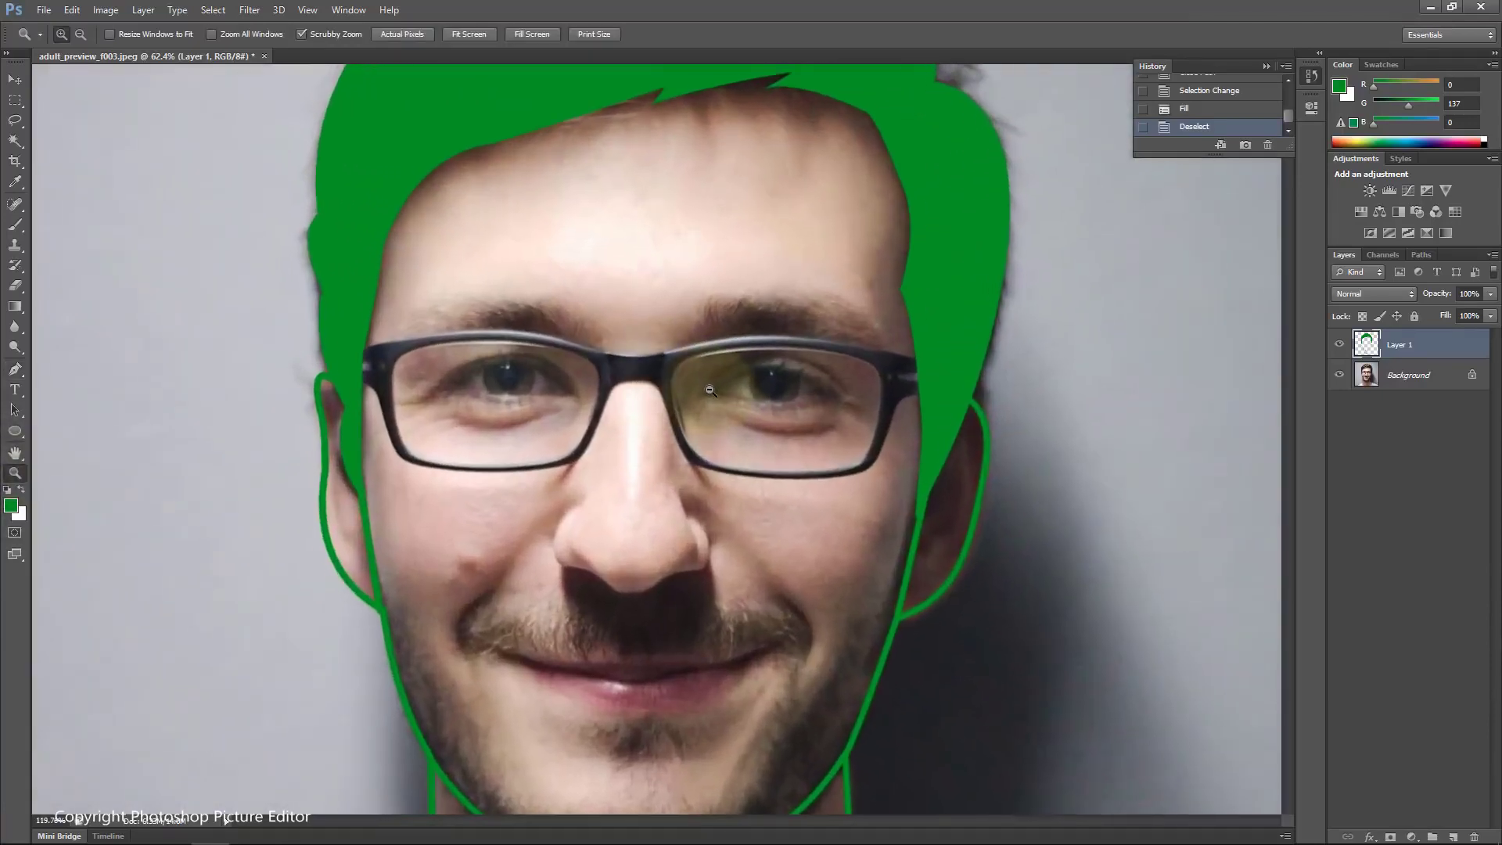
{"action": "left_click", "coordinate": [15, 375]}
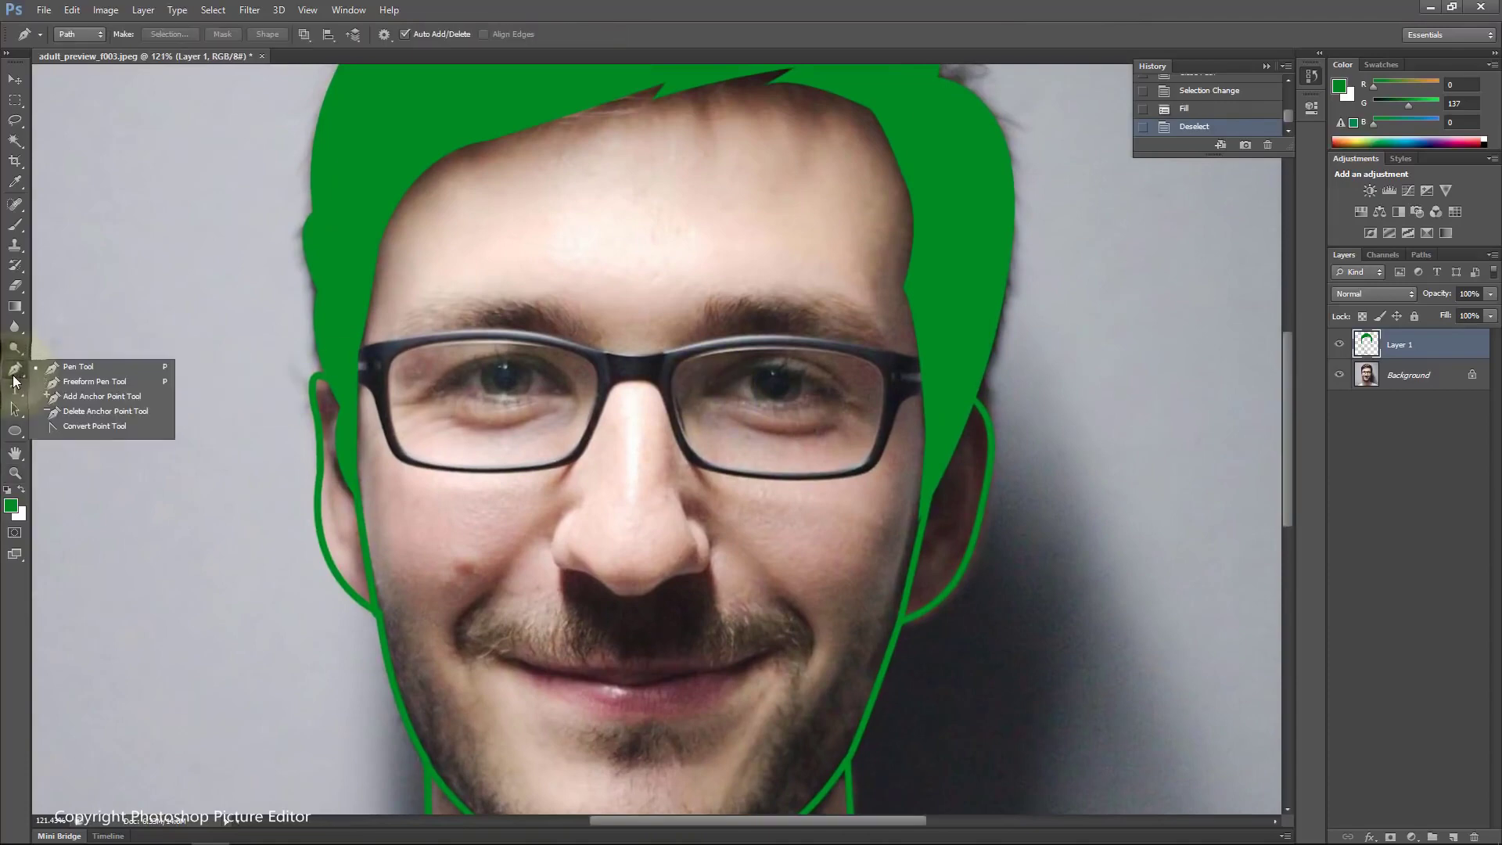
{"action": "left_click", "coordinate": [55, 368]}
{"action": "left_click", "coordinate": [354, 351]}
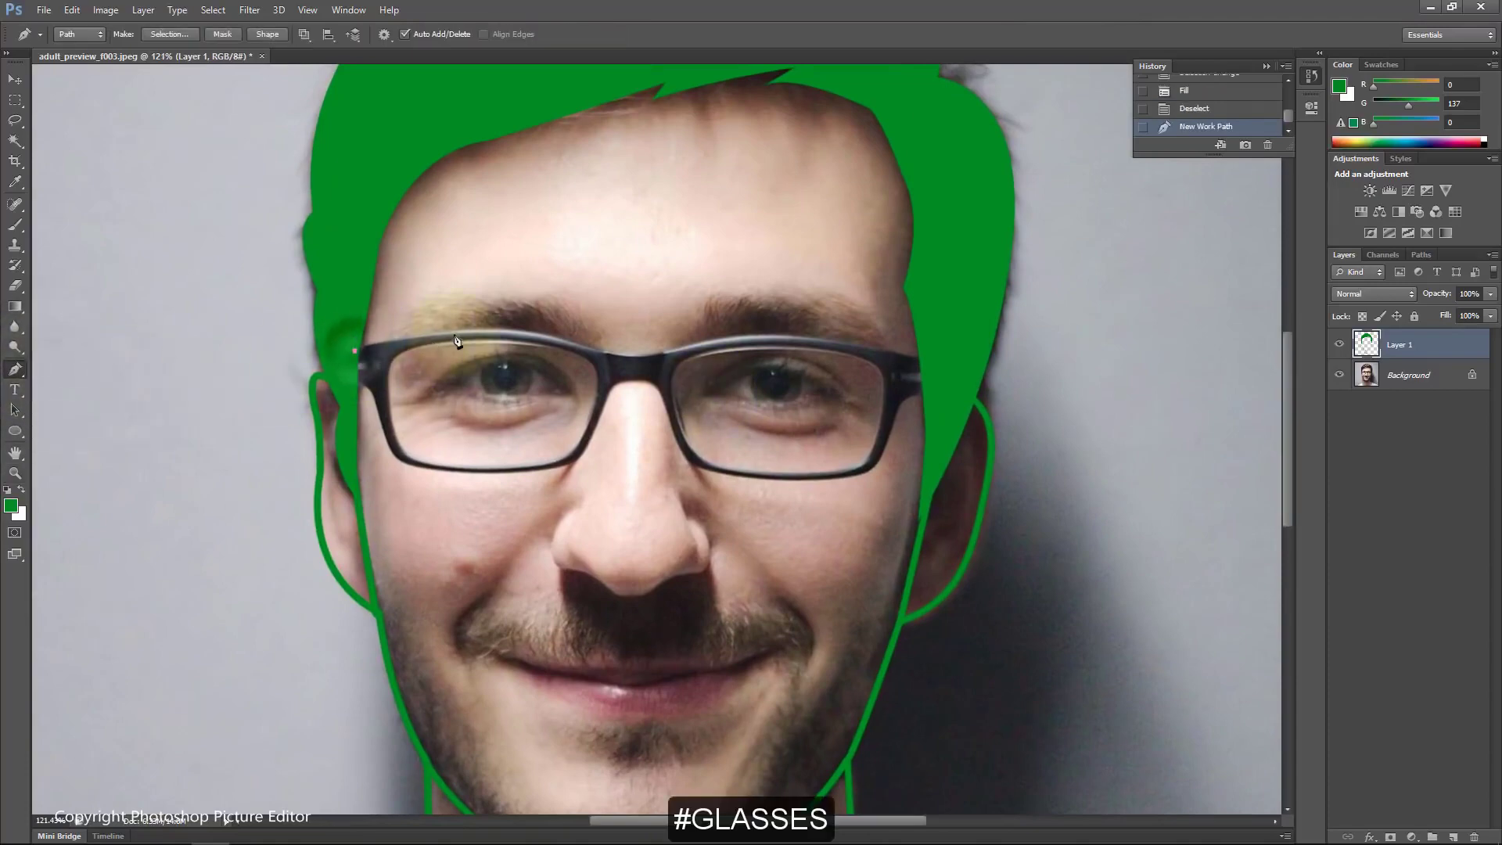
{"action": "left_click", "coordinate": [468, 330]}
{"action": "left_click", "coordinate": [591, 348]}
{"action": "left_click", "coordinate": [691, 345]}
{"action": "left_click", "coordinate": [782, 334]}
{"action": "left_click", "coordinate": [927, 360]}
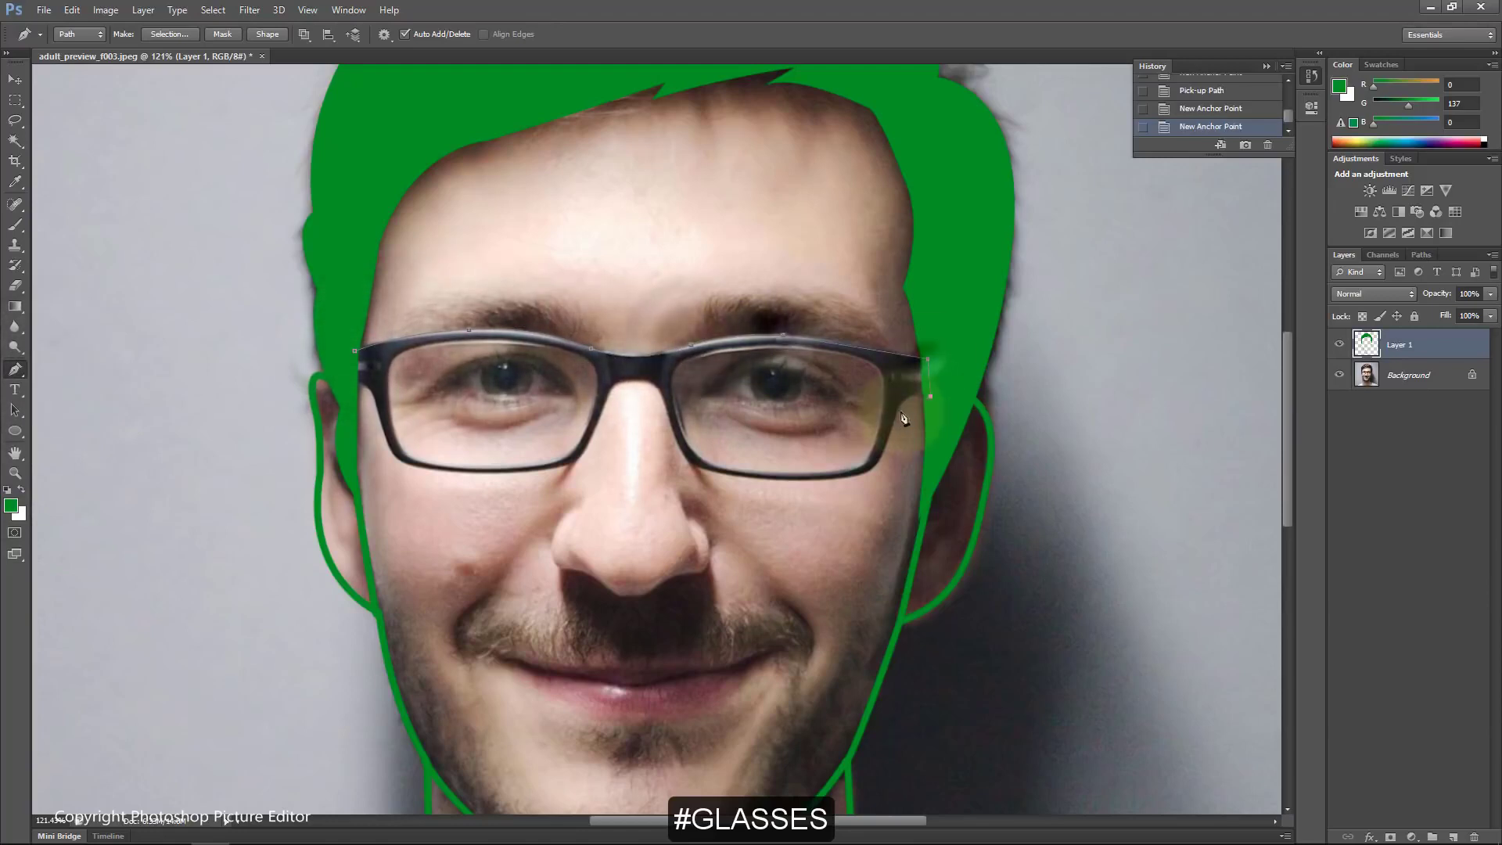
Step: Continue the glasses path down and around the lower outer edge of the right lens toward the nose
{"action": "left_click", "coordinate": [891, 429]}
{"action": "left_click", "coordinate": [861, 472]}
{"action": "left_click", "coordinate": [786, 478]}
{"action": "left_click", "coordinate": [713, 471]}
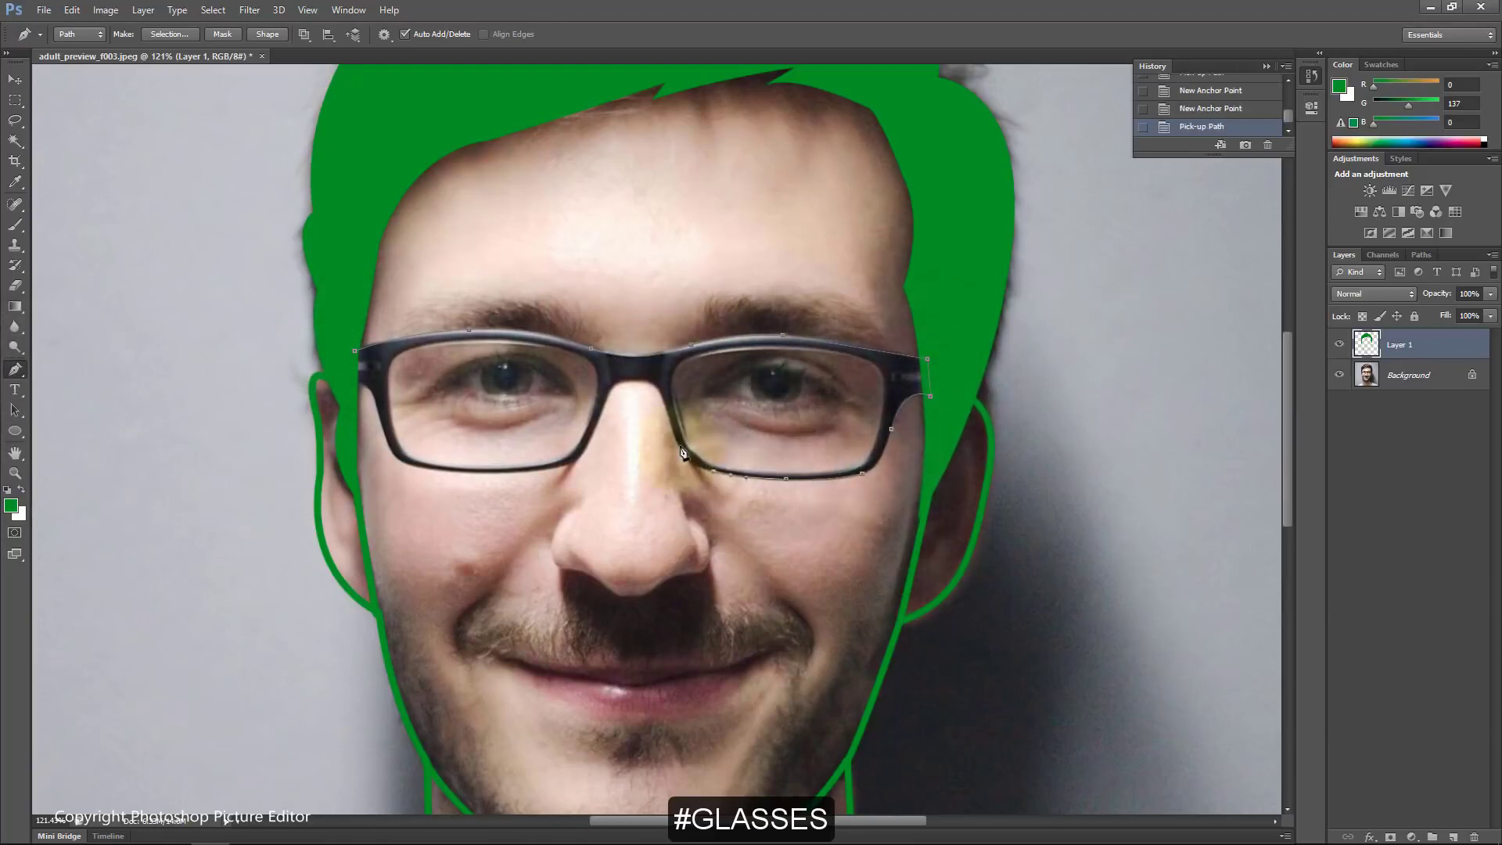
{"action": "left_click", "coordinate": [678, 446]}
Step: Trace the glasses path from the bridge around the lower edge of the left lens, and close it at the left hinge
{"action": "left_click", "coordinate": [606, 396]}
{"action": "left_click", "coordinate": [592, 436]}
{"action": "left_click", "coordinate": [562, 467]}
{"action": "left_click", "coordinate": [465, 471]}
{"action": "left_click", "coordinate": [419, 467]}
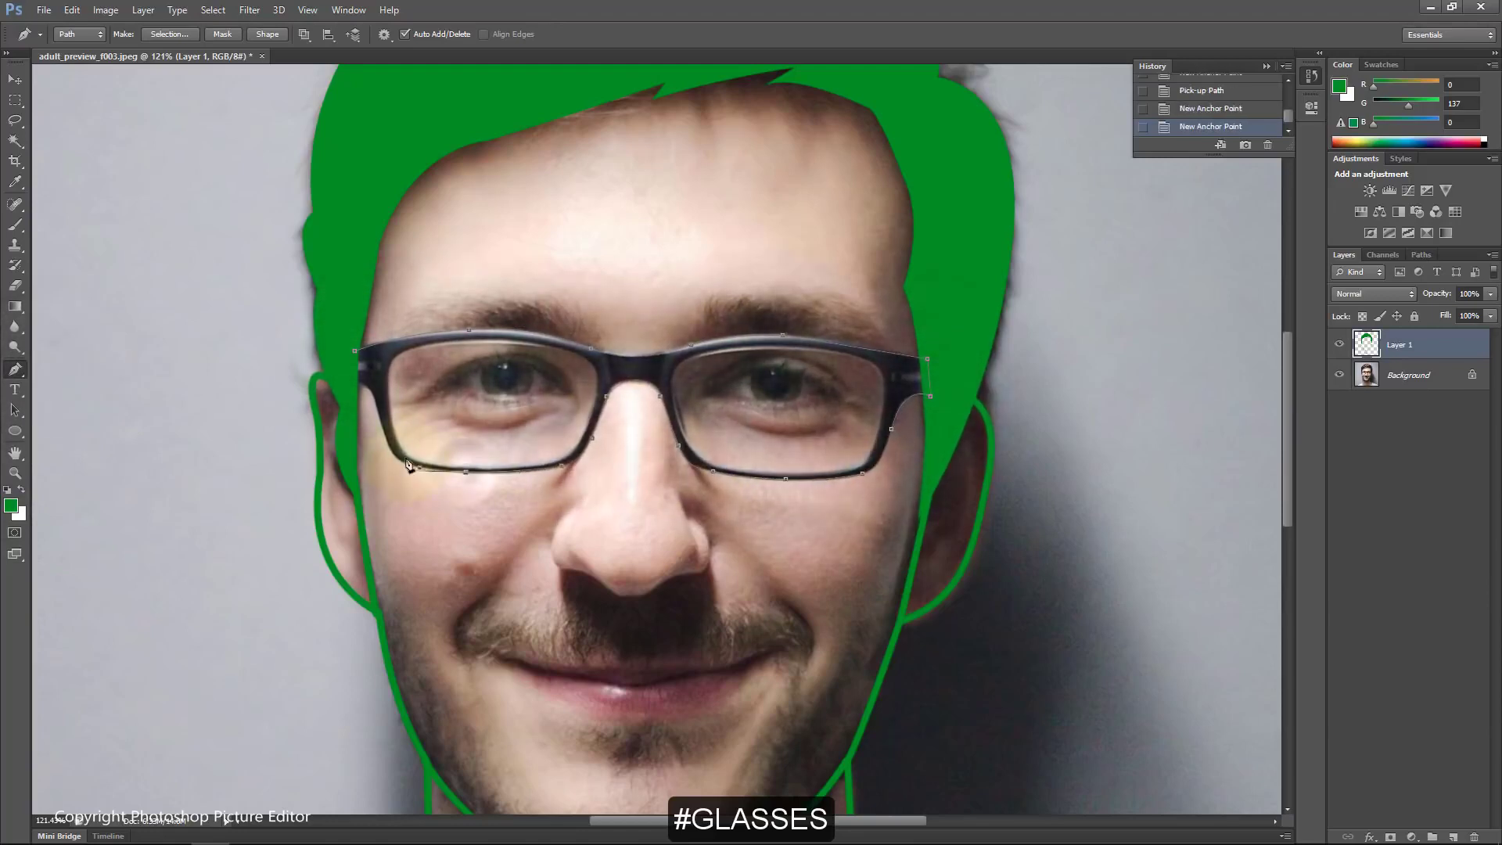
{"action": "left_click", "coordinate": [388, 439]}
{"action": "left_click", "coordinate": [375, 401]}
{"action": "left_click", "coordinate": [351, 381]}
{"action": "left_click", "coordinate": [356, 350]}
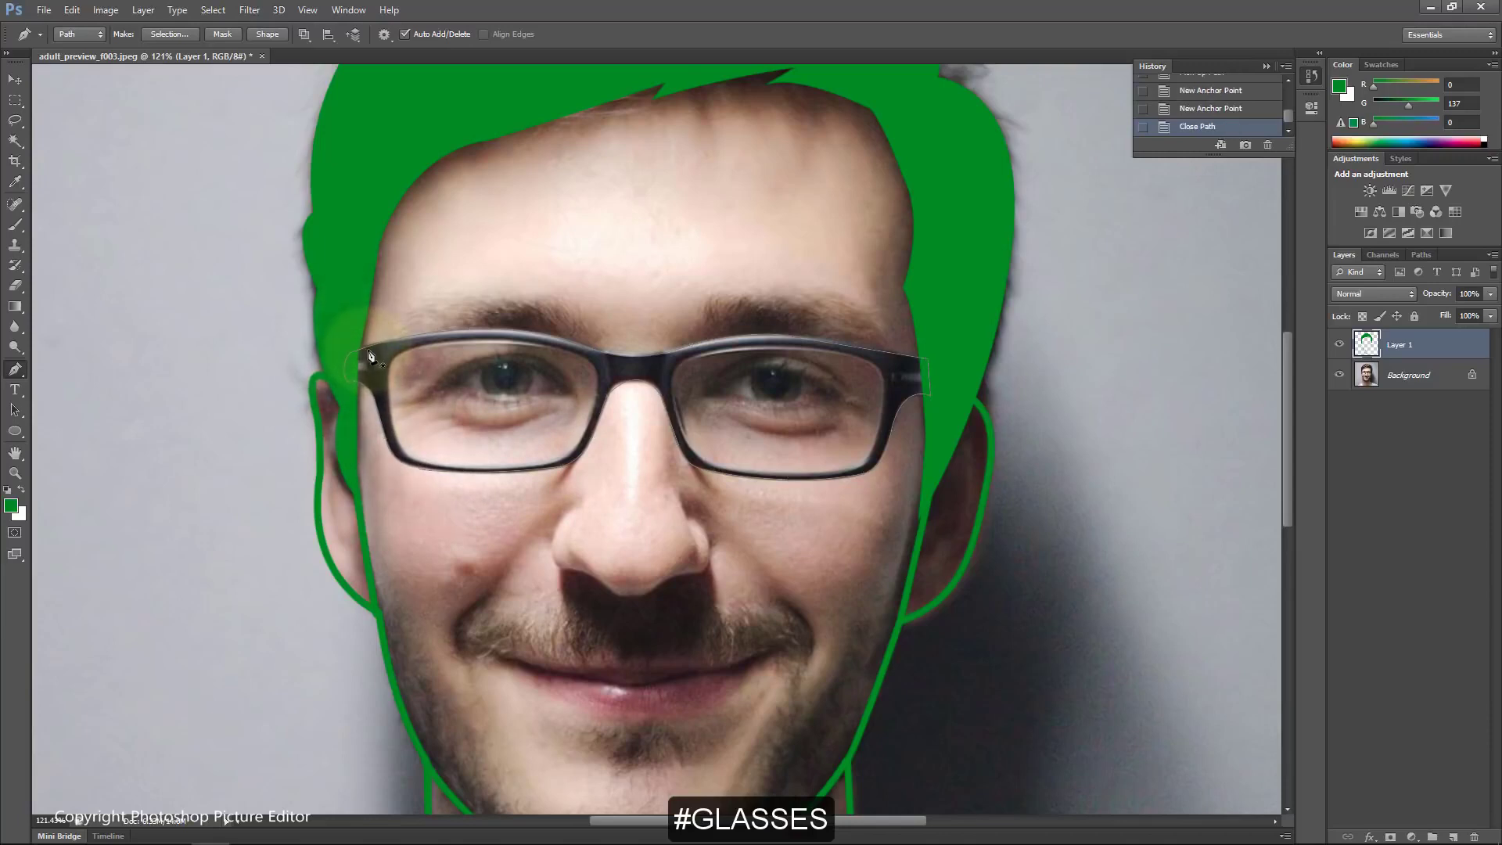
Step: Convert the closed glasses path to a selection, fill it with the green foreground color, and deselect
{"action": "key", "text": "ctrl+Return"}
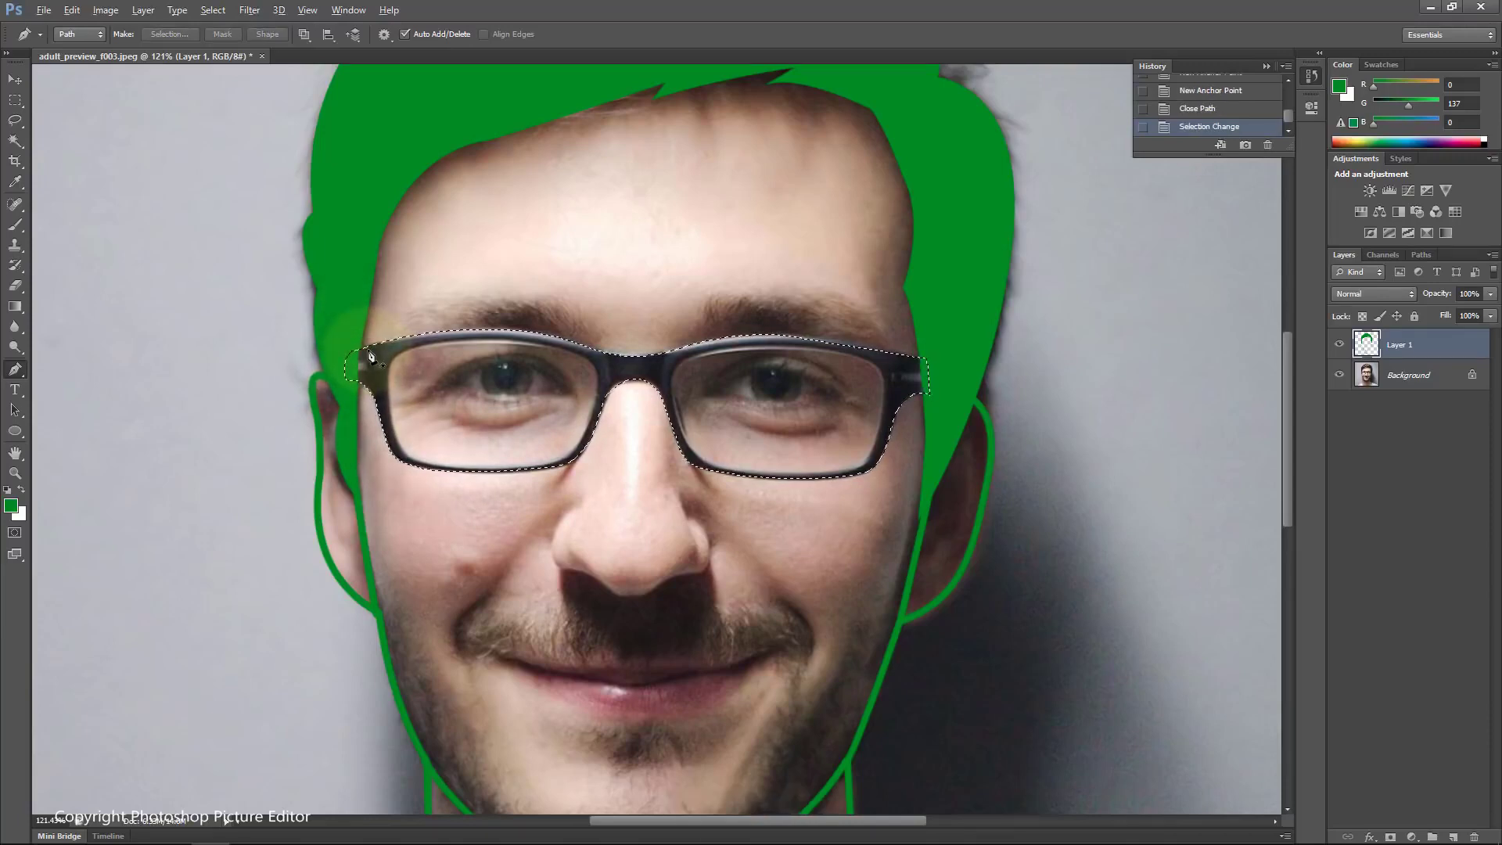
{"action": "key", "text": "alt+BackSpace"}
{"action": "key", "text": "ctrl+d"}
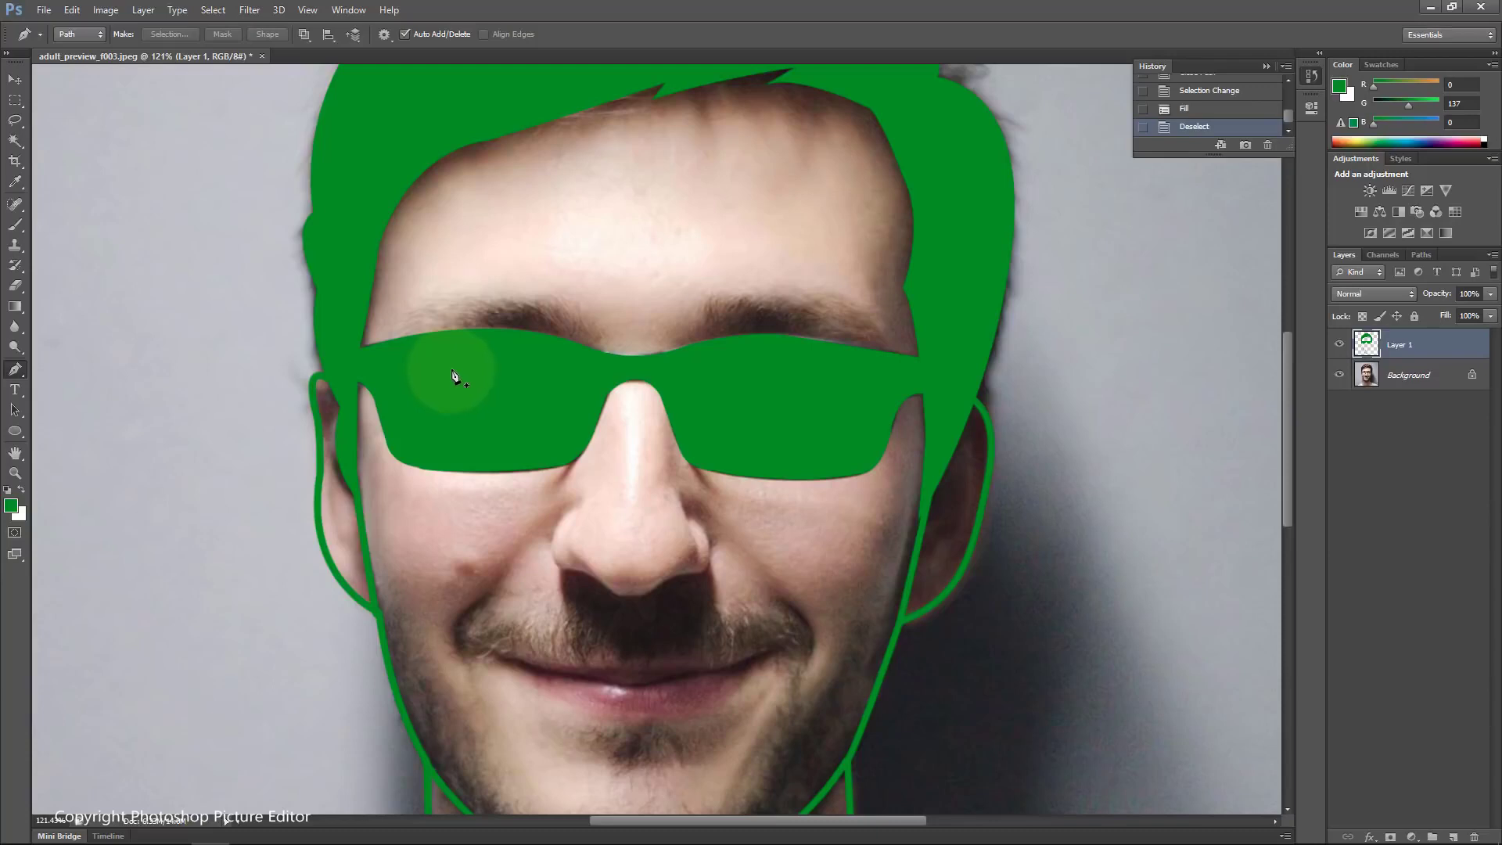
Step: Draw a curved path along the left nostril, stroke it with the Brush using Simulate Pressure, and delete the path
{"action": "scroll", "coordinate": [673, 503], "scroll_direction": "down", "scroll_amount": 3}
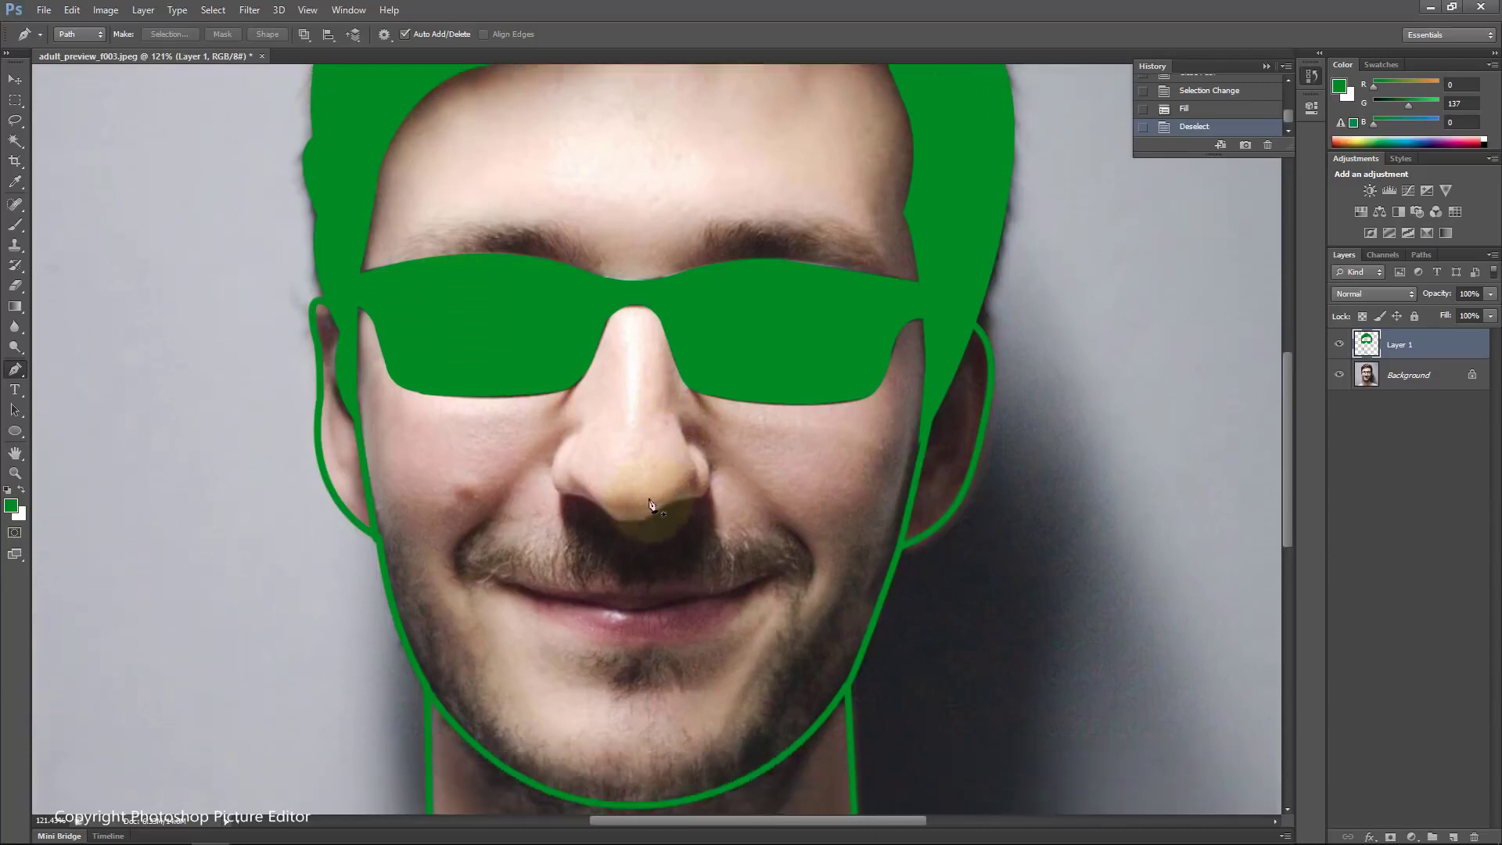
{"action": "left_click", "coordinate": [577, 431]}
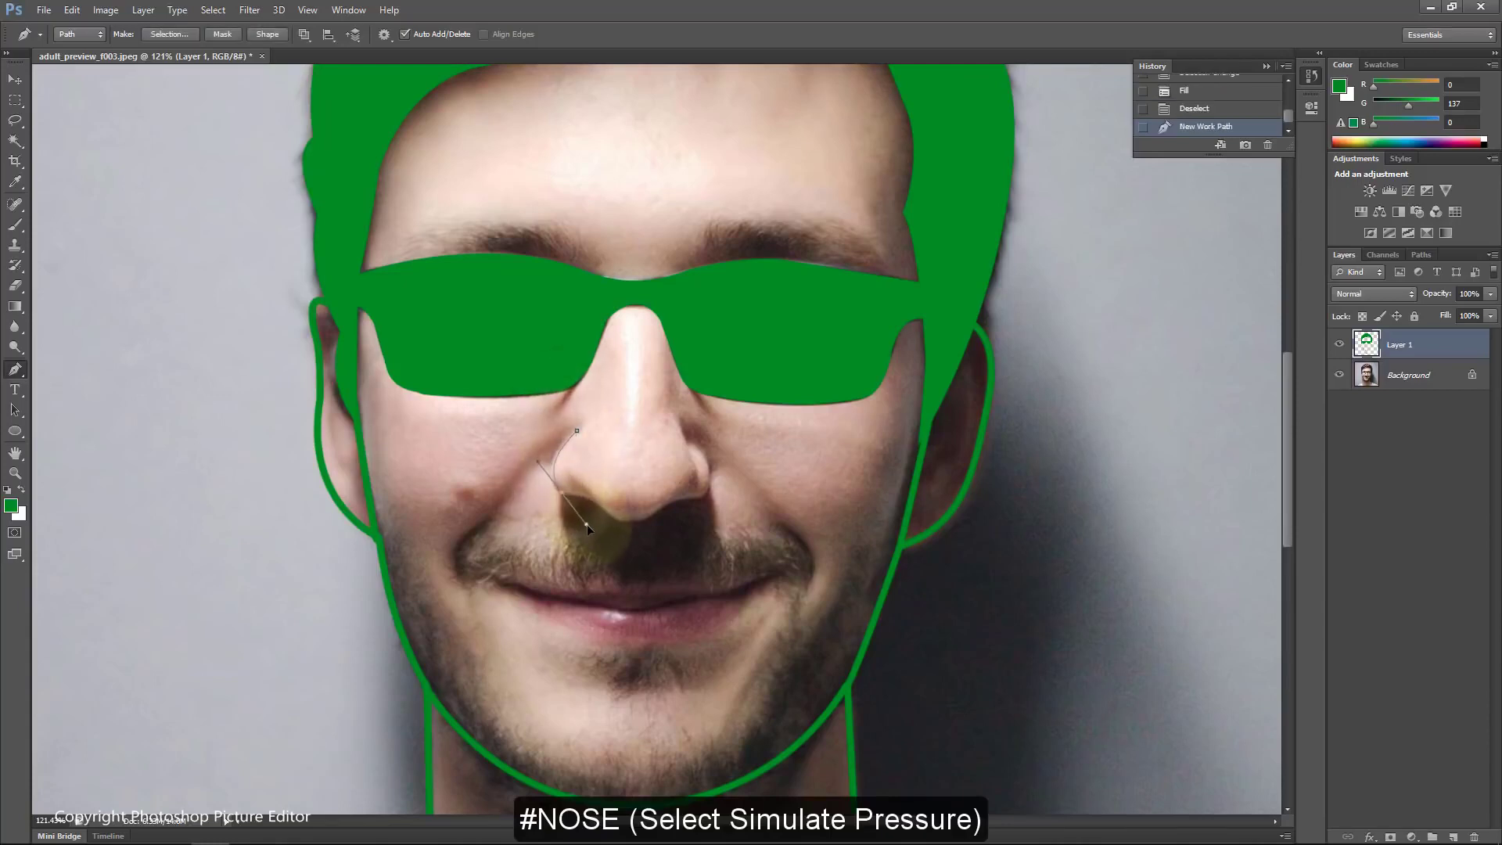
{"action": "left_click_drag", "start_coordinate": [587, 524], "coordinate": [591, 528]}
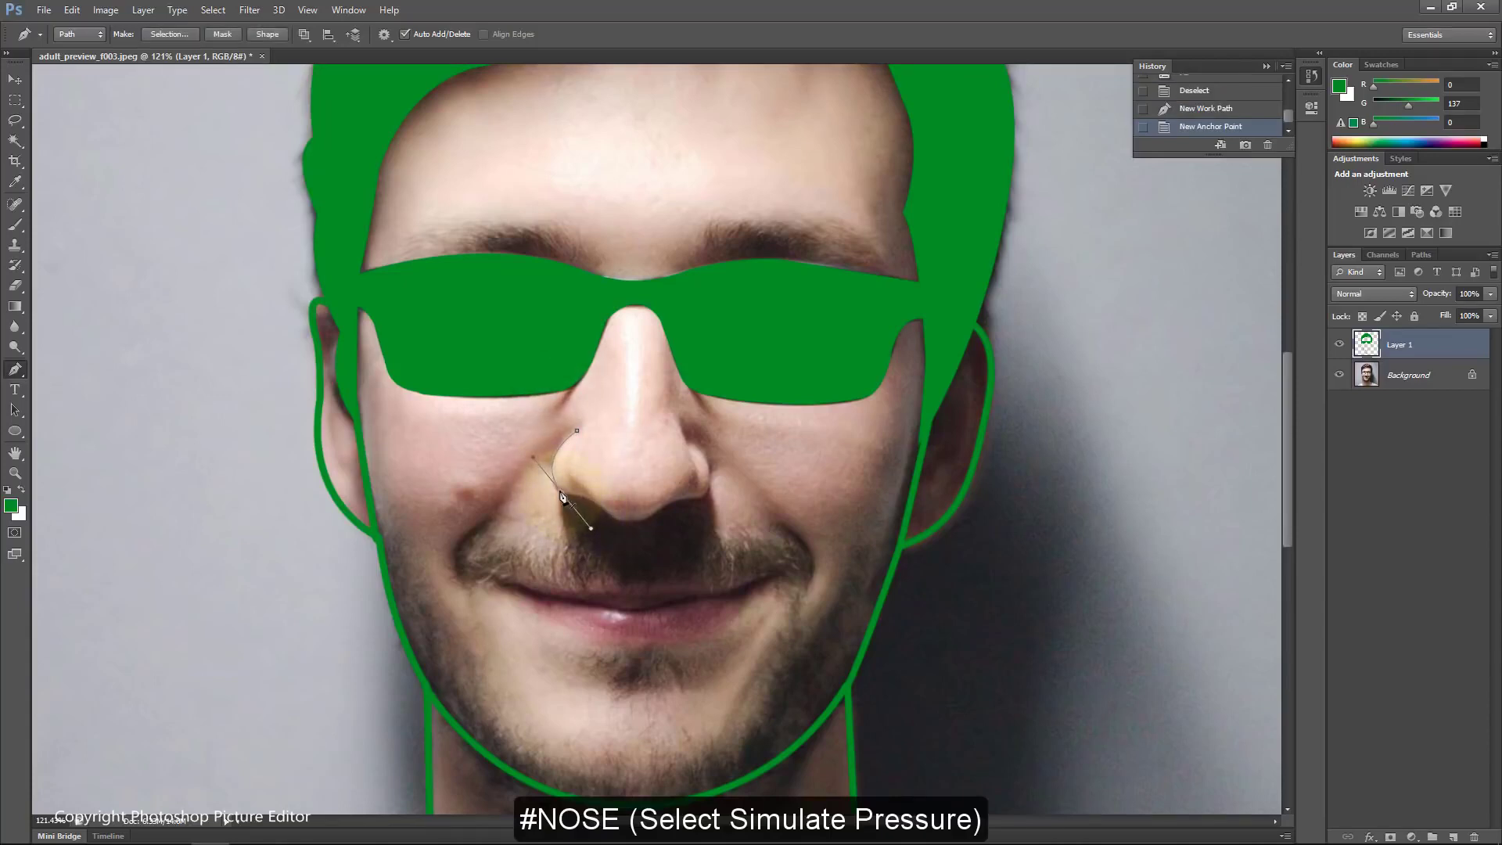
{"action": "right_click", "coordinate": [561, 491]}
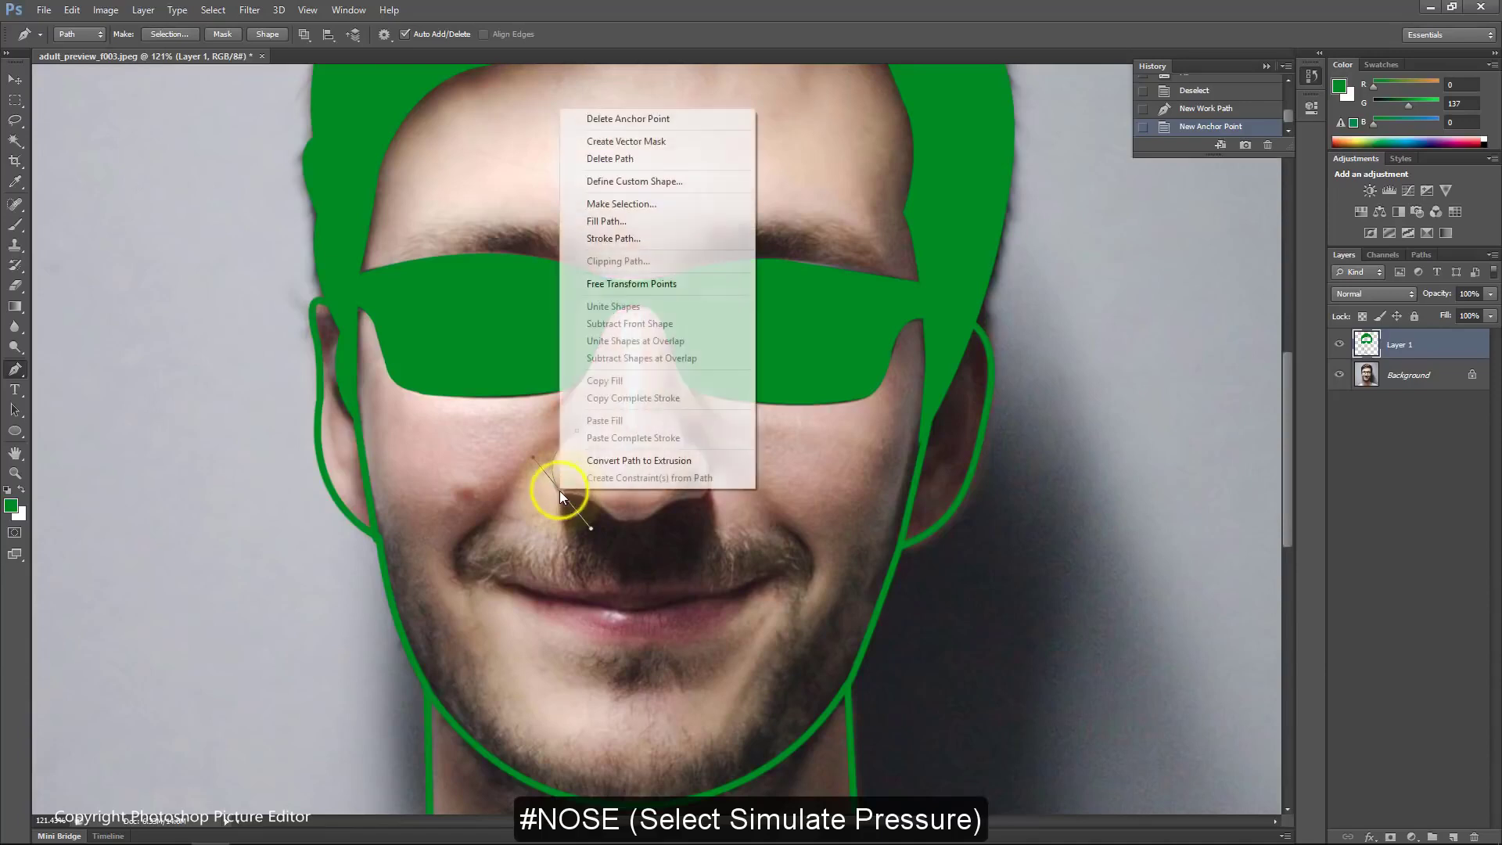
{"action": "left_click", "coordinate": [626, 239]}
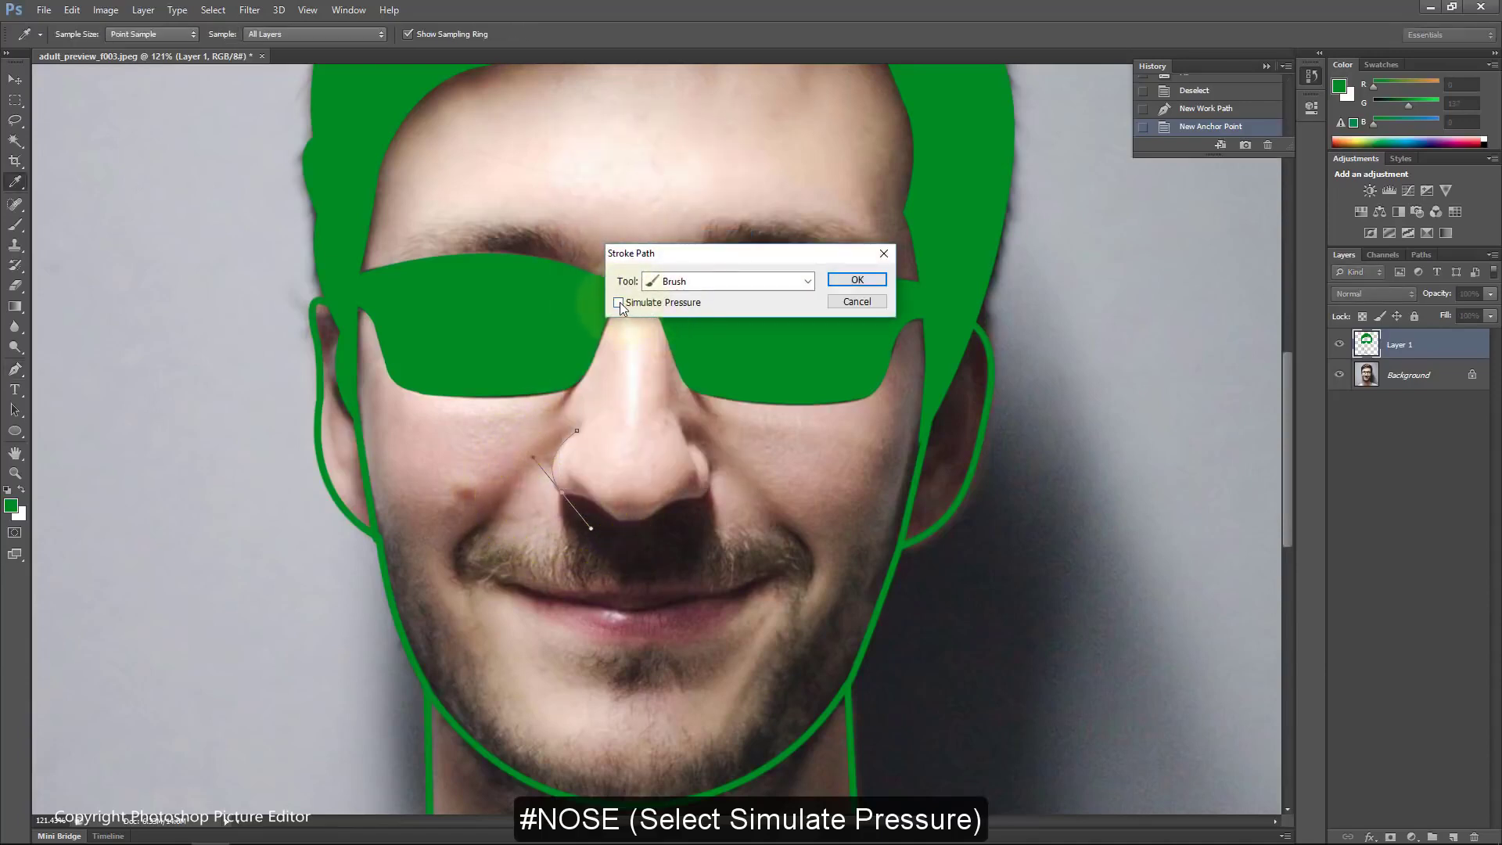
{"action": "left_click", "coordinate": [619, 303]}
{"action": "left_click", "coordinate": [857, 282]}
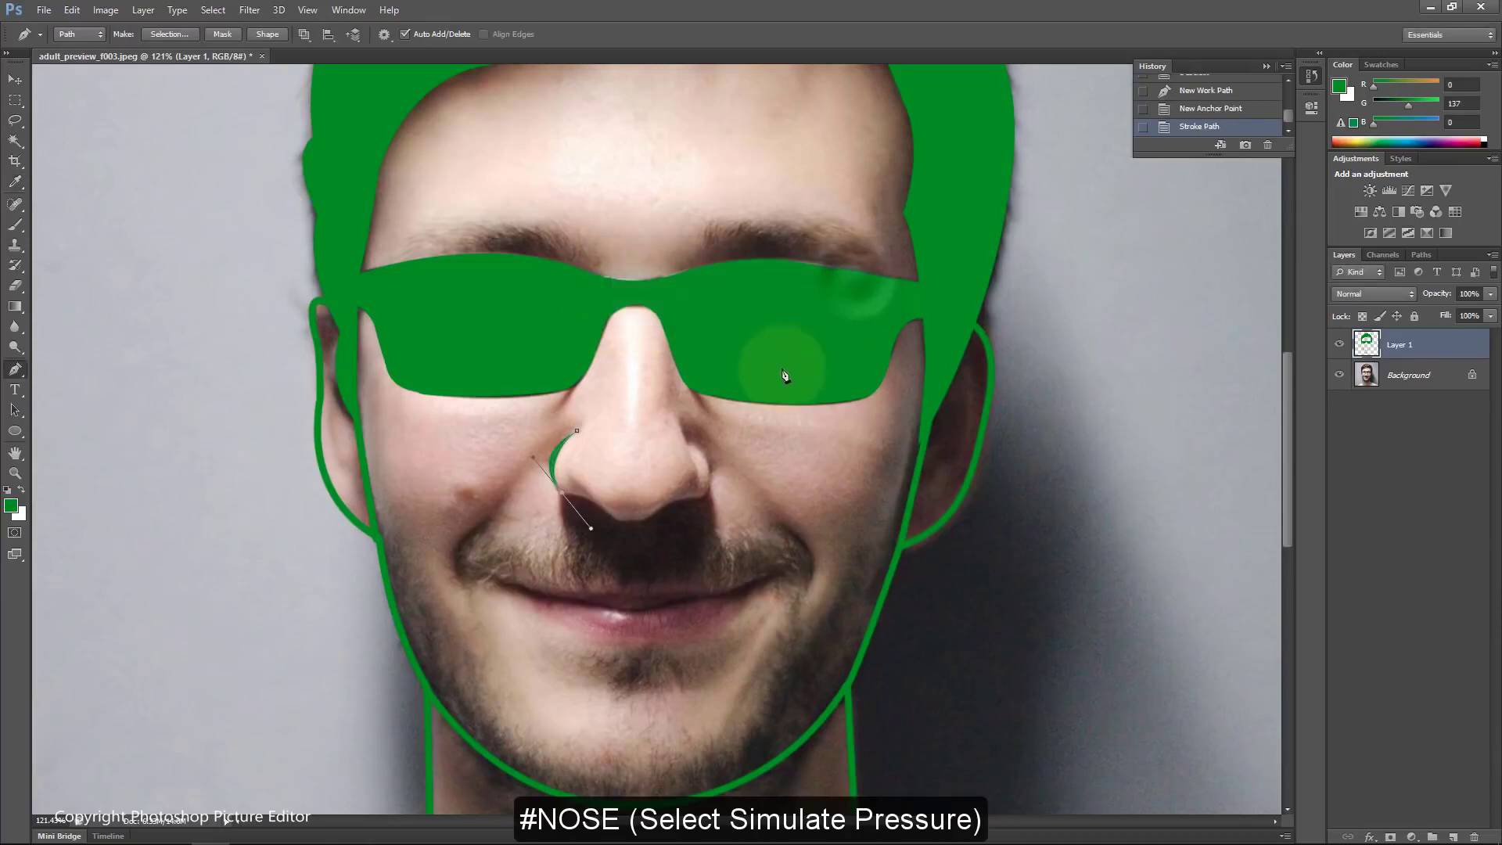
{"action": "right_click", "coordinate": [581, 448]}
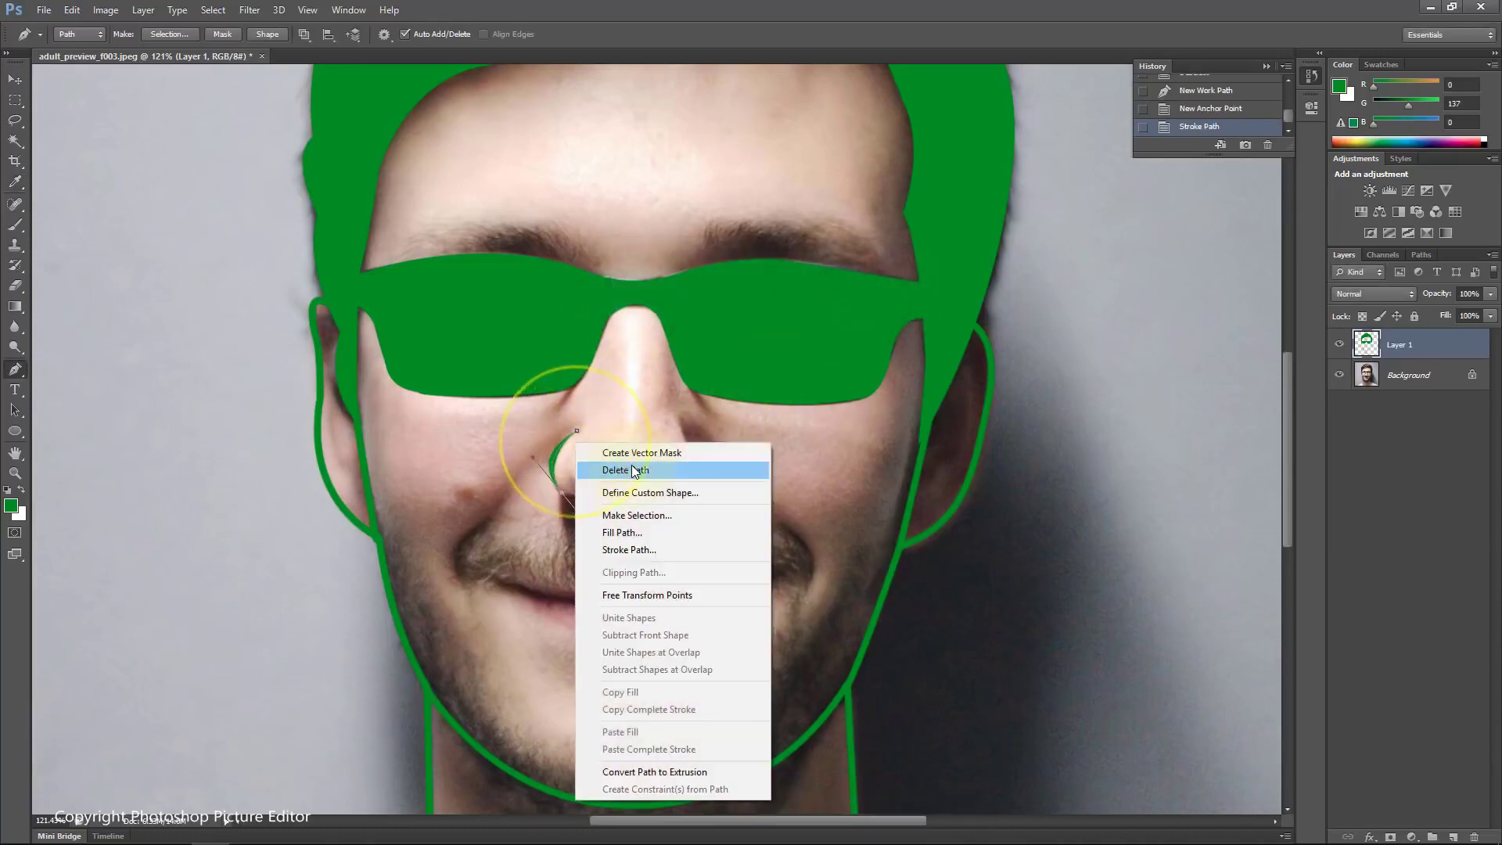
{"action": "left_click", "coordinate": [615, 467]}
Step: Draw and brush-stroke curved paths along the right nostril and the underside of the nose, deleting each path once stroked
{"action": "left_click", "coordinate": [690, 442]}
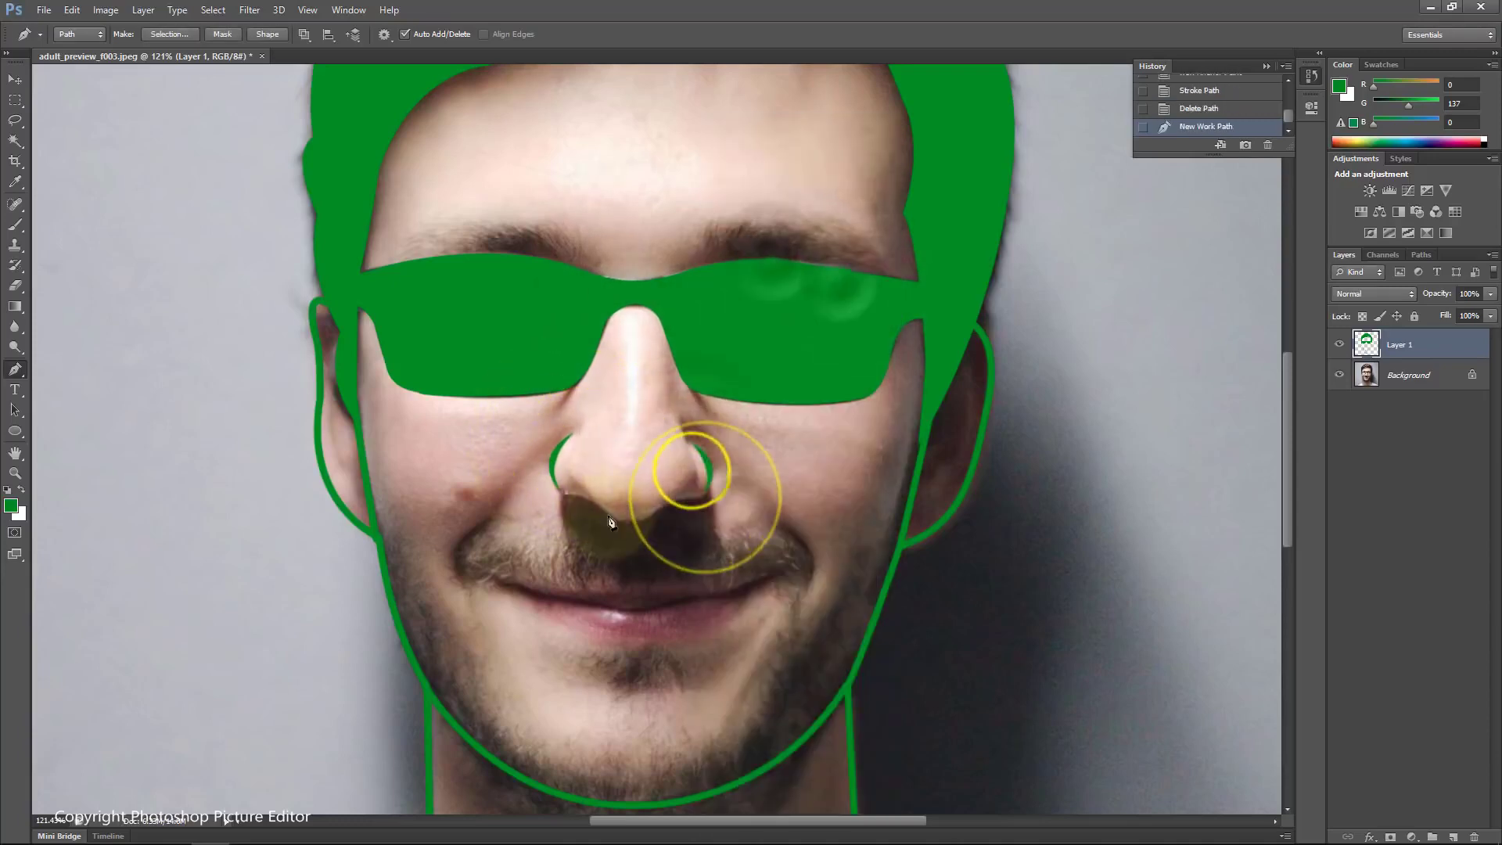
{"action": "left_click", "coordinate": [696, 498]}
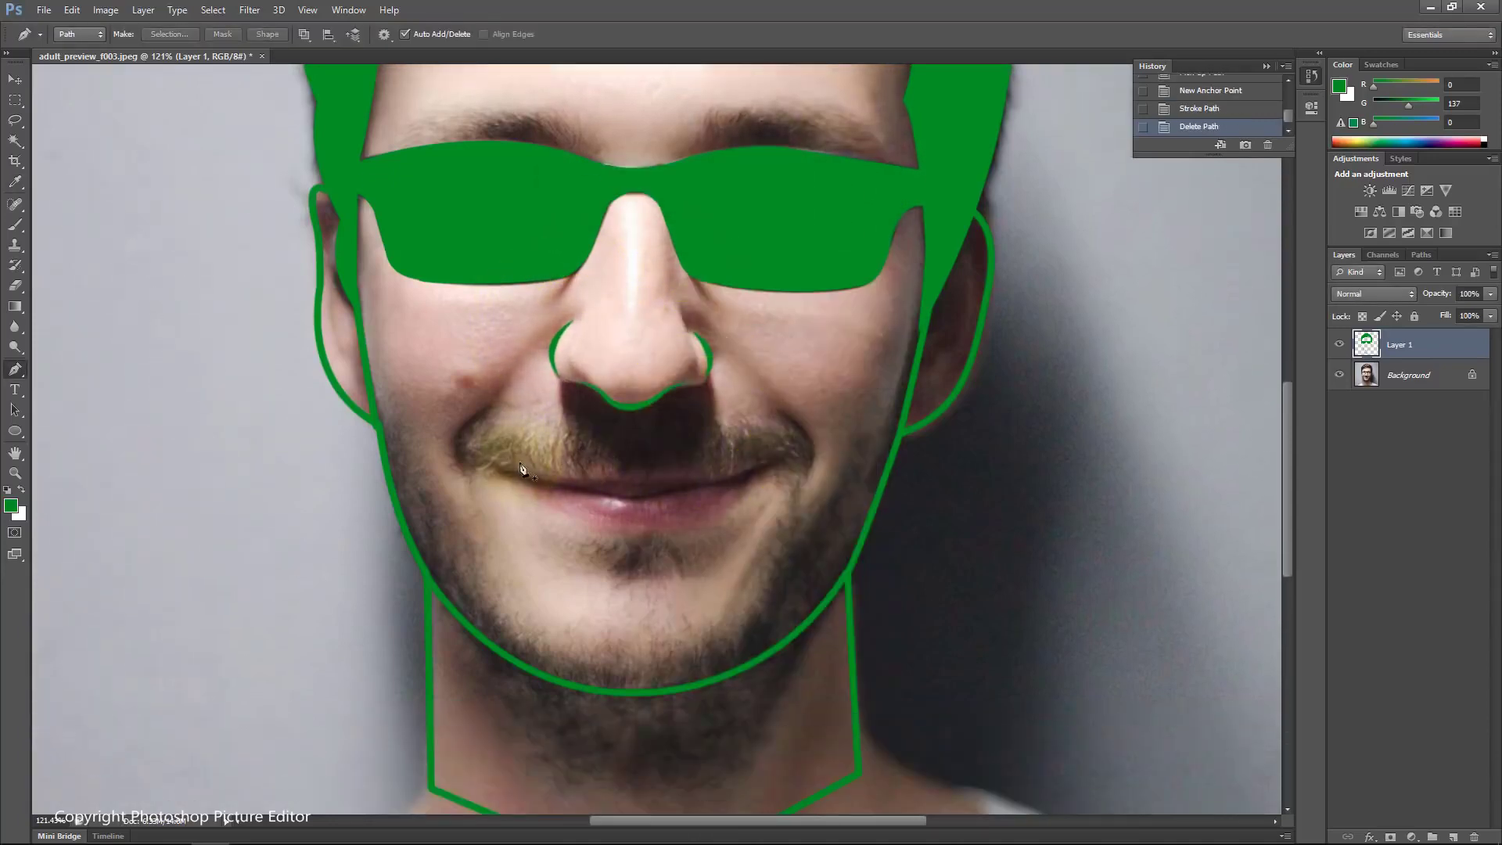
Step: Draw a curved smile crease beside the left mouth corner, stroke it with the Brush, and delete the path
{"action": "left_click", "coordinate": [483, 412]}
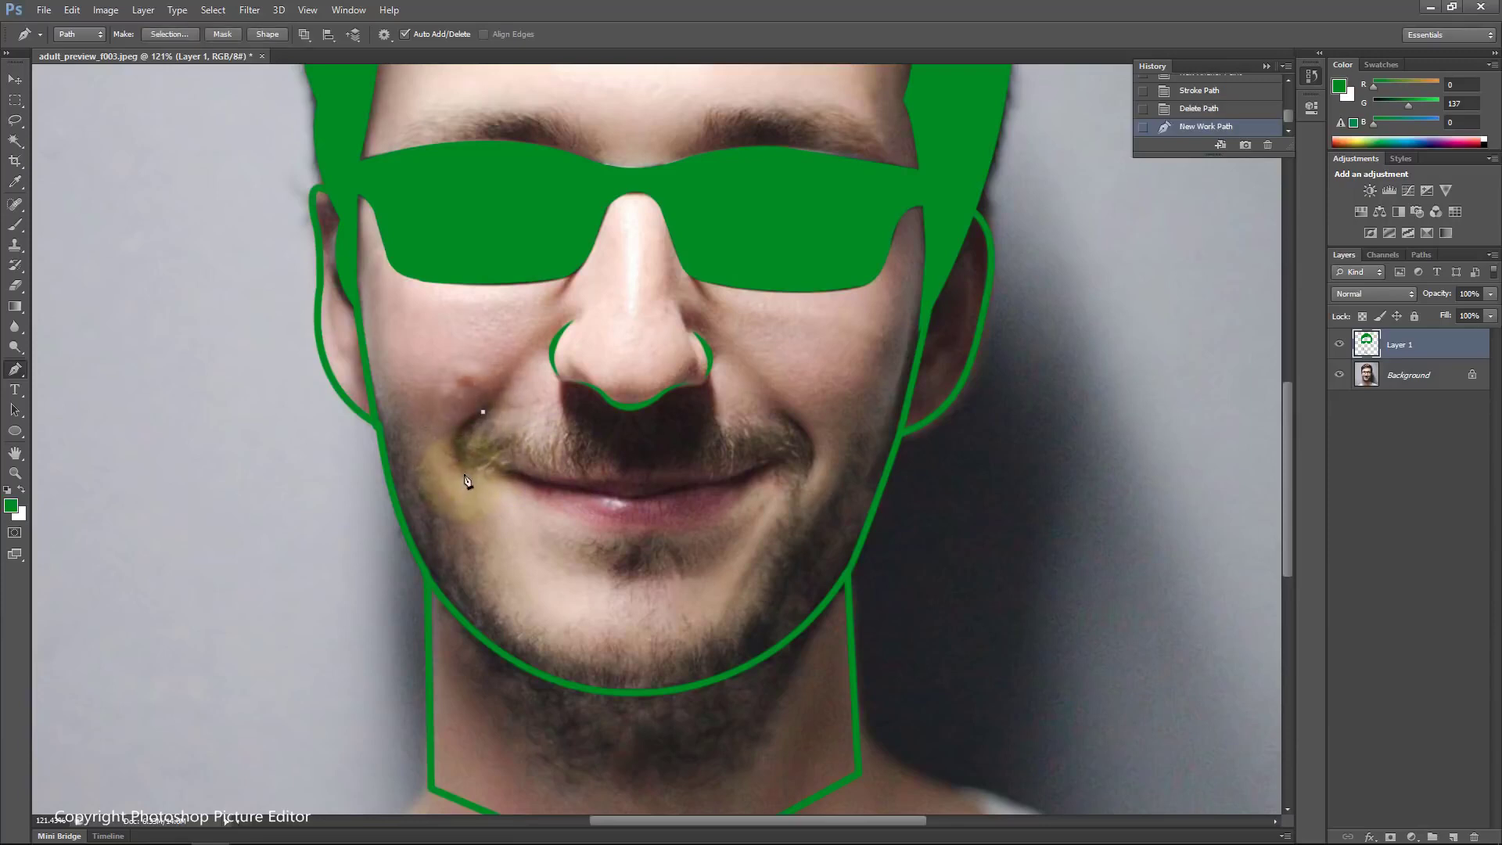
{"action": "mouse_move", "coordinate": [464, 474]}
{"action": "left_mouse_down"}
{"action": "mouse_move", "coordinate": [487, 529]}
{"action": "mouse_move", "coordinate": [486, 516]}
{"action": "left_mouse_up"}
{"action": "right_click", "coordinate": [470, 469]}
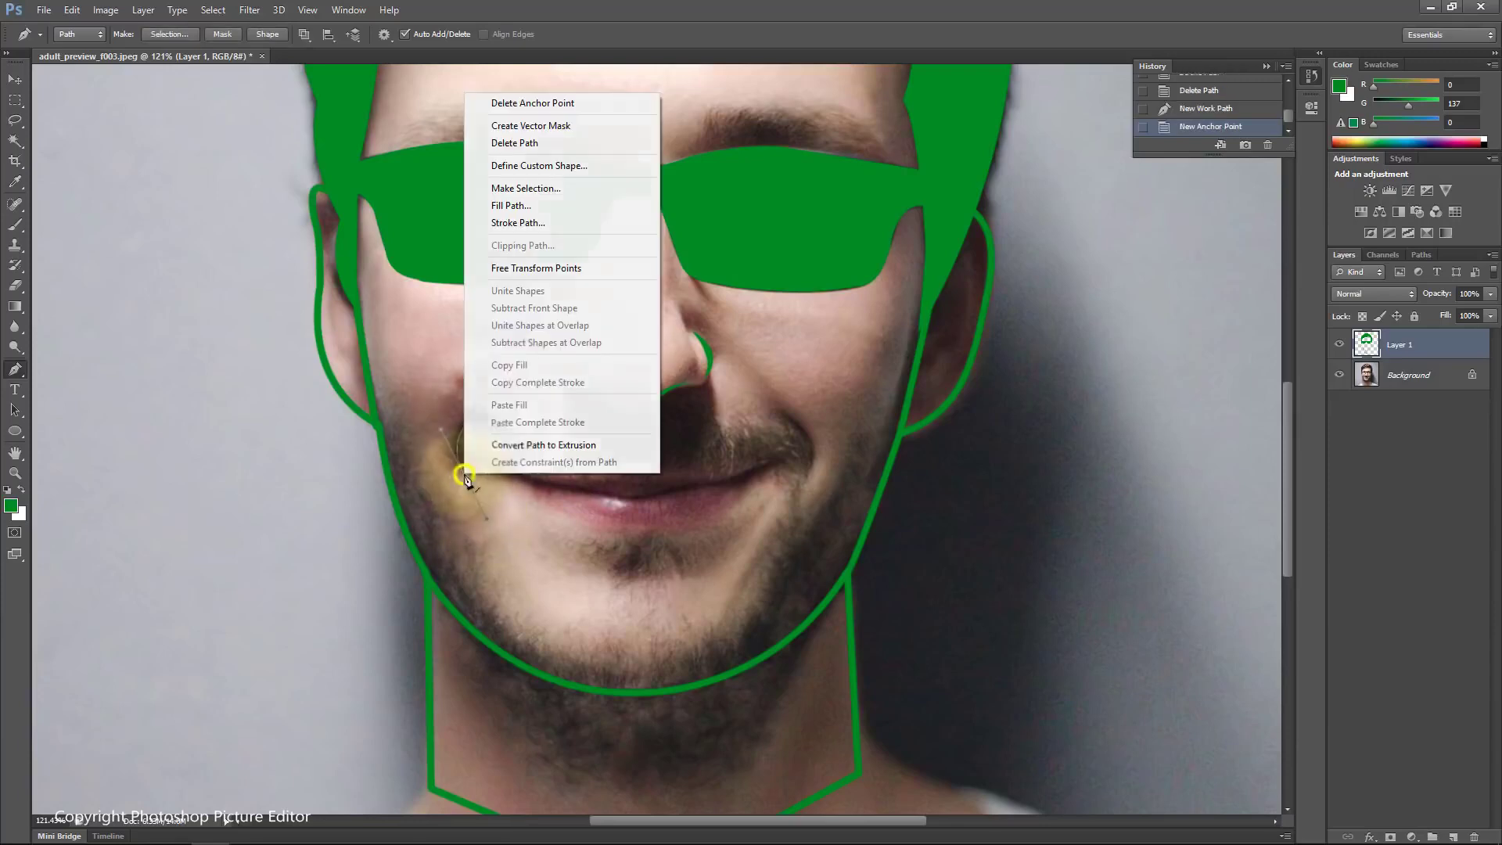
{"action": "left_click", "coordinate": [518, 225]}
{"action": "left_click", "coordinate": [844, 271]}
{"action": "right_click", "coordinate": [478, 448]}
{"action": "left_click", "coordinate": [516, 480]}
Step: Draw a matching smile crease beside the right mouth corner, stroke it with the Brush, and delete the path
{"action": "left_click", "coordinate": [779, 410]}
{"action": "left_click_drag", "start_coordinate": [807, 474], "coordinate": [781, 518]}
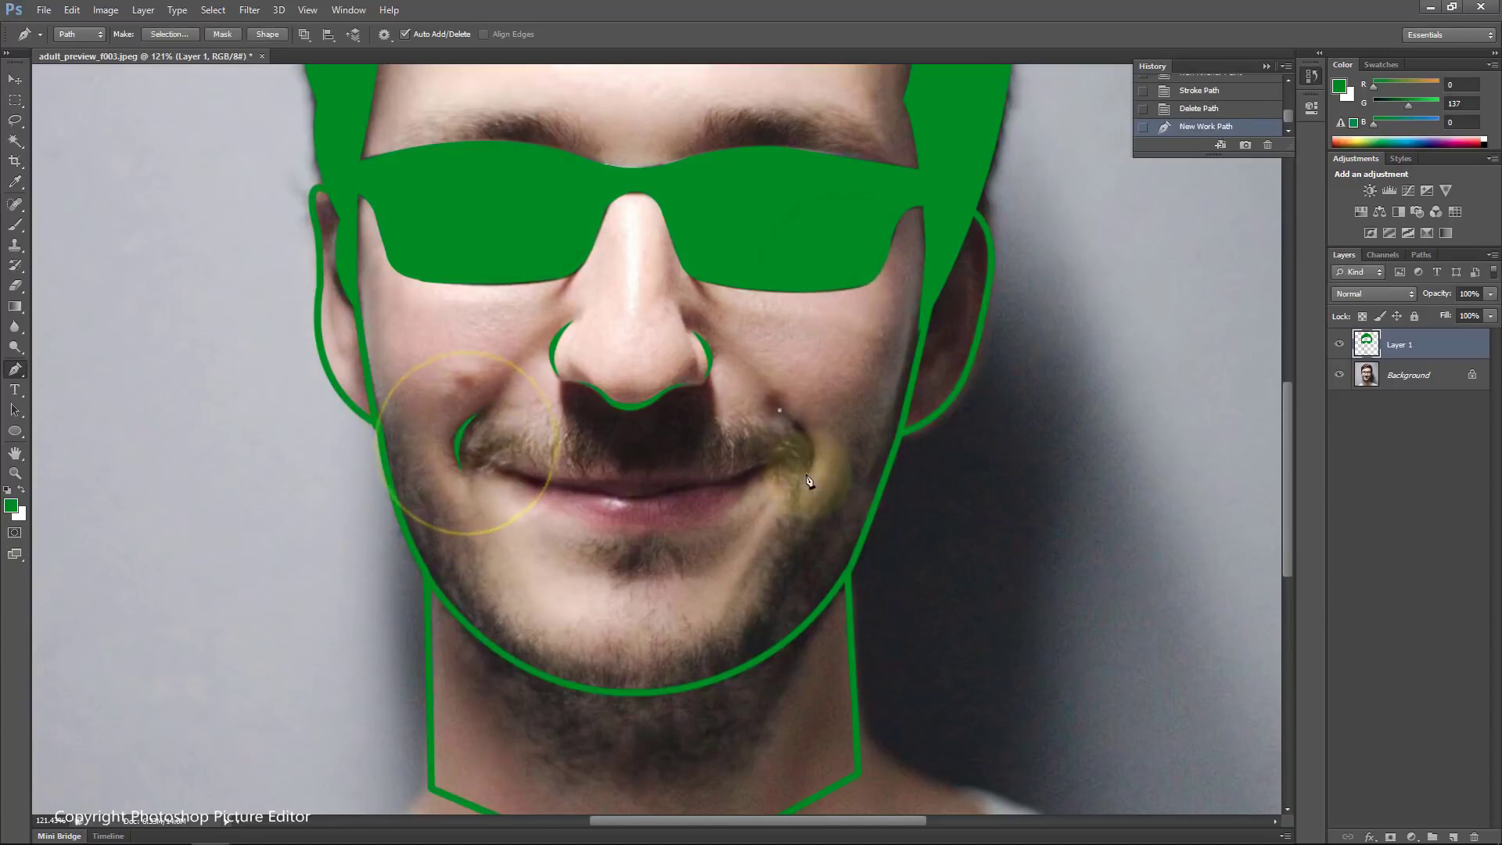
{"action": "right_click", "coordinate": [806, 474]}
{"action": "left_click", "coordinate": [890, 228]}
{"action": "left_click", "coordinate": [856, 279]}
{"action": "right_click", "coordinate": [748, 359]}
{"action": "left_click", "coordinate": [790, 388]}
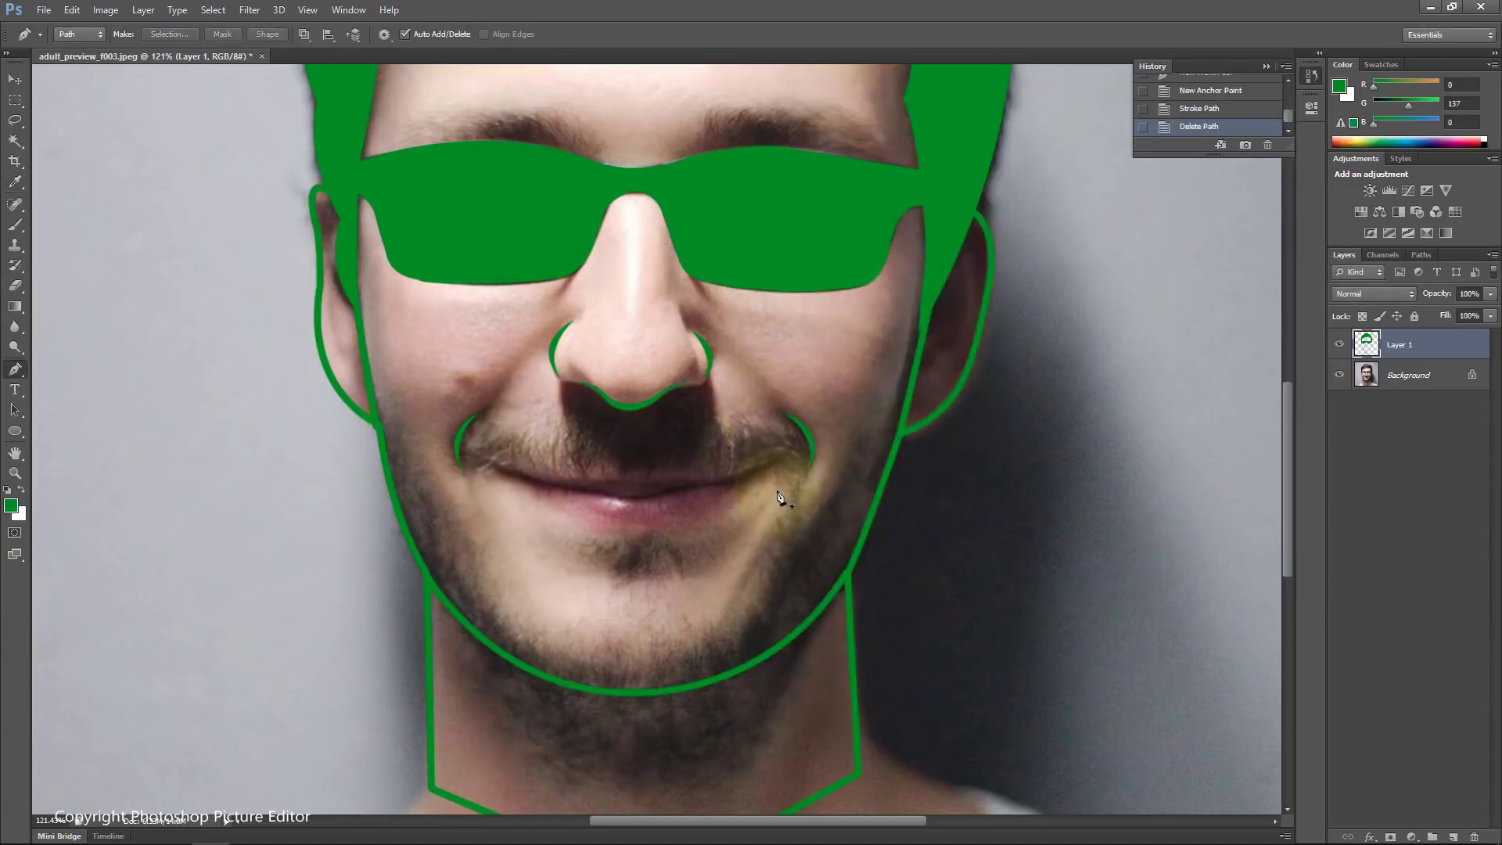
Step: Trace a Pen path along the upper edge of the upper lip from the left mouth corner to the right one
{"action": "scroll", "coordinate": [782, 496], "scroll_direction": "down", "scroll_amount": 2}
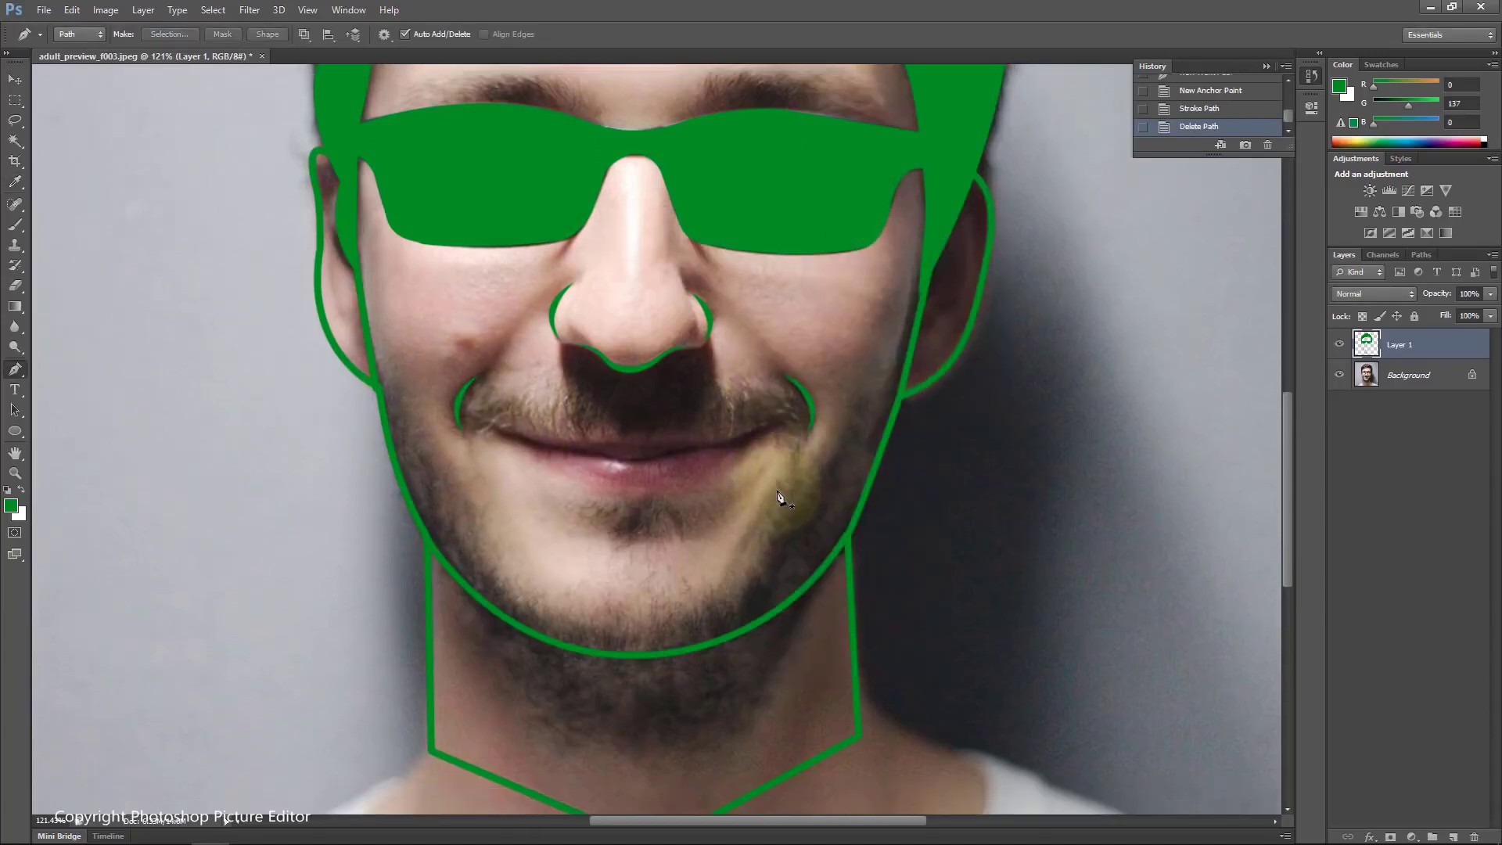
{"action": "left_click", "coordinate": [493, 425]}
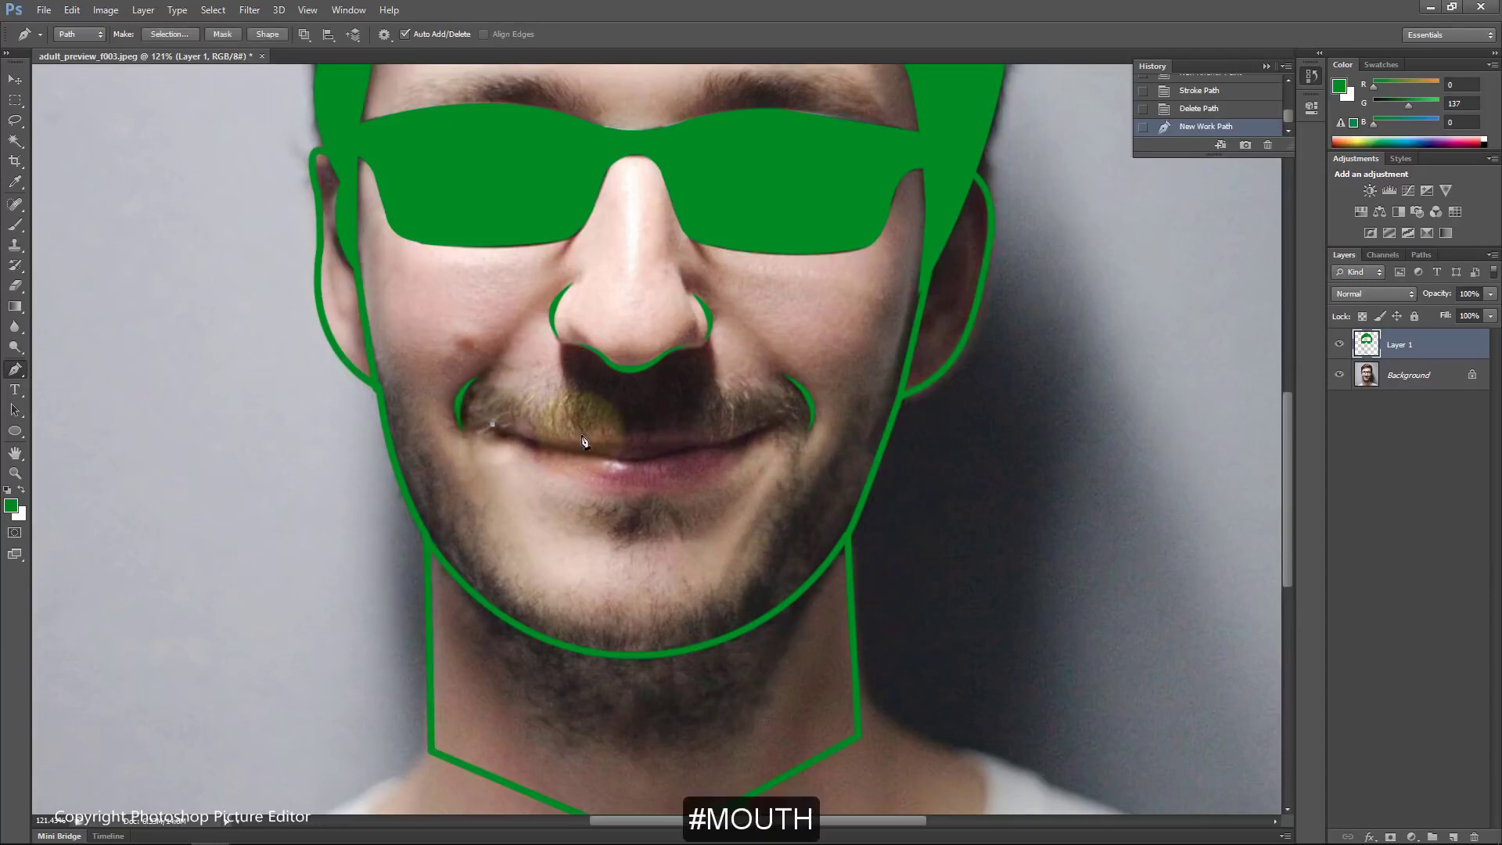
{"action": "left_click_drag", "start_coordinate": [581, 436], "coordinate": [643, 442]}
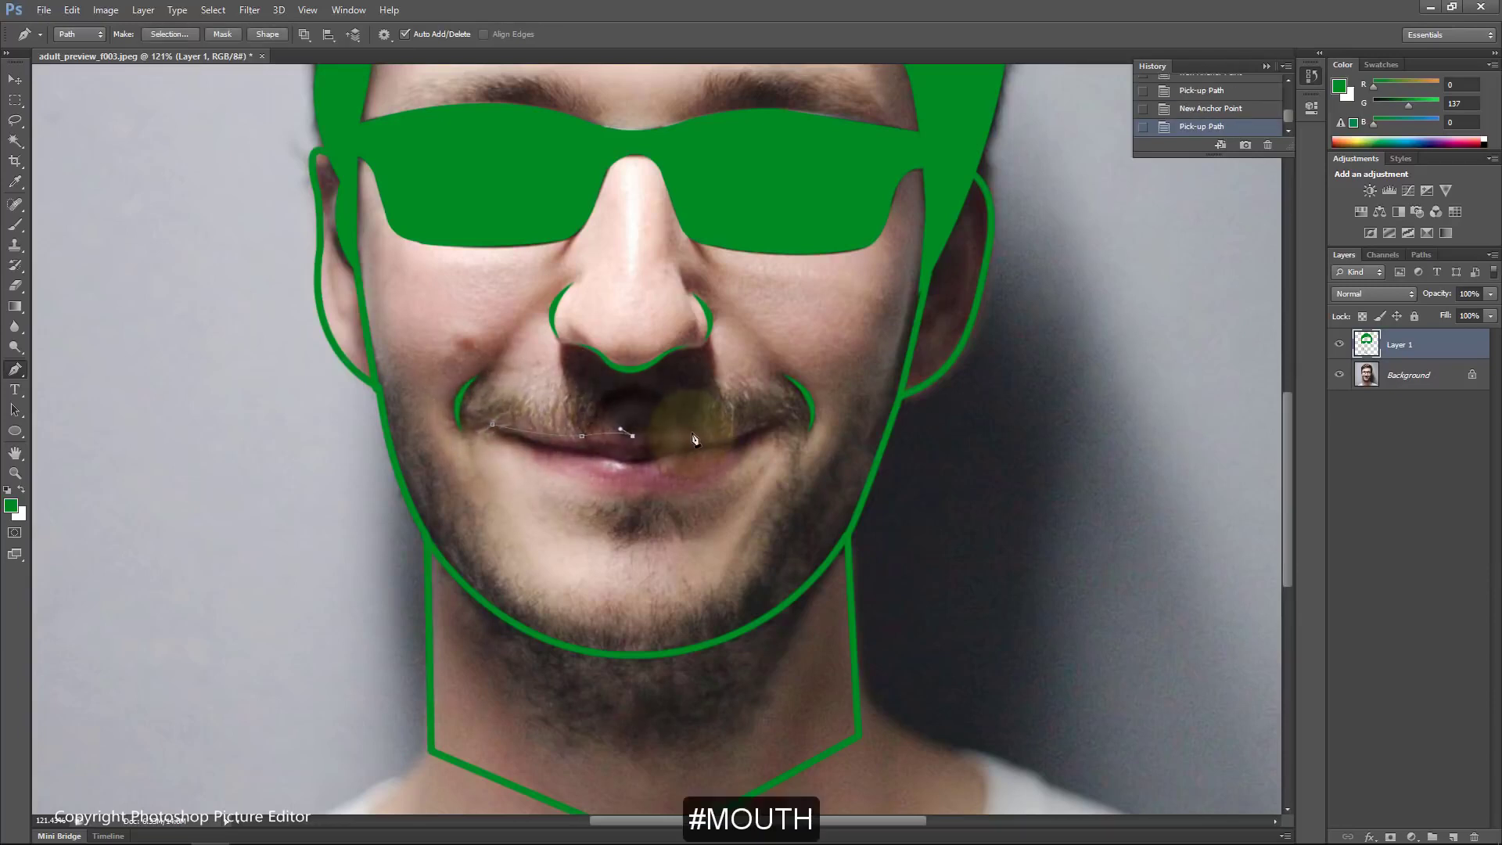
{"action": "left_click_drag", "start_coordinate": [692, 432], "coordinate": [795, 416]}
{"action": "key", "text": "ctrl+z"}
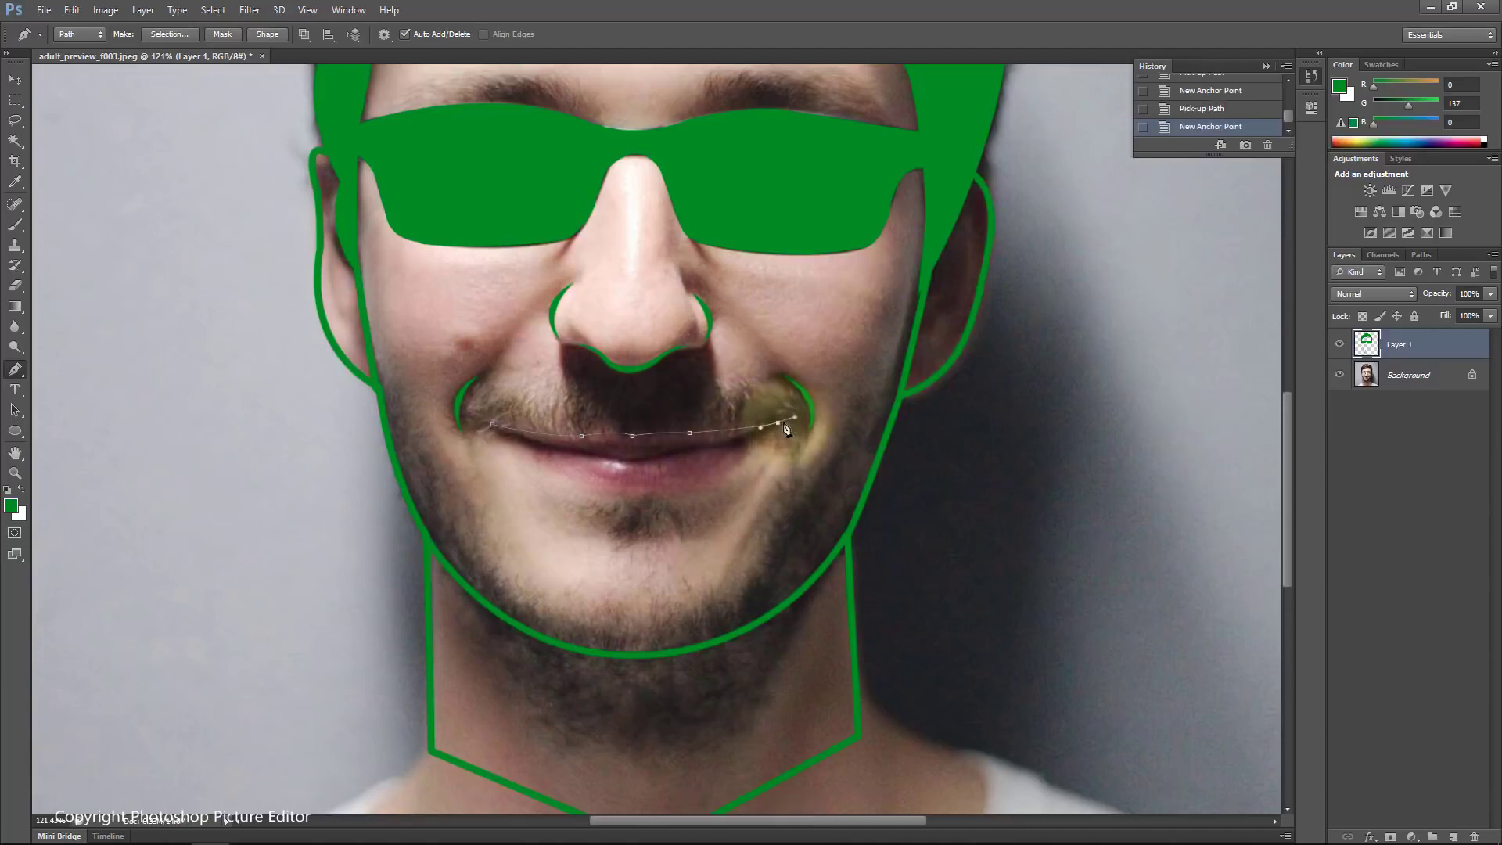
{"action": "left_click", "coordinate": [778, 422], "text": "alt"}
Step: Close the upper lip path along its lower edge, convert it to a selection, and fill it with the green foreground color
{"action": "left_click_drag", "start_coordinate": [631, 458], "coordinate": [590, 454]}
{"action": "left_click_drag", "start_coordinate": [492, 423], "coordinate": [447, 396]}
{"action": "key", "text": "ctrl+Return"}
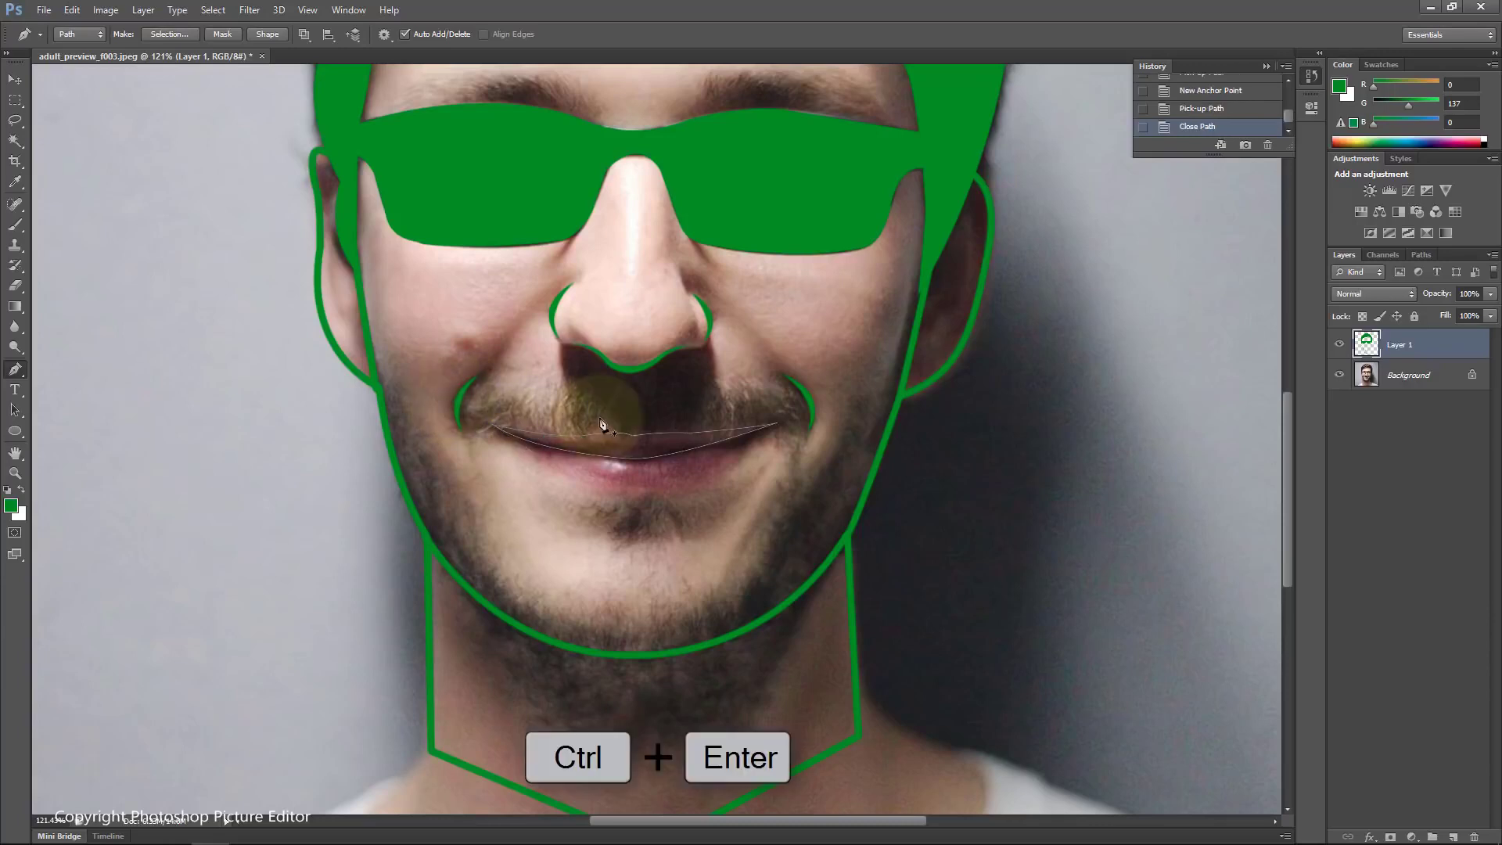
{"action": "key", "text": "alt+Delete"}
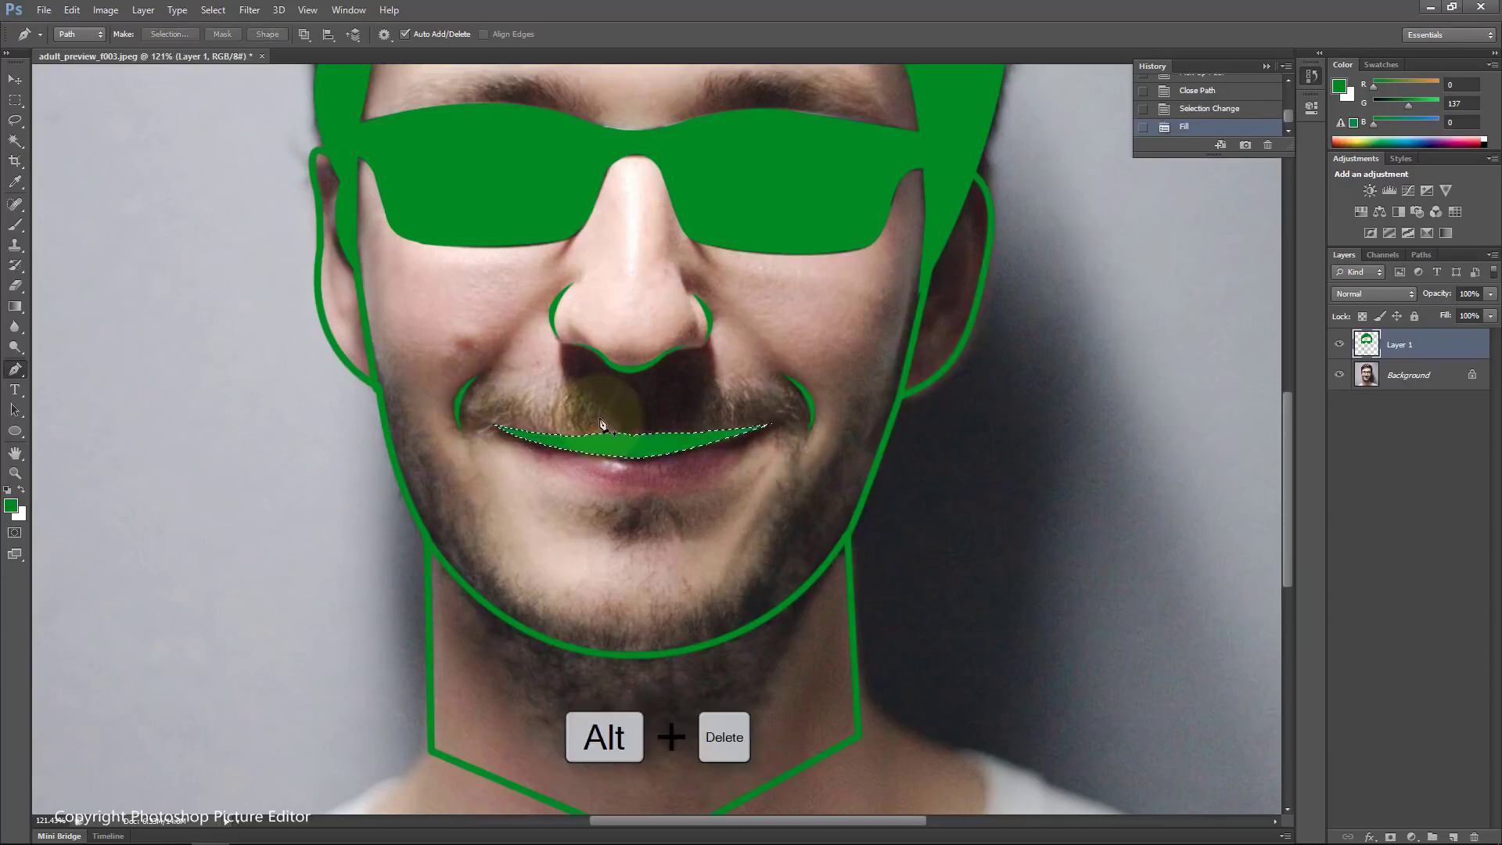
Step: Trace a closed path around the lower lip, convert it to a selection, fill it with green, and deselect
{"action": "left_click_drag", "start_coordinate": [638, 487], "coordinate": [687, 485]}
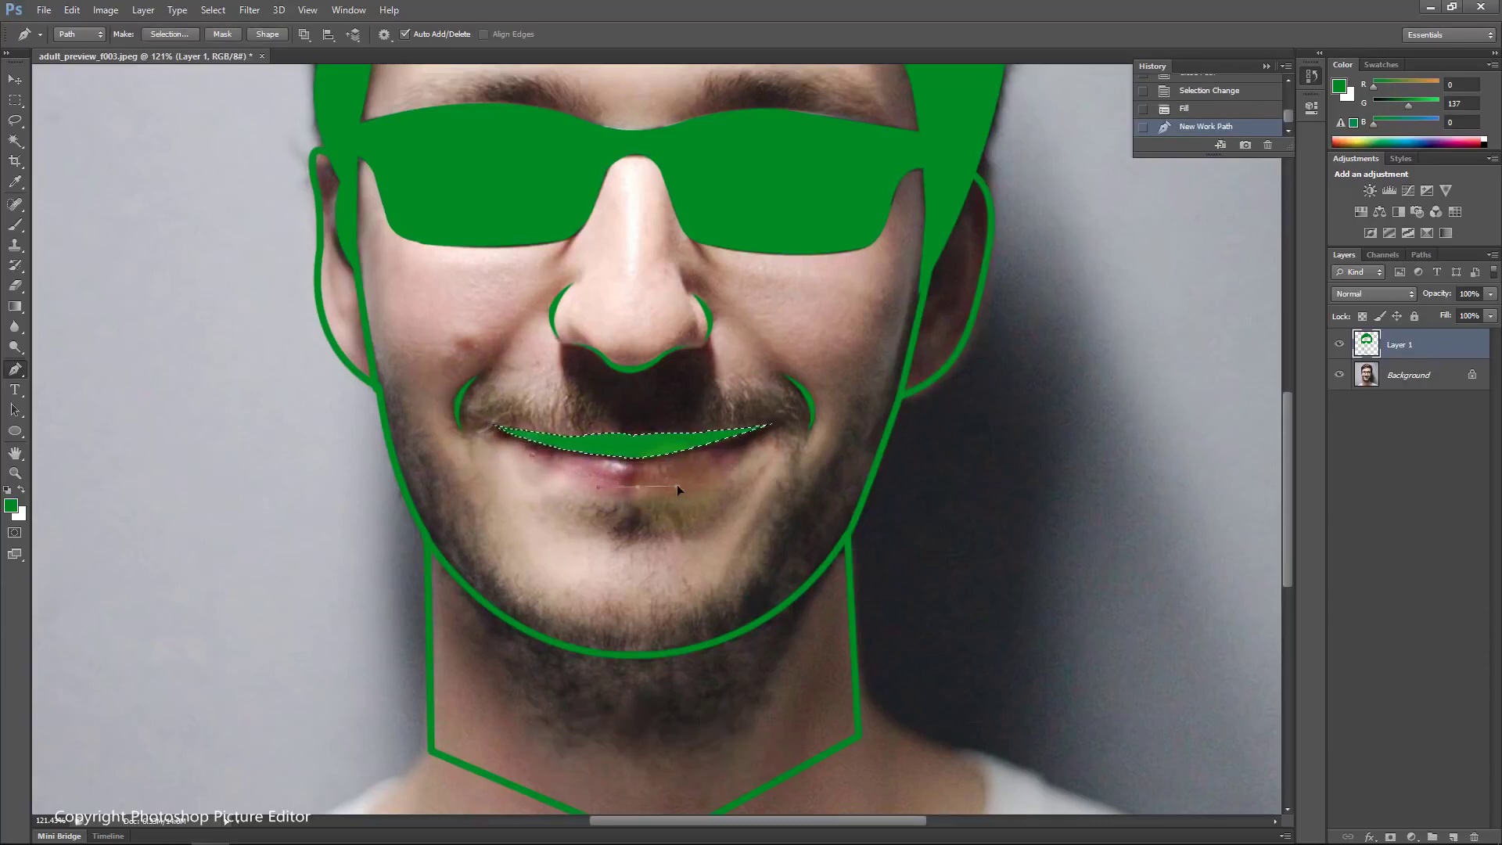
{"action": "left_click_drag", "start_coordinate": [757, 442], "coordinate": [792, 415]}
{"action": "left_click", "coordinate": [638, 487]}
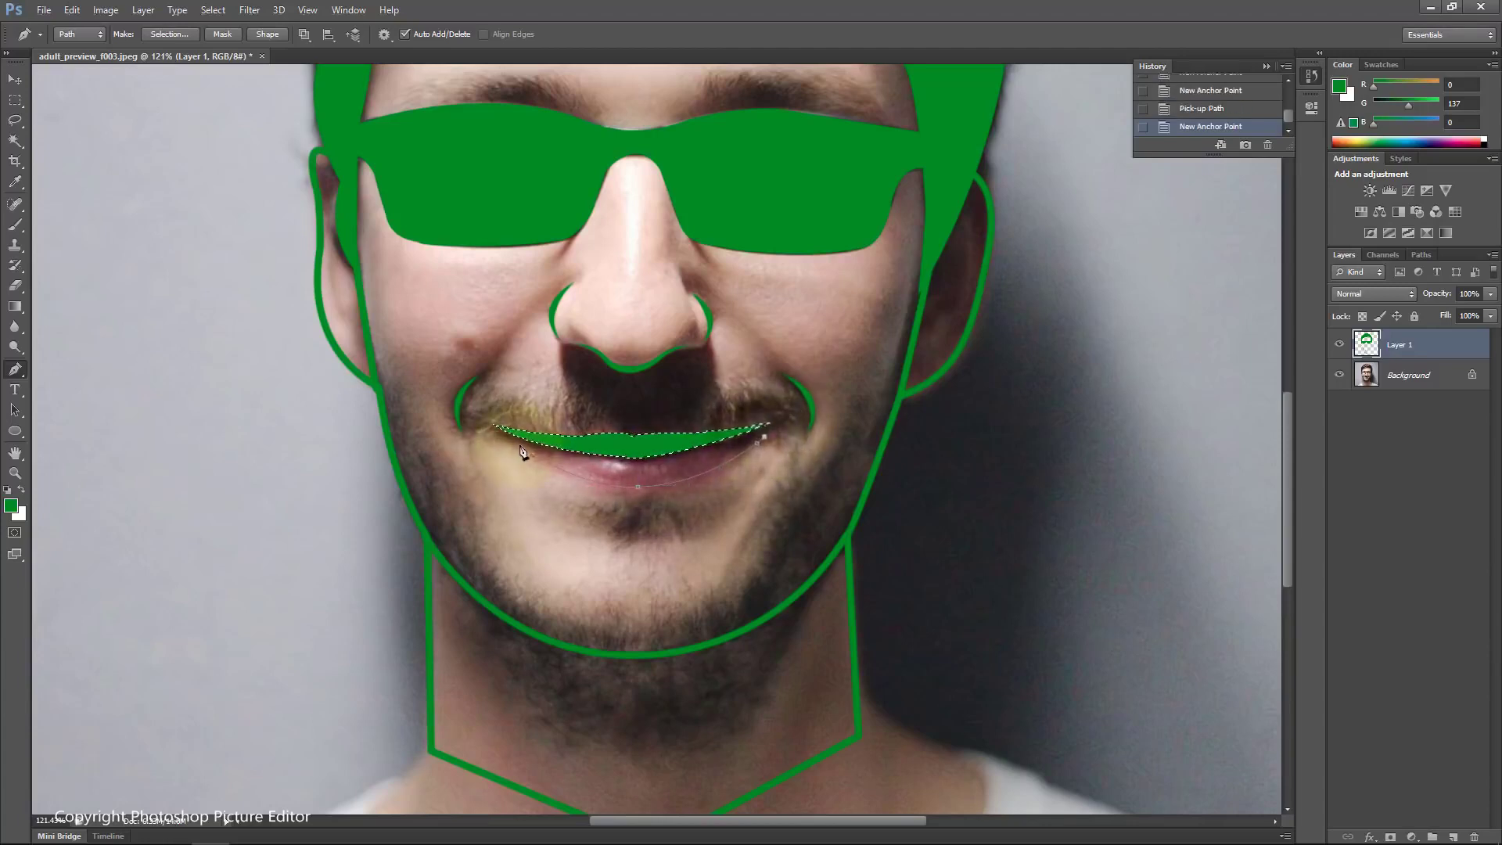
{"action": "left_click_drag", "start_coordinate": [520, 446], "coordinate": [397, 400]}
{"action": "left_click", "coordinate": [521, 443]}
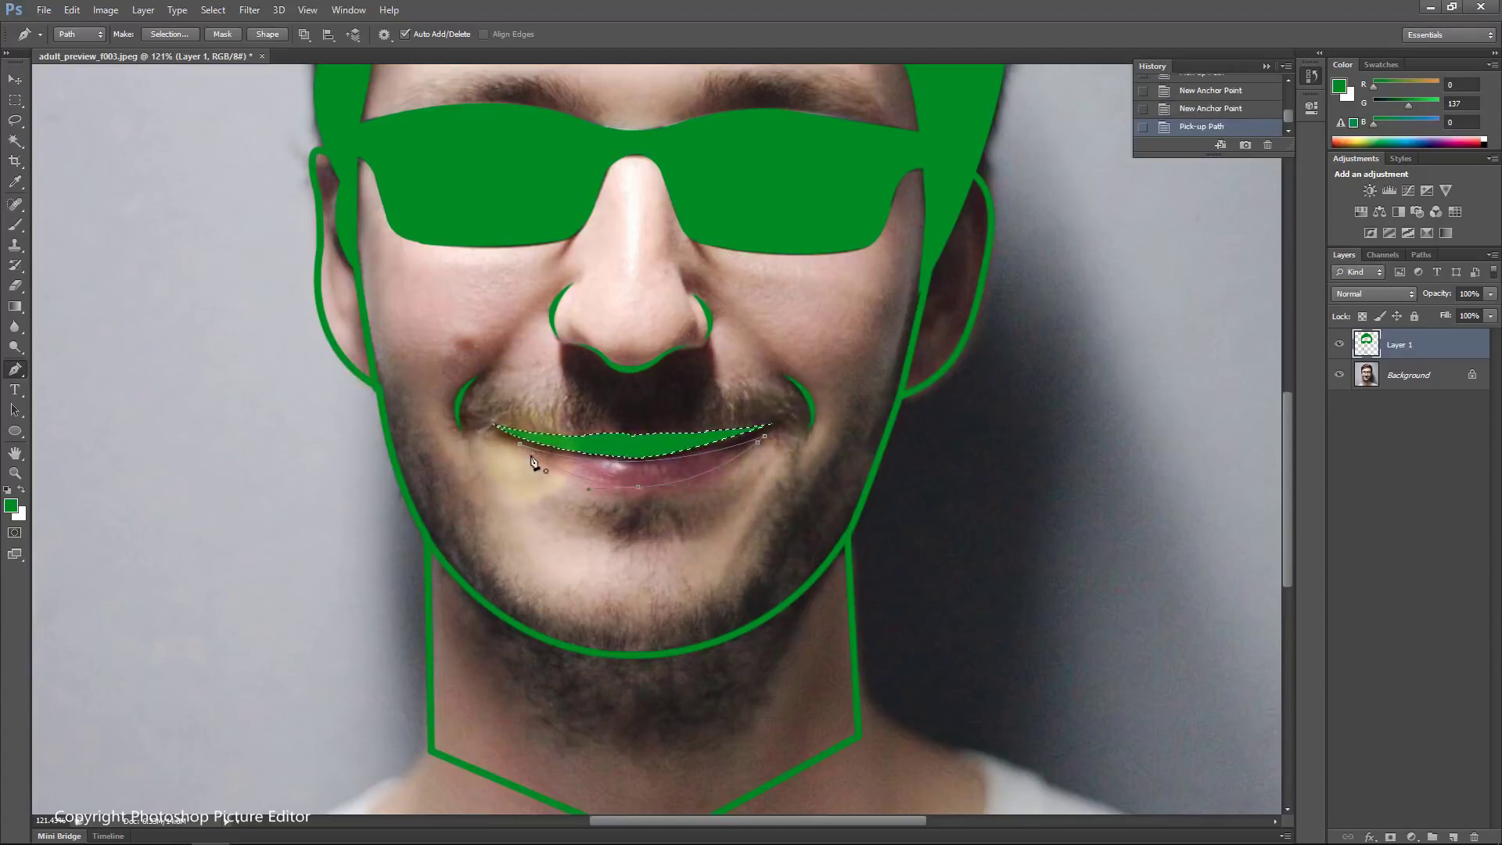
{"action": "key", "text": "ctrl+Return"}
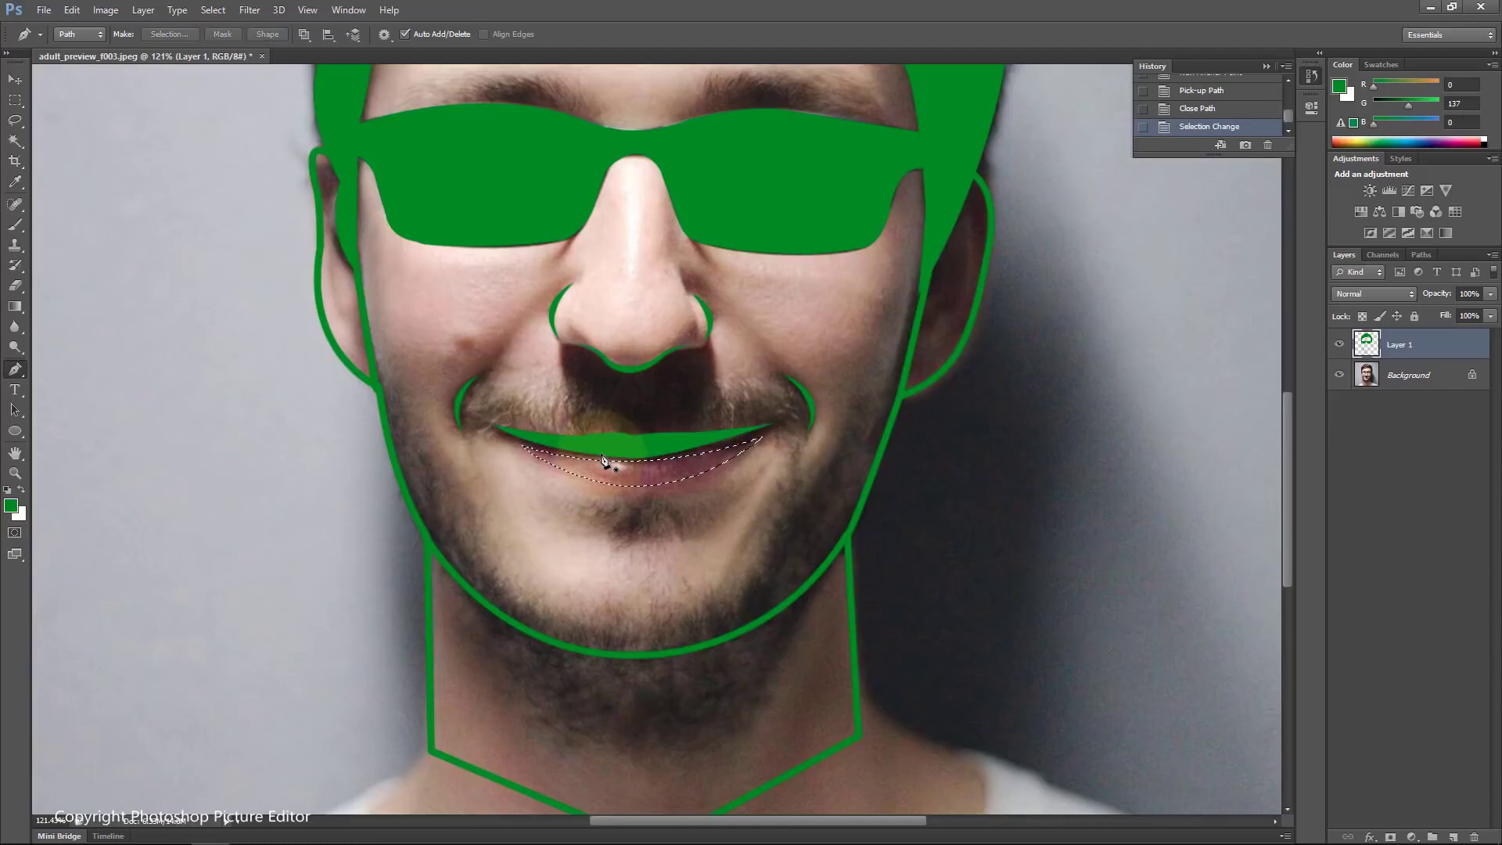
{"action": "key", "text": "alt+BackSpace"}
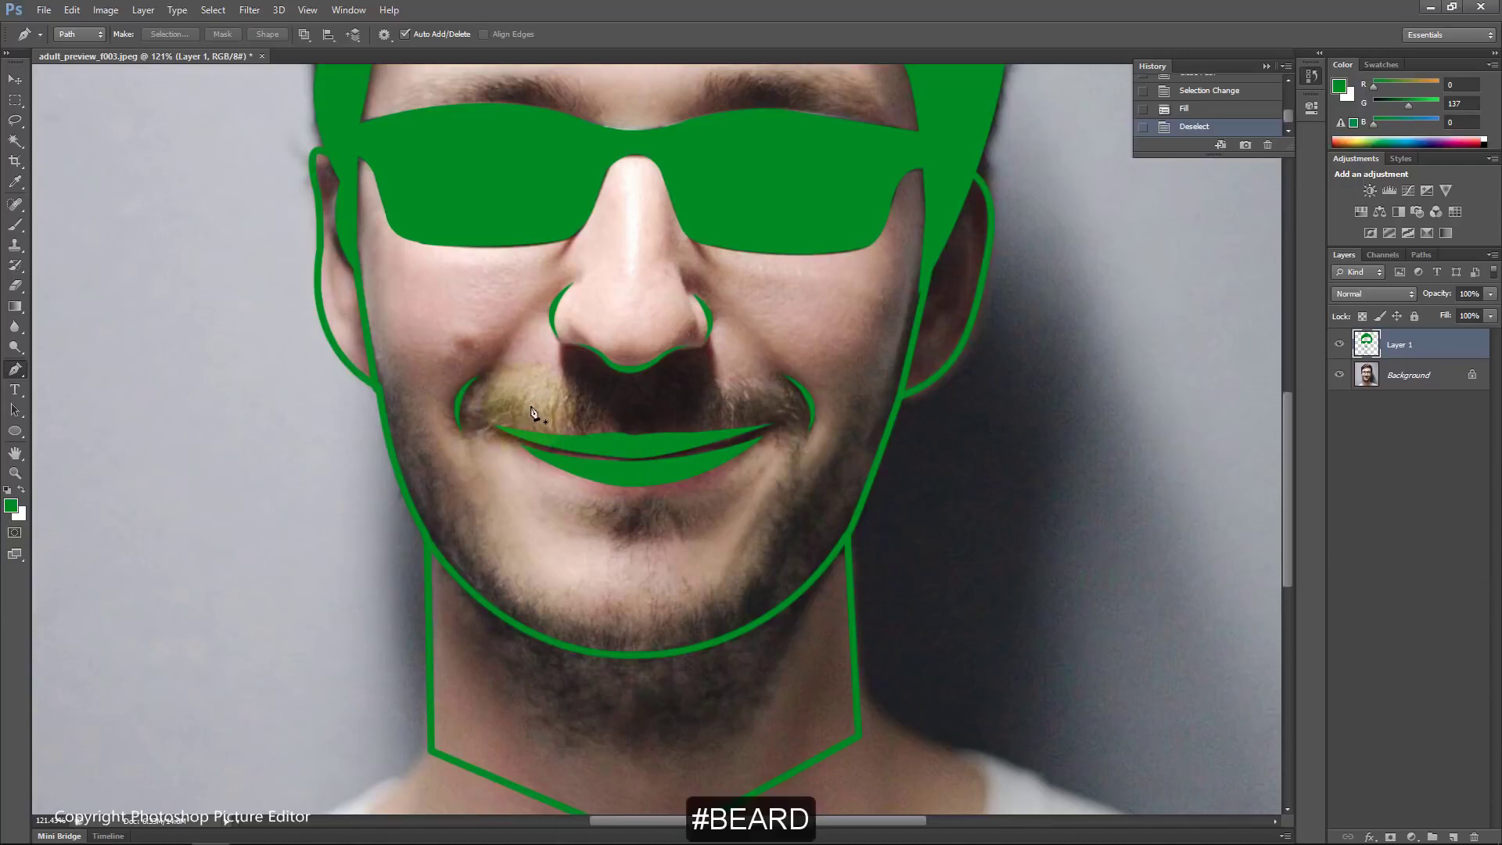
Step: Start the beard path at the mustache's left end and trace its jagged upper edge to the right end
{"action": "left_click", "coordinate": [478, 408]}
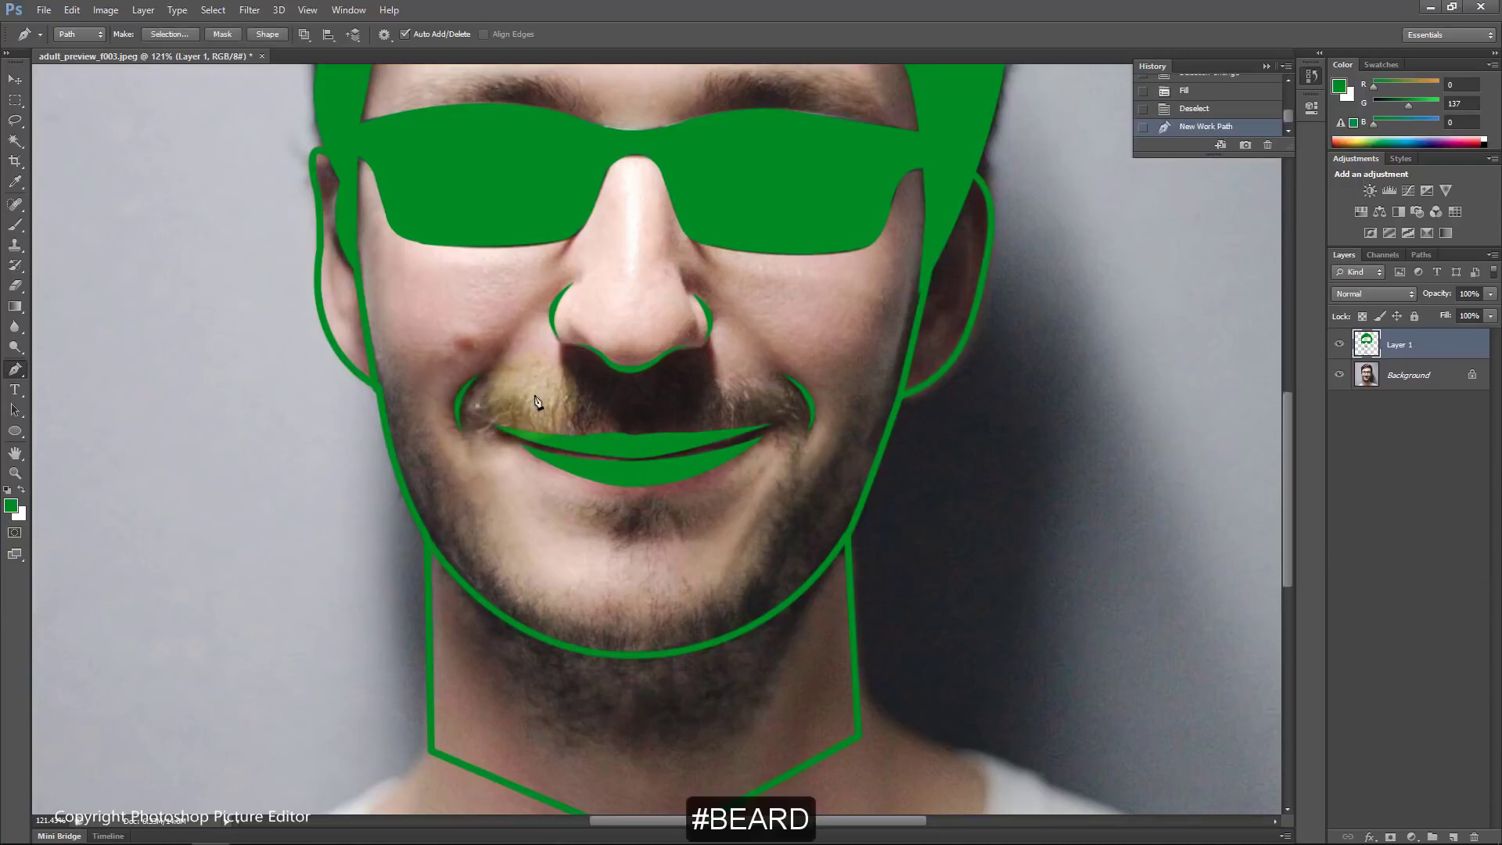
{"action": "left_click_drag", "start_coordinate": [539, 389], "coordinate": [538, 401]}
{"action": "left_click", "coordinate": [577, 392]}
{"action": "left_click", "coordinate": [622, 398]}
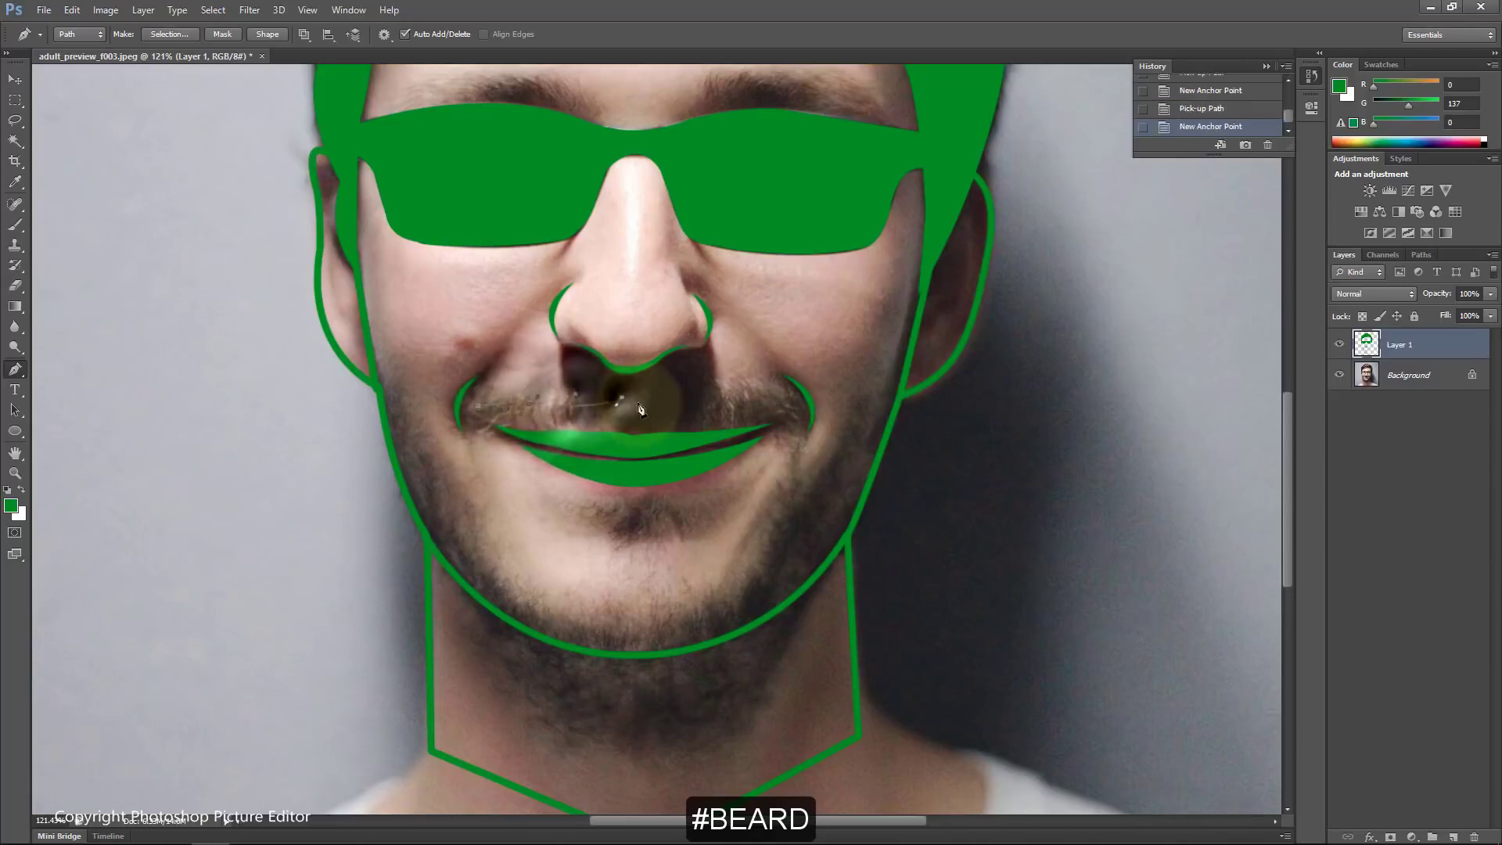
{"action": "left_click", "coordinate": [655, 396]}
{"action": "left_click_drag", "start_coordinate": [696, 392], "coordinate": [699, 404]}
{"action": "left_click", "coordinate": [712, 382]}
{"action": "left_click", "coordinate": [784, 384]}
Step: Continue the beard path past the right mouth corner, up the cheek to the sideburn, and down the outer jaw to the neck
{"action": "left_click_drag", "start_coordinate": [806, 435], "coordinate": [802, 486]}
{"action": "left_click", "coordinate": [843, 443]}
{"action": "left_click", "coordinate": [876, 420]}
{"action": "left_click", "coordinate": [925, 270]}
{"action": "scroll", "coordinate": [925, 266], "scroll_direction": "down", "scroll_amount": 1}
{"action": "left_click", "coordinate": [861, 454]}
{"action": "left_click", "coordinate": [840, 498]}
{"action": "left_click", "coordinate": [778, 606]}
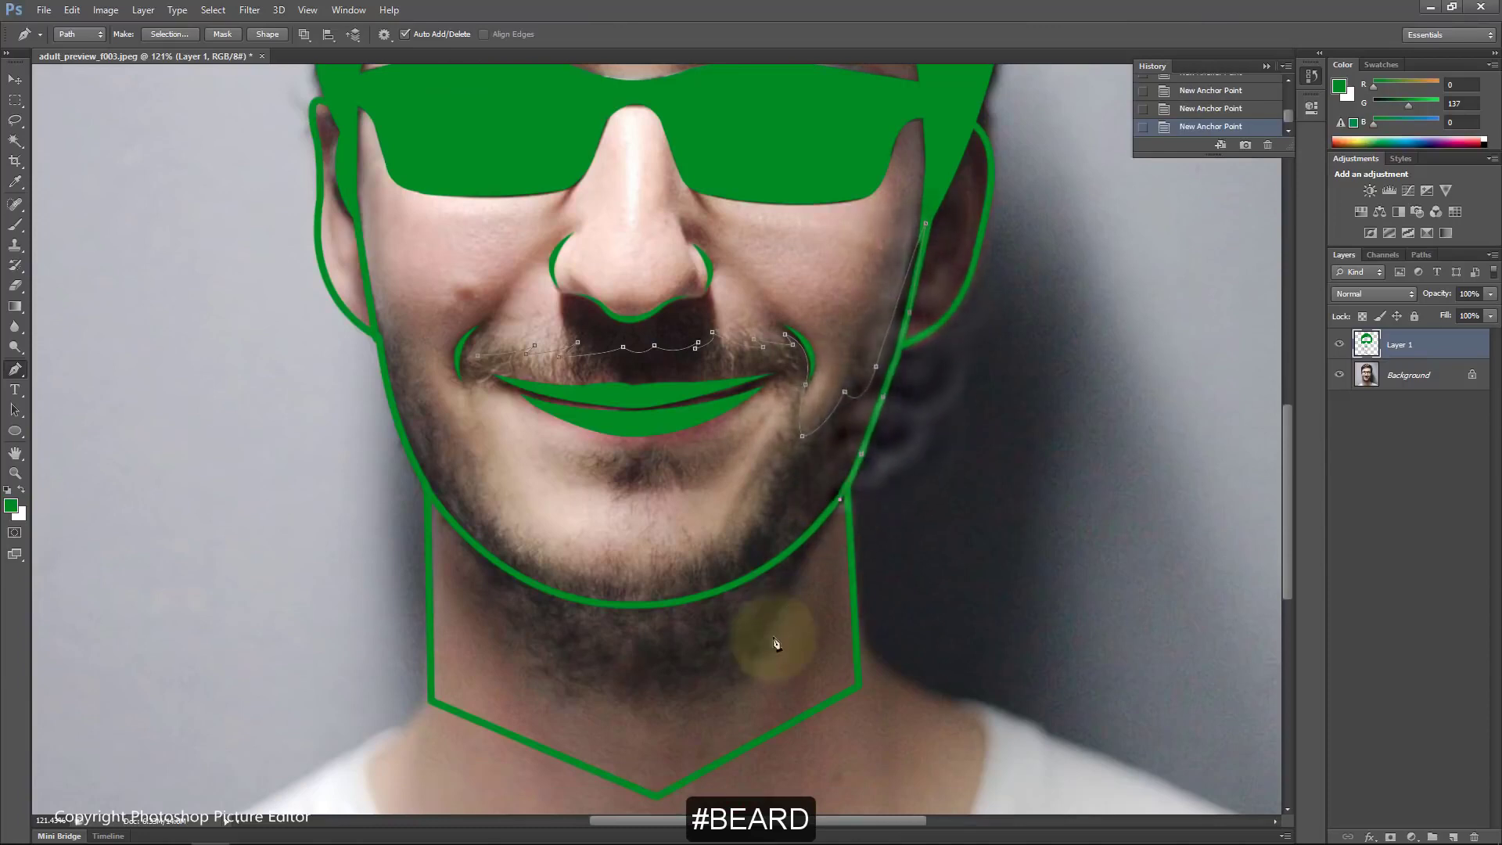
Step: Trace the beard path's jagged lower edge under the chin and up the left jaw to the ear
{"action": "left_click", "coordinate": [767, 649]}
{"action": "left_click_drag", "start_coordinate": [747, 665], "coordinate": [674, 684]}
{"action": "left_click", "coordinate": [636, 709]}
{"action": "left_click", "coordinate": [569, 672]}
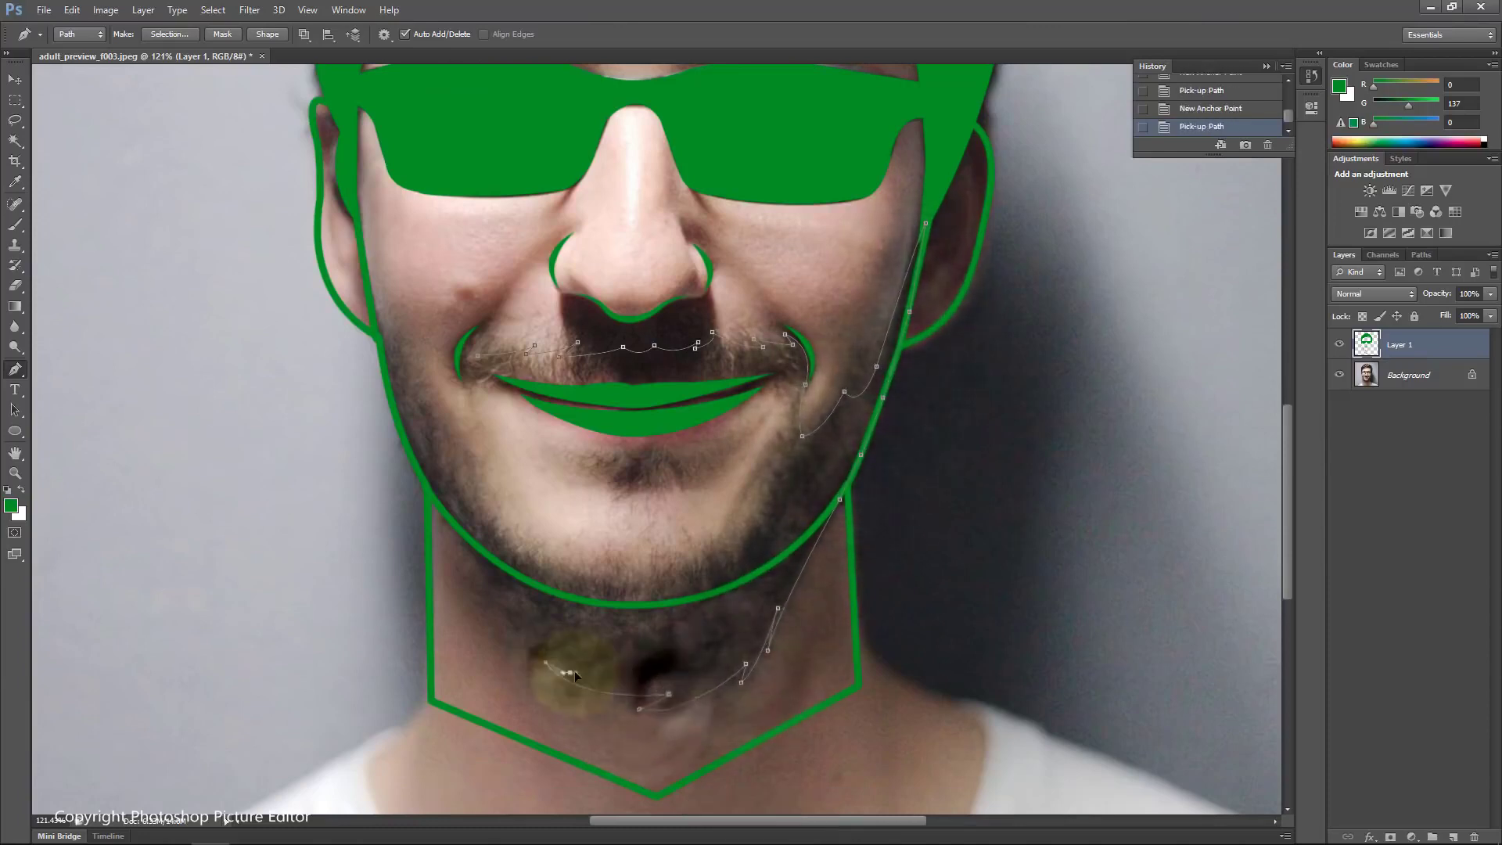
{"action": "left_click", "coordinate": [512, 618]}
{"action": "left_click", "coordinate": [452, 522]}
{"action": "left_click", "coordinate": [394, 404]}
{"action": "left_click", "coordinate": [379, 342]}
Step: Trace the beard's inner edge down the left cheek, across the chin, and up toward the right mouth corner
{"action": "left_click_drag", "start_coordinate": [448, 467], "coordinate": [450, 485]}
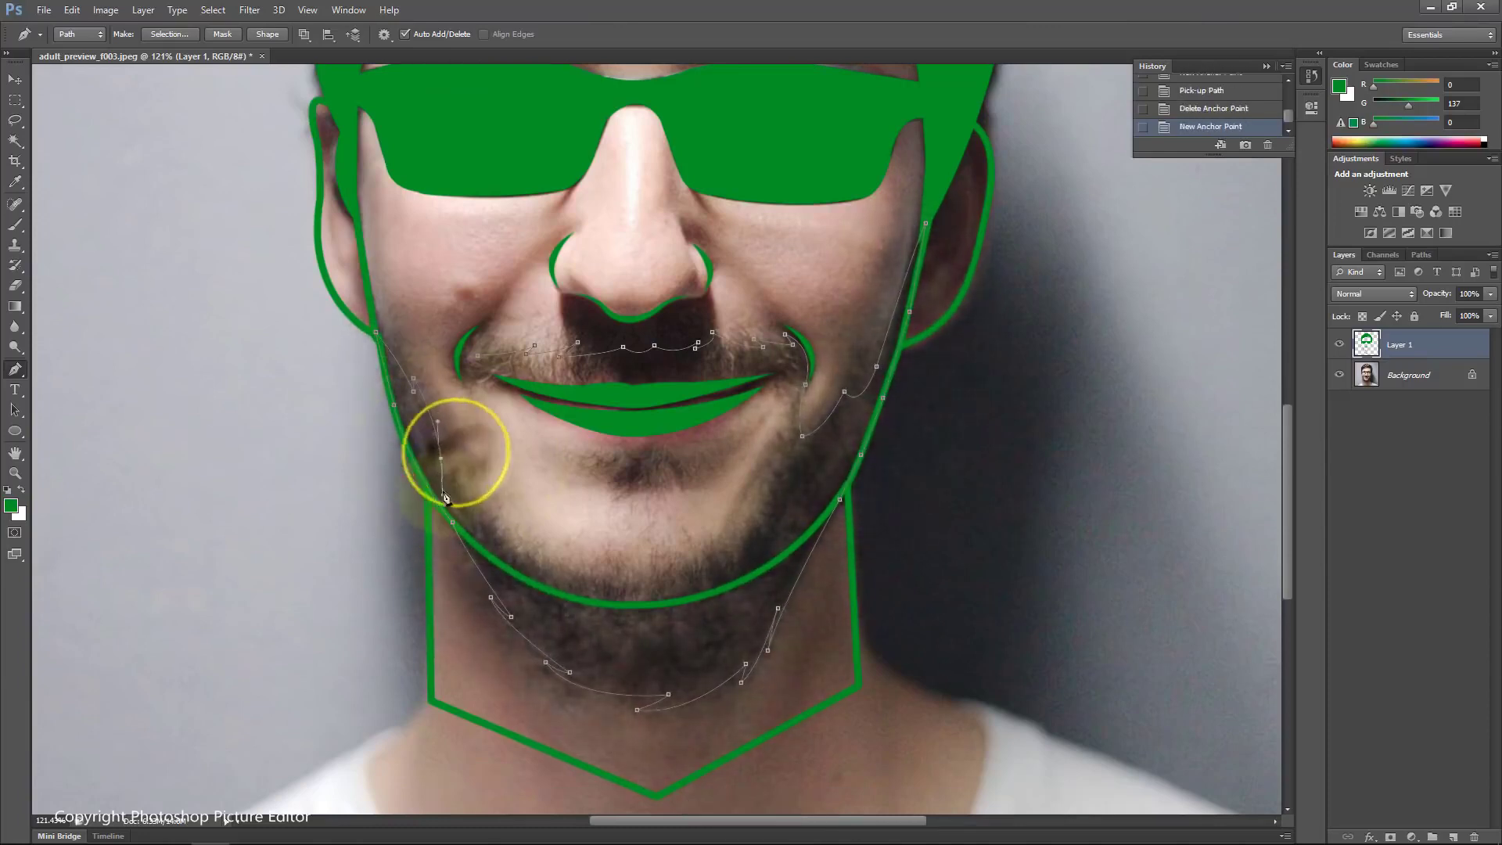
{"action": "left_click_drag", "start_coordinate": [642, 589], "coordinate": [693, 578]}
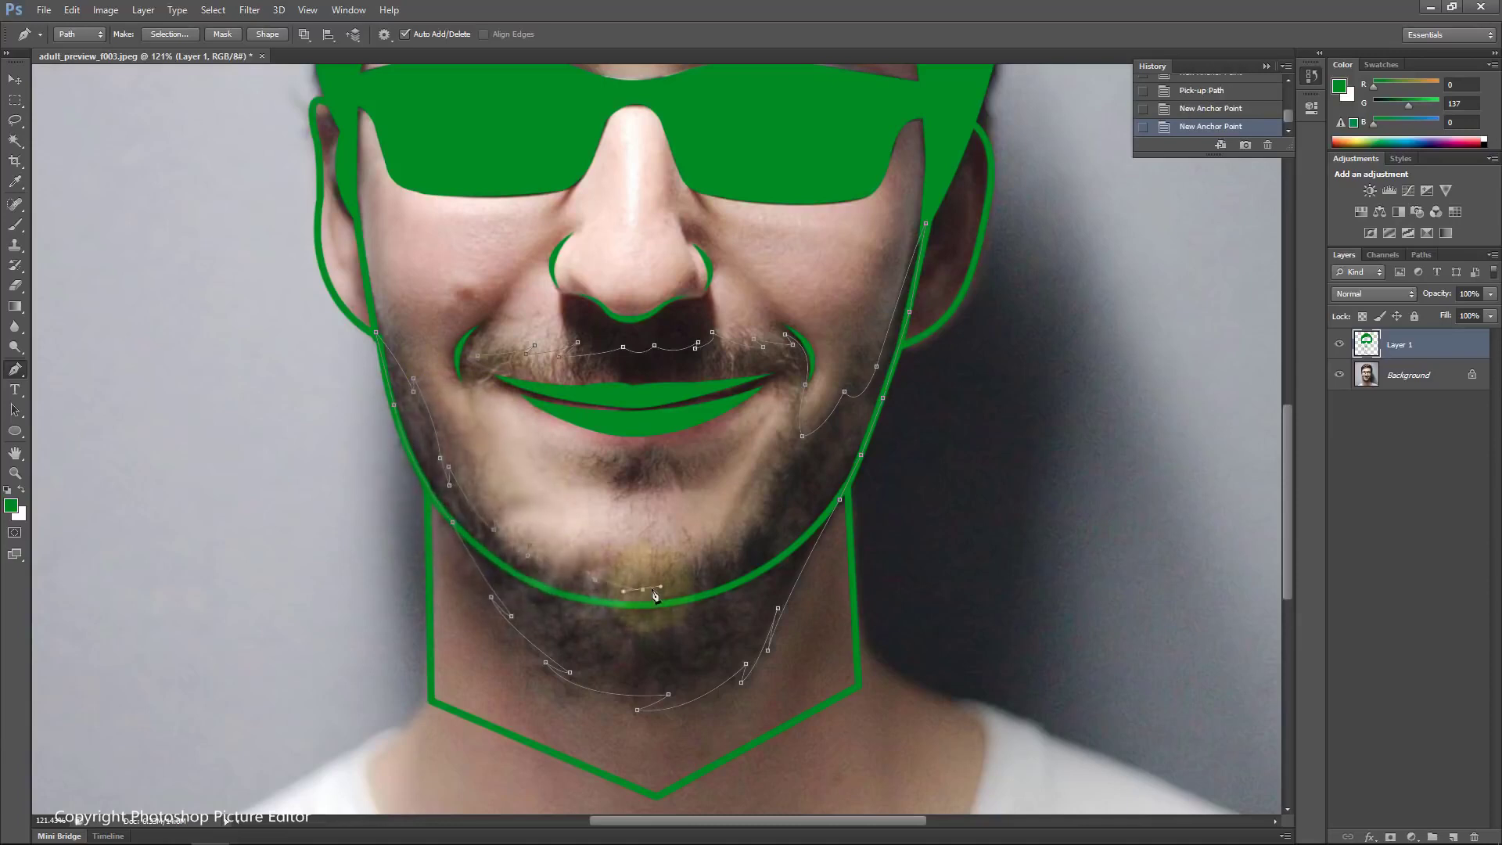
{"action": "left_click_drag", "start_coordinate": [759, 540], "coordinate": [777, 511]}
{"action": "left_click", "coordinate": [767, 527]}
{"action": "left_click_drag", "start_coordinate": [787, 423], "coordinate": [471, 331]}
Step: Close the beard path along the mustache's lower edge, convert it to a selection, and fill it with the green foreground color
{"action": "left_click", "coordinate": [796, 377], "text": "alt"}
{"action": "left_click", "coordinate": [756, 368]}
{"action": "left_click", "coordinate": [731, 366], "text": "alt"}
{"action": "left_click", "coordinate": [652, 367]}
{"action": "left_click", "coordinate": [574, 379], "text": "alt"}
{"action": "left_click", "coordinate": [596, 367]}
{"action": "left_click", "coordinate": [517, 373]}
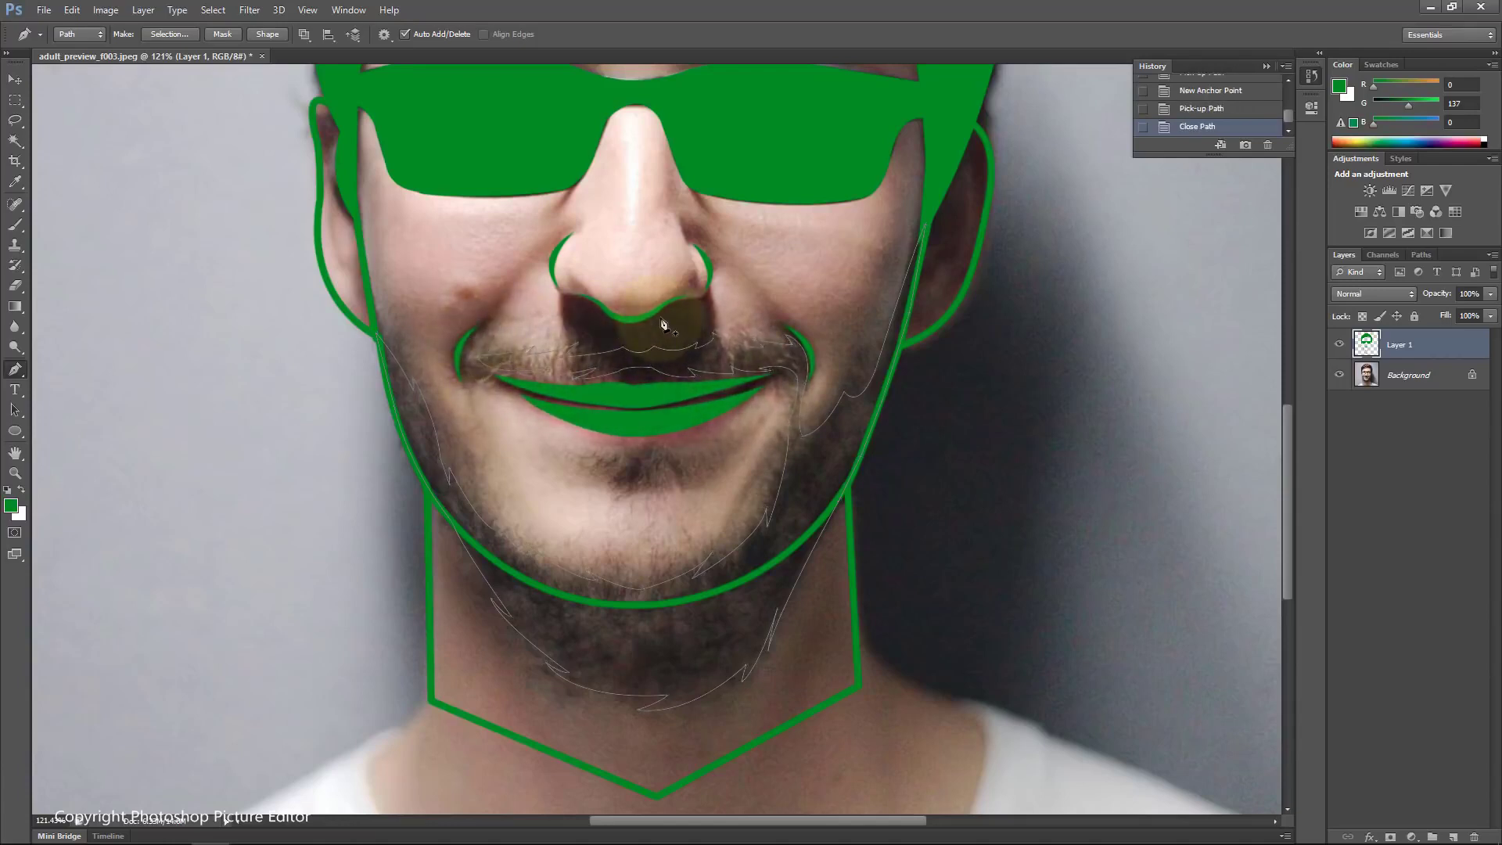
{"action": "key", "text": "ctrl+Return"}
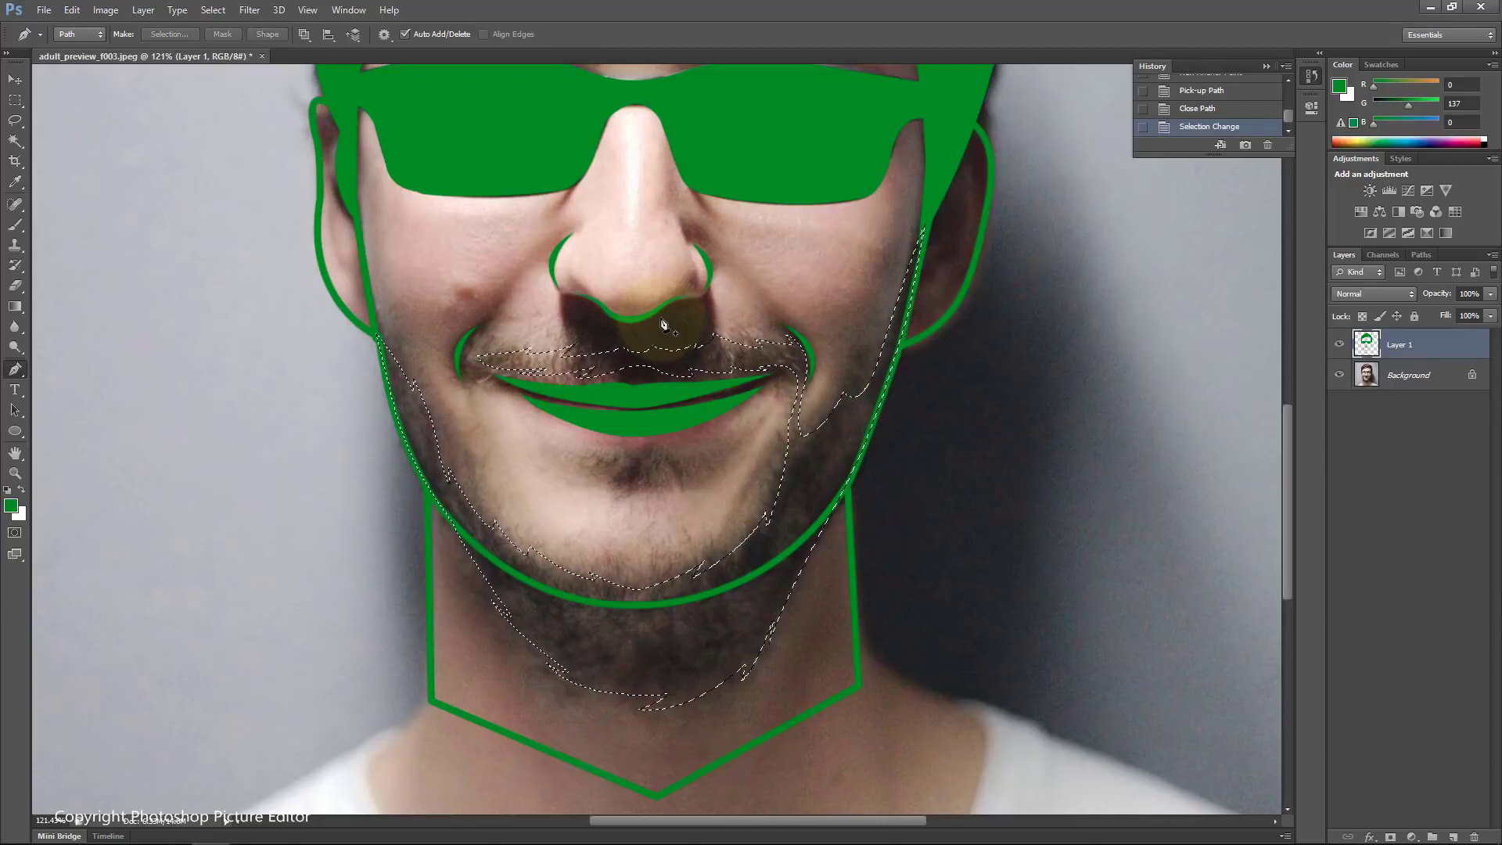
{"action": "key", "text": "alt+Delete"}
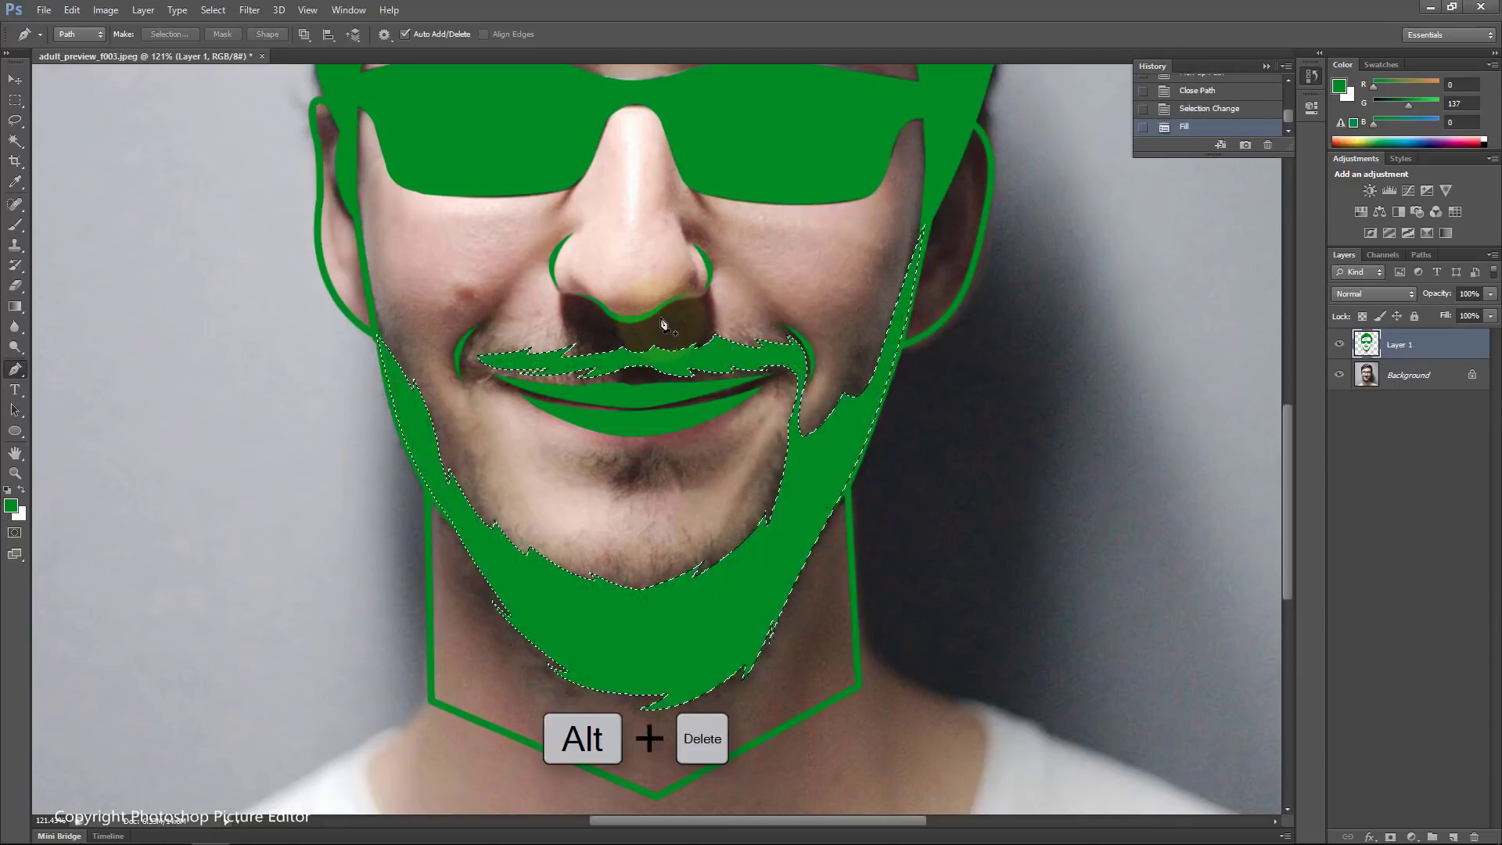
Step: Deselect the beard, trace a closed jagged path around the hair patch below the lower lip, and convert it to a selection
{"action": "key", "text": "ctrl+d"}
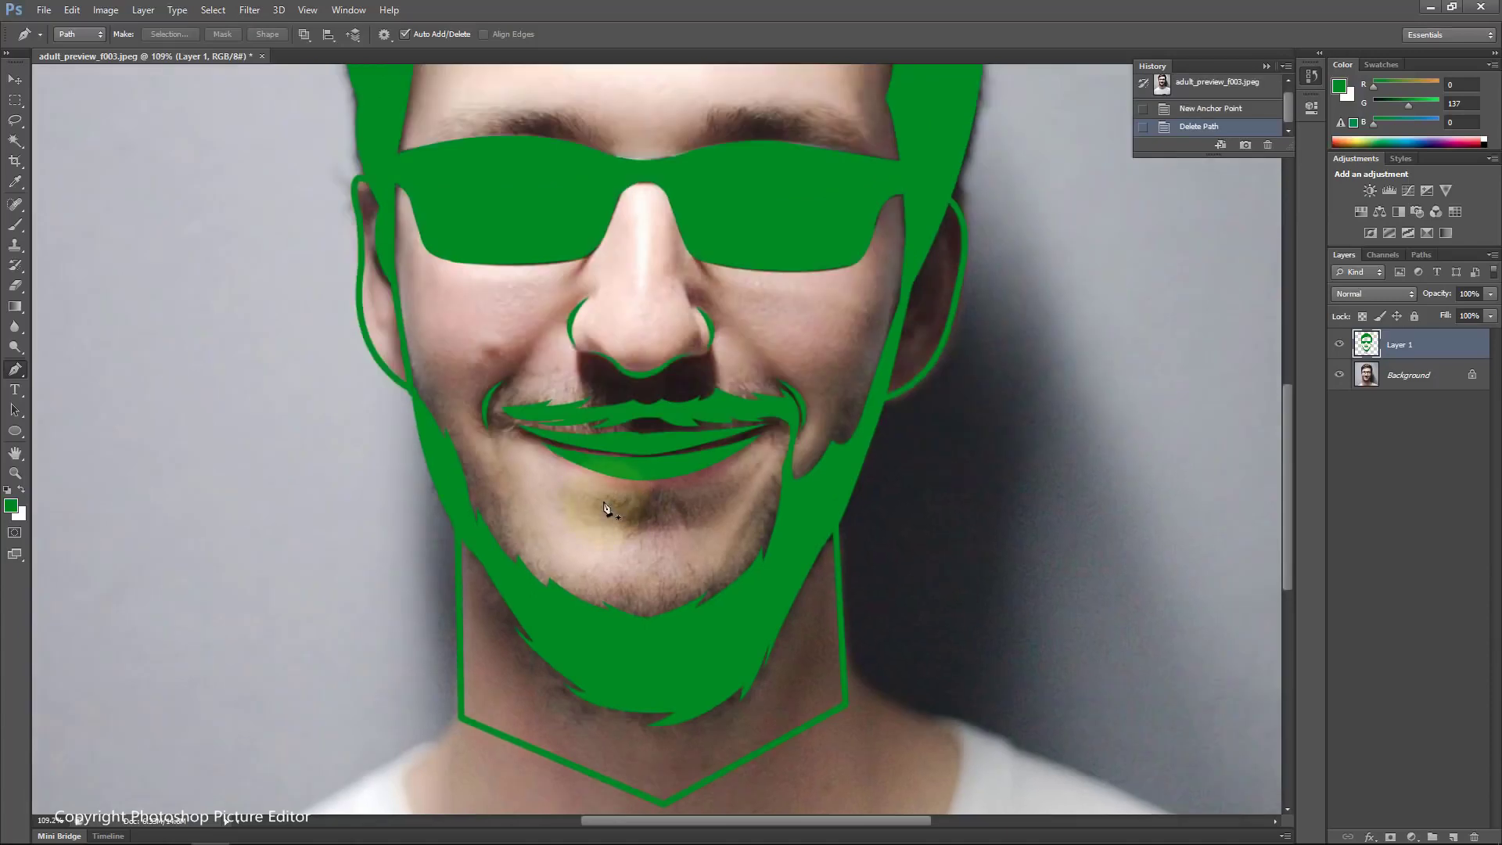
{"action": "left_click", "coordinate": [603, 503]}
{"action": "left_click", "coordinate": [673, 502]}
{"action": "left_click", "coordinate": [655, 489]}
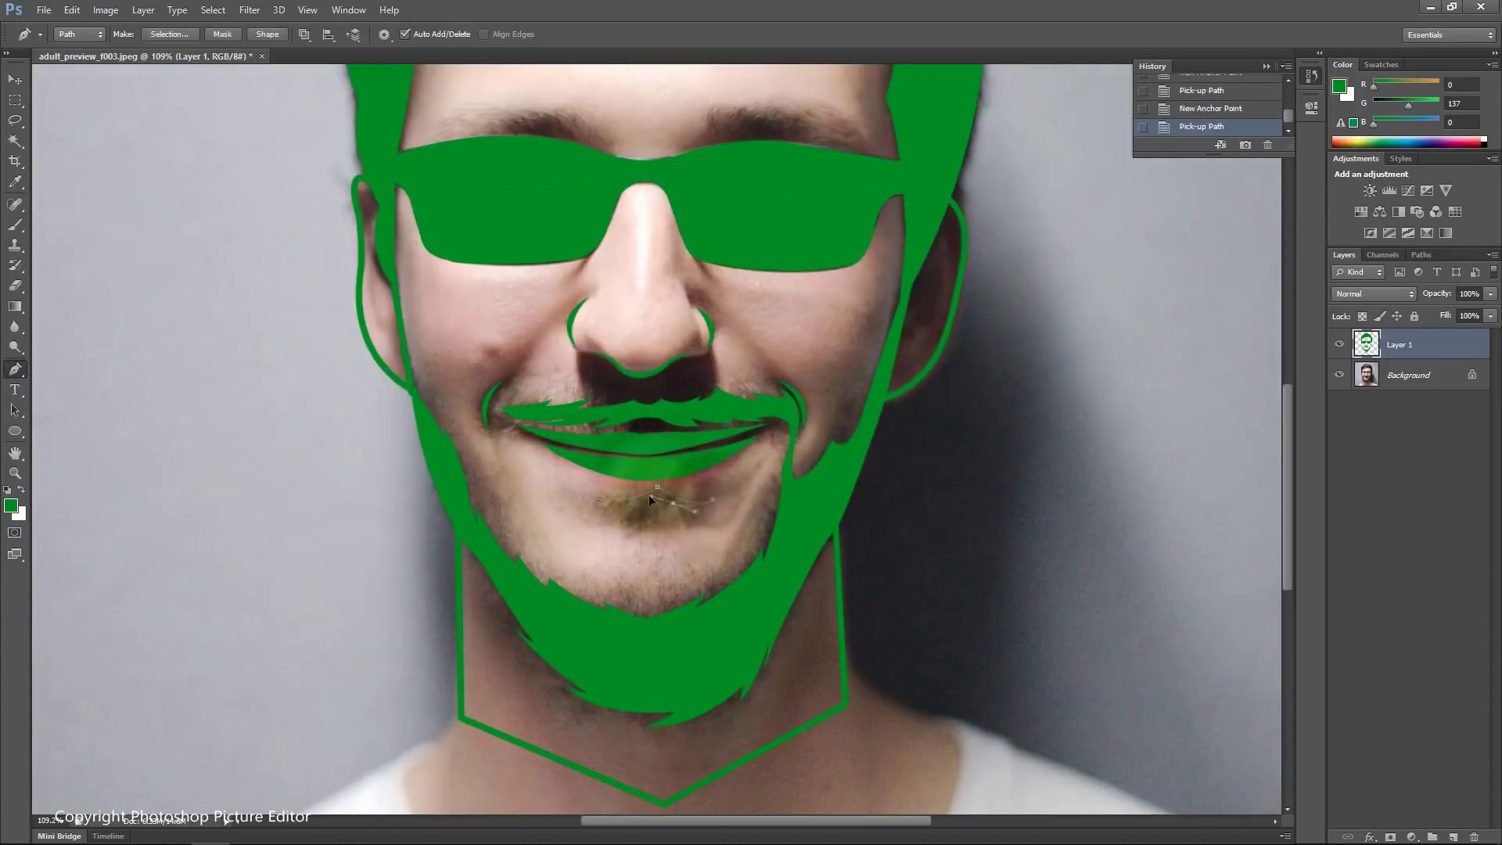
{"action": "left_click_drag", "start_coordinate": [655, 508], "coordinate": [622, 501]}
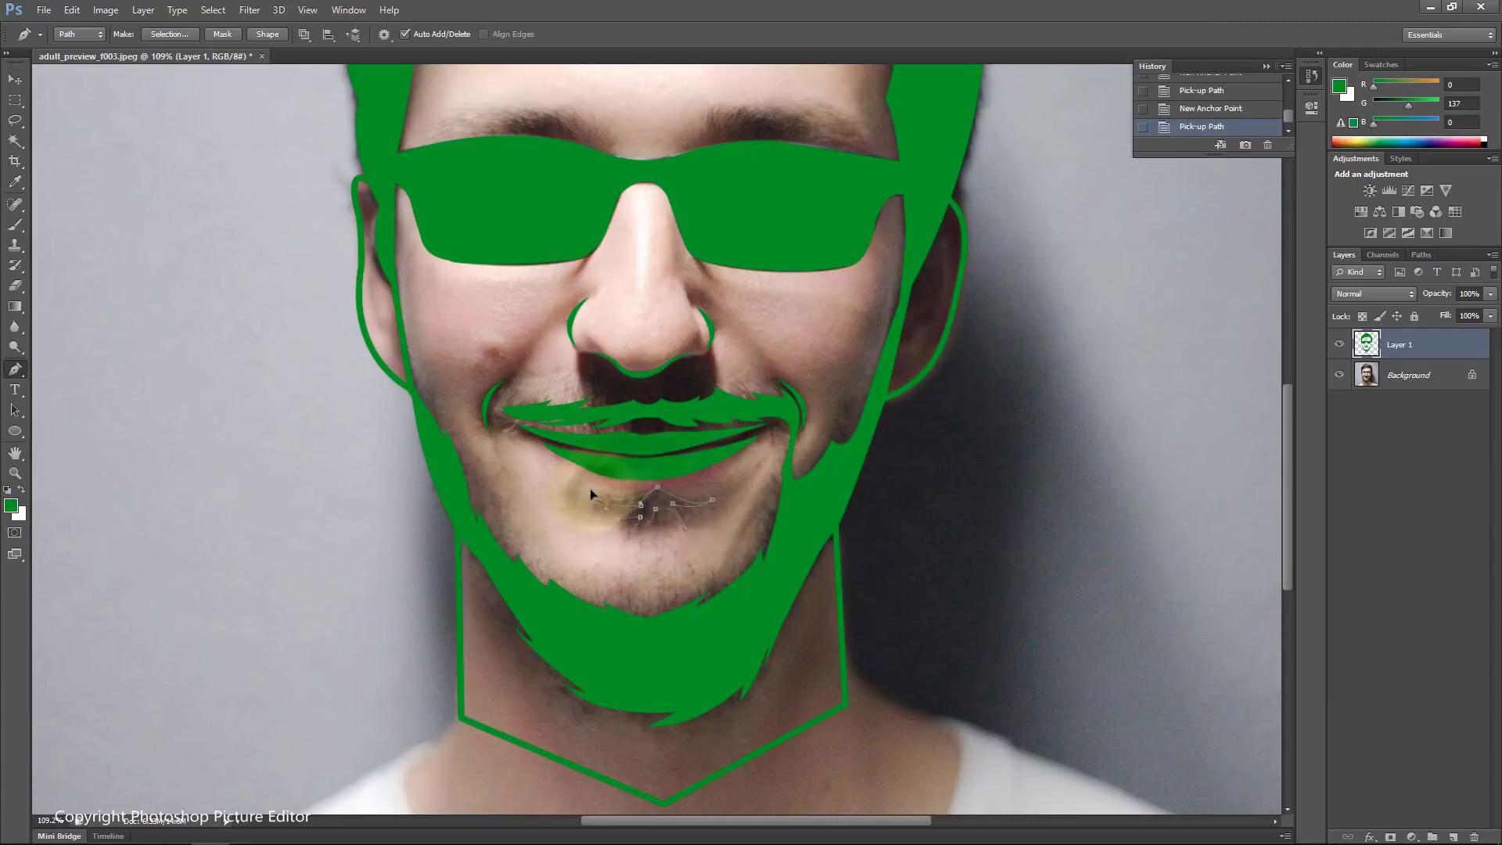
{"action": "left_click", "coordinate": [580, 495]}
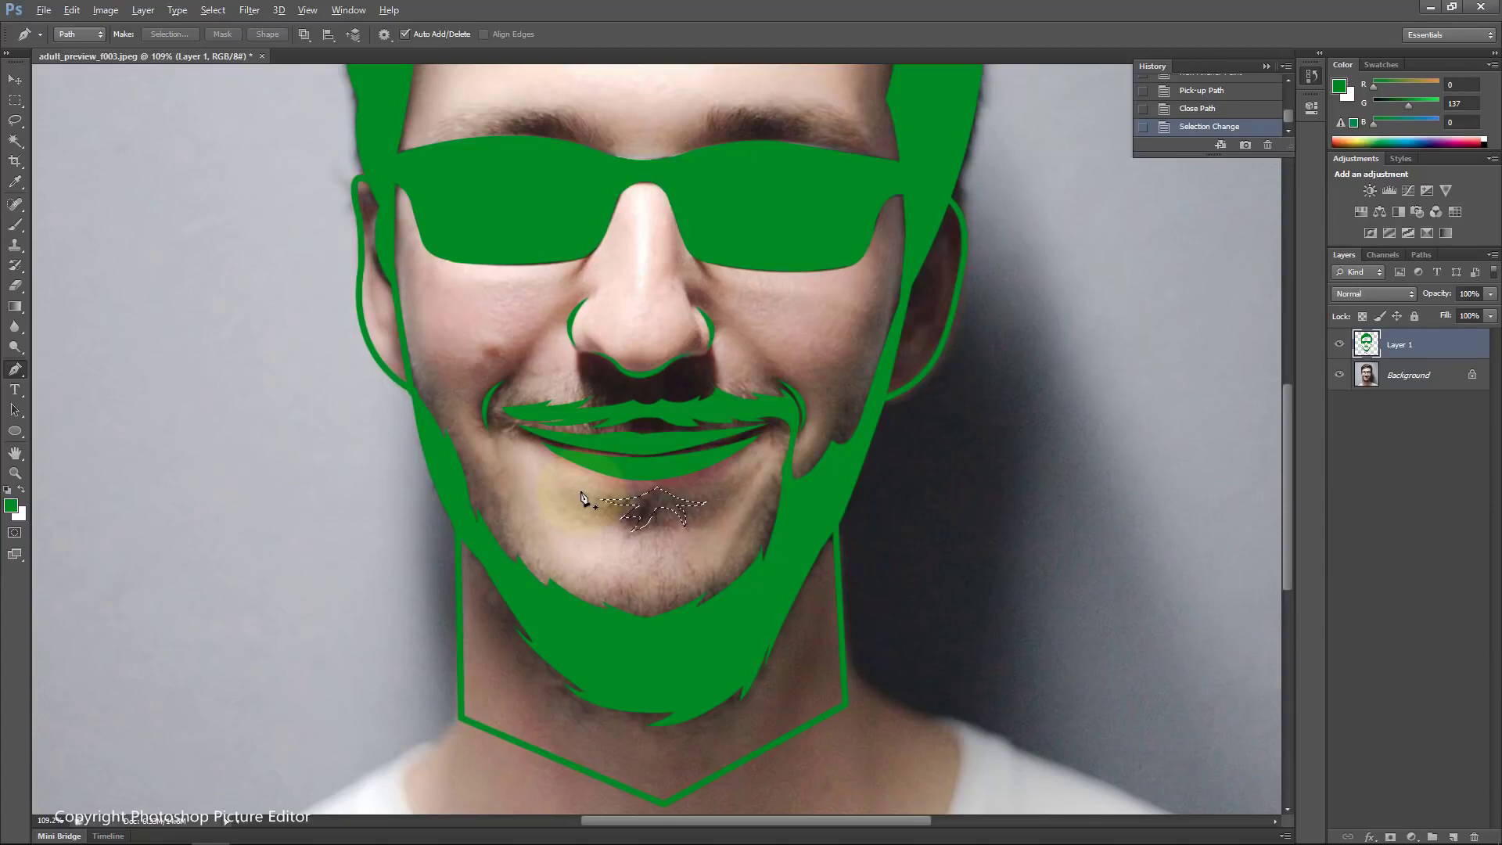
Step: Fill the selected patch below the lower lip with the green foreground color and deselect it
{"action": "key", "text": "alt+BackSpace"}
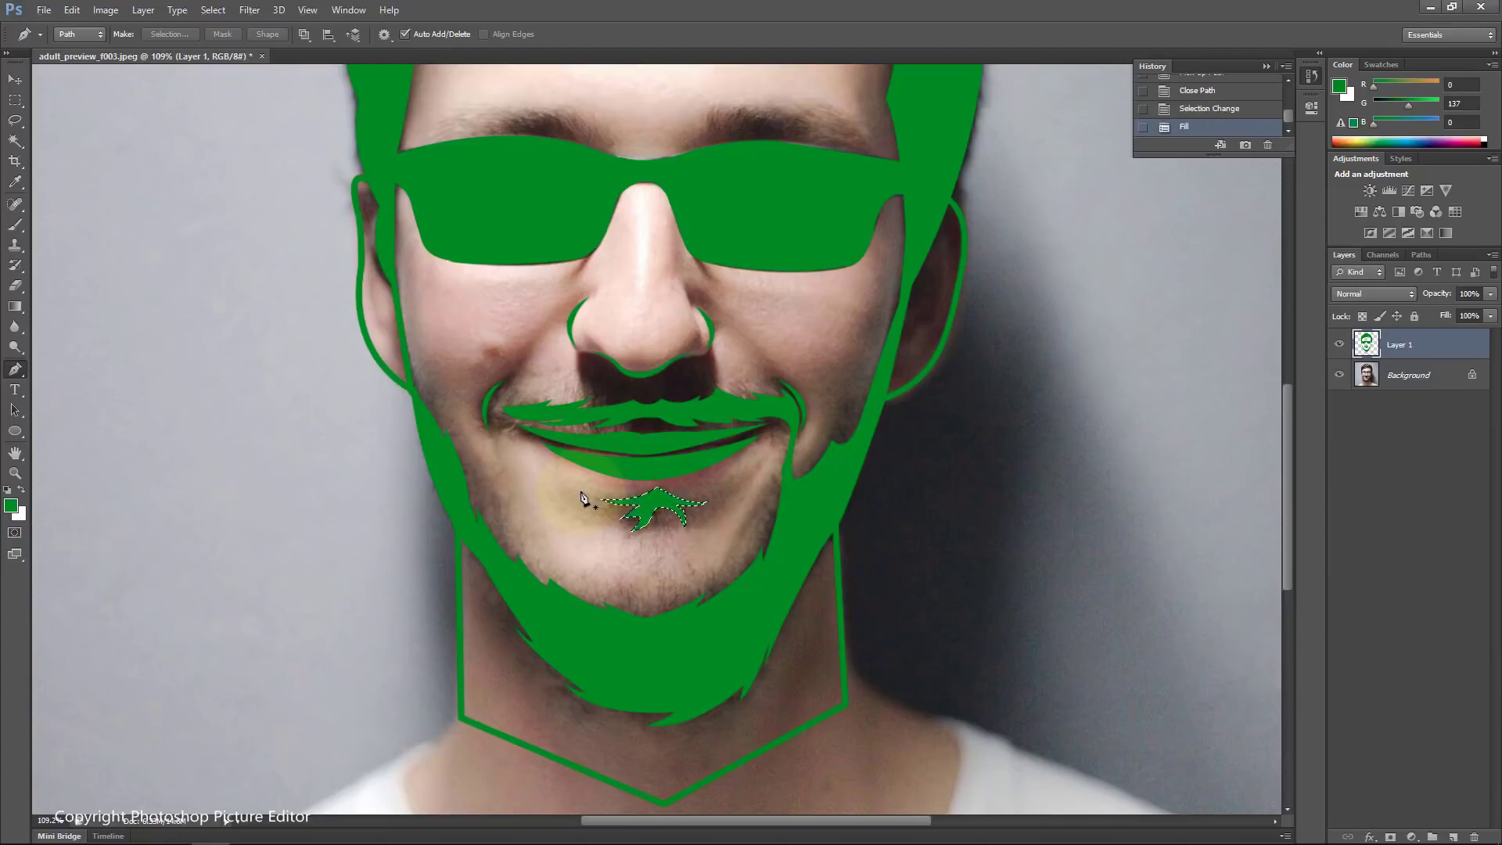
{"action": "key", "text": "ctrl+d"}
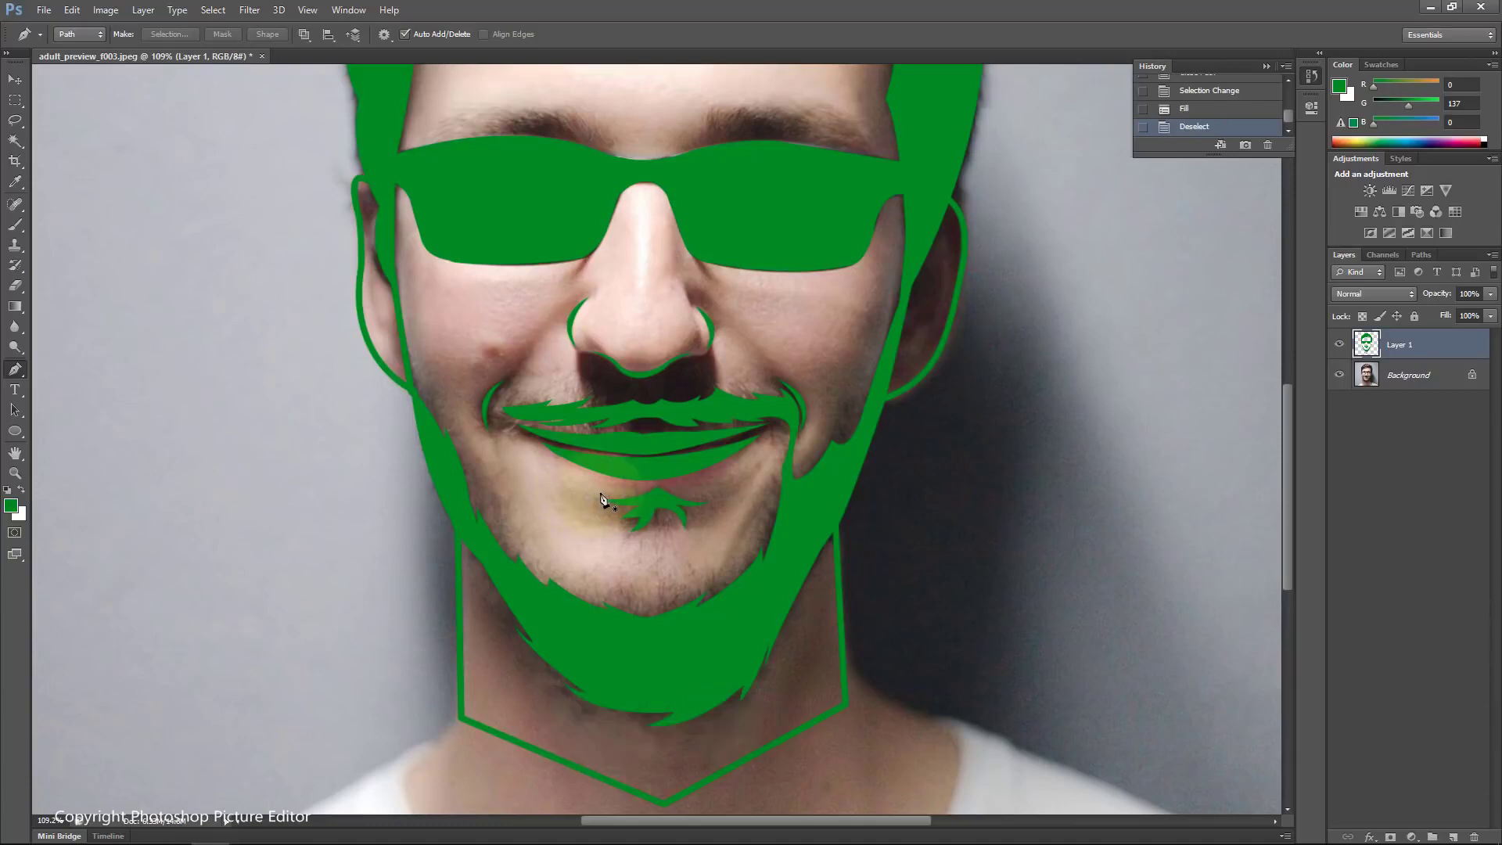
{"action": "key", "text": "ctrl+0"}
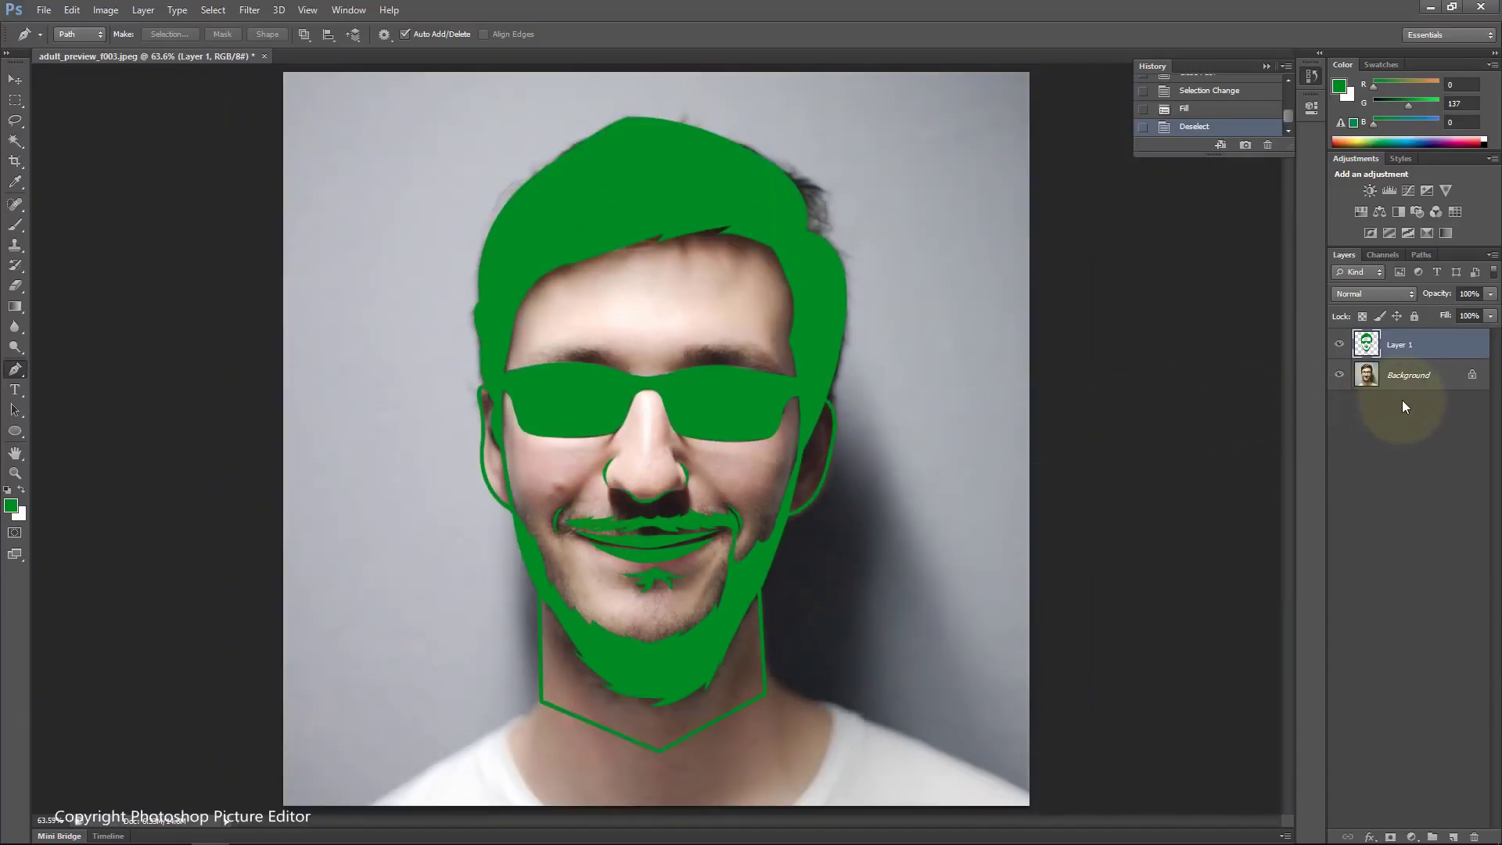
Step: On the Background layer, start a head path at the left earlobe, following the ear upward and crossing through the hair to the right ear
{"action": "left_click", "coordinate": [1408, 381]}
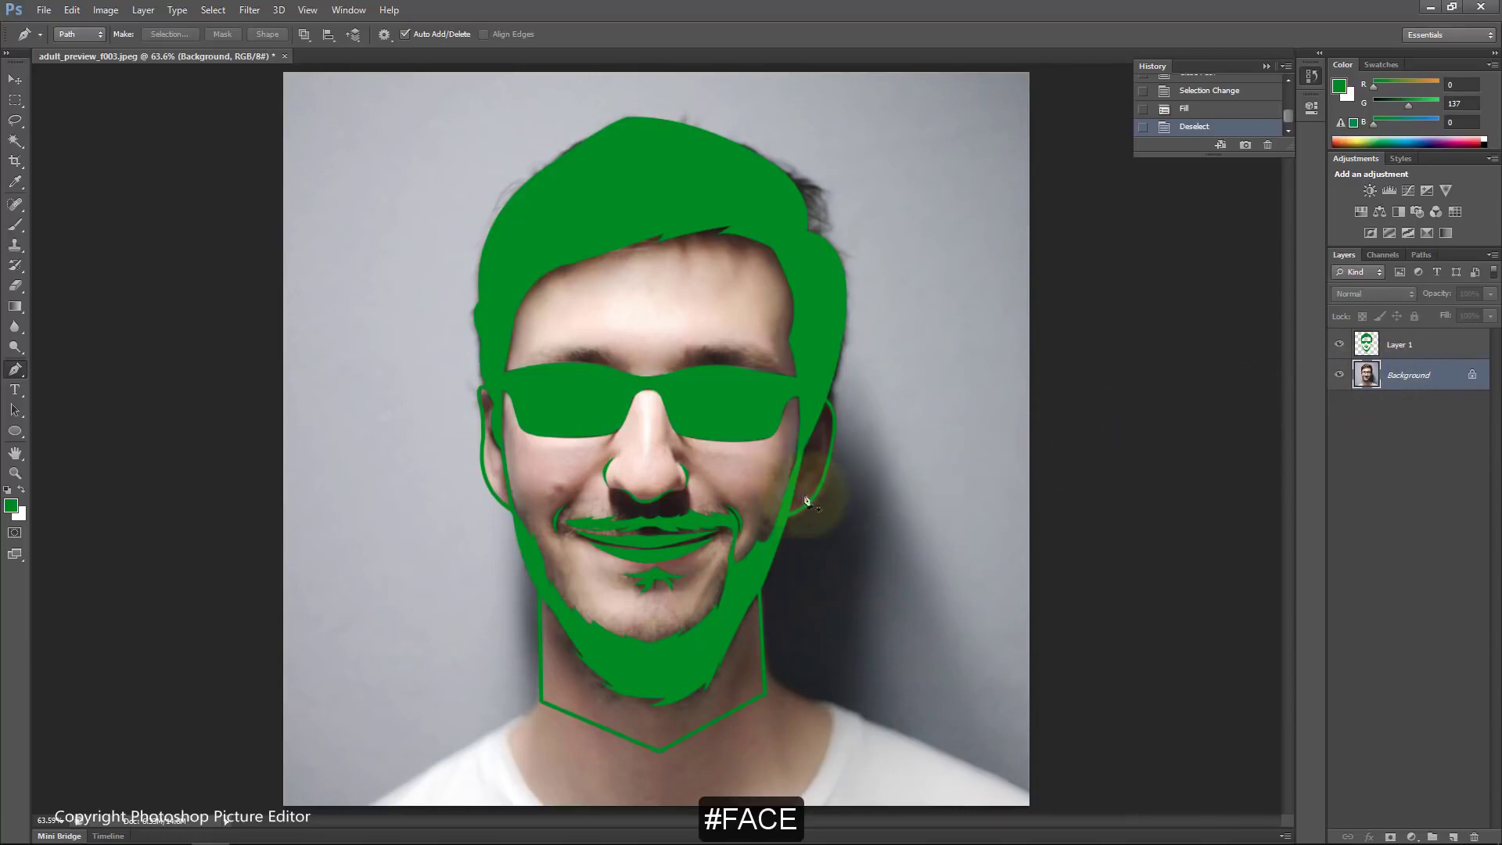
{"action": "left_click", "coordinate": [514, 513]}
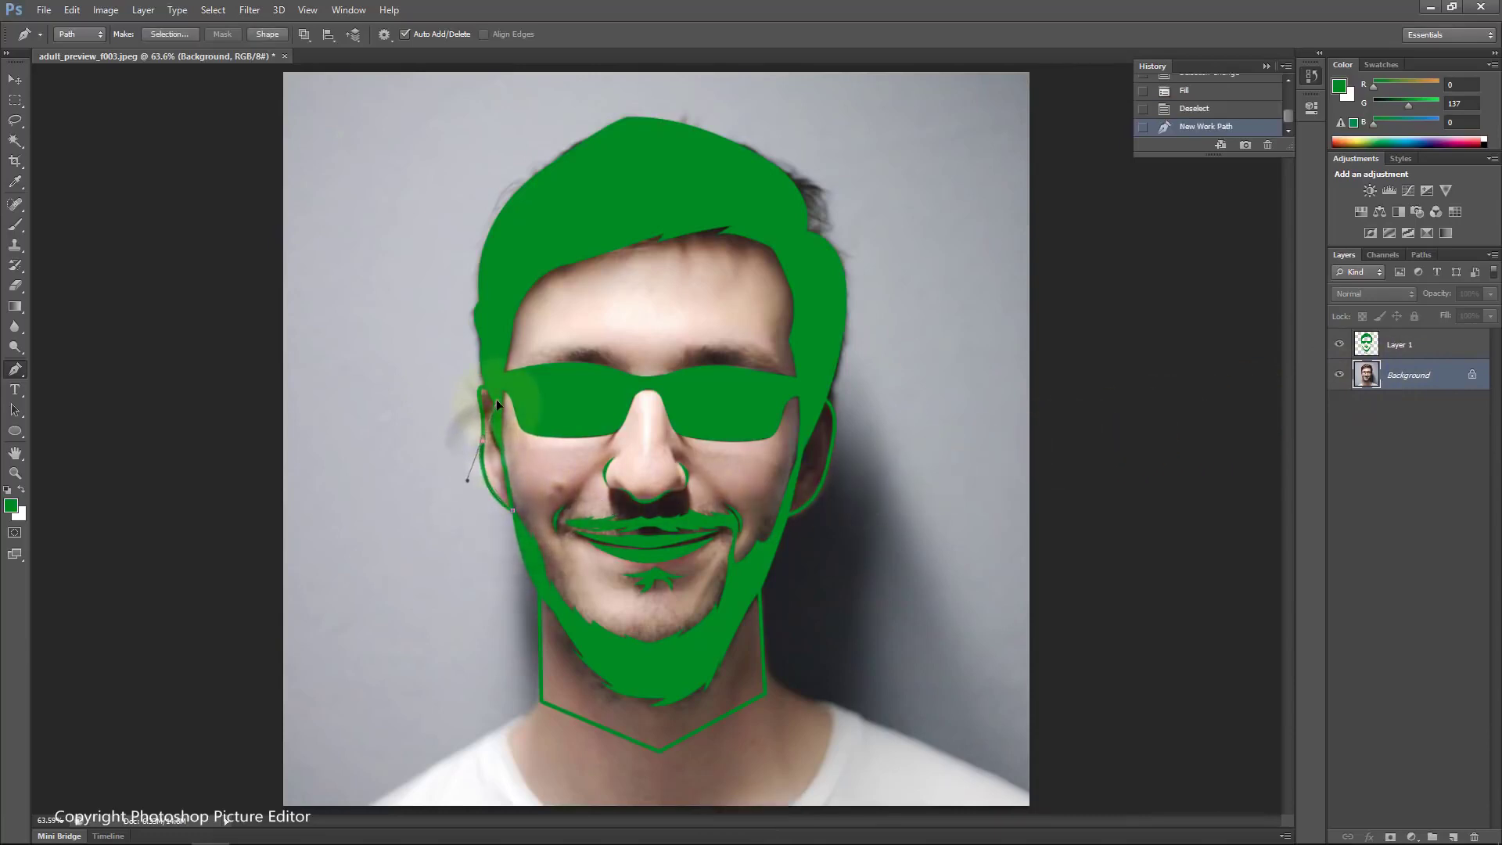
{"action": "left_click_drag", "start_coordinate": [496, 403], "coordinate": [487, 388]}
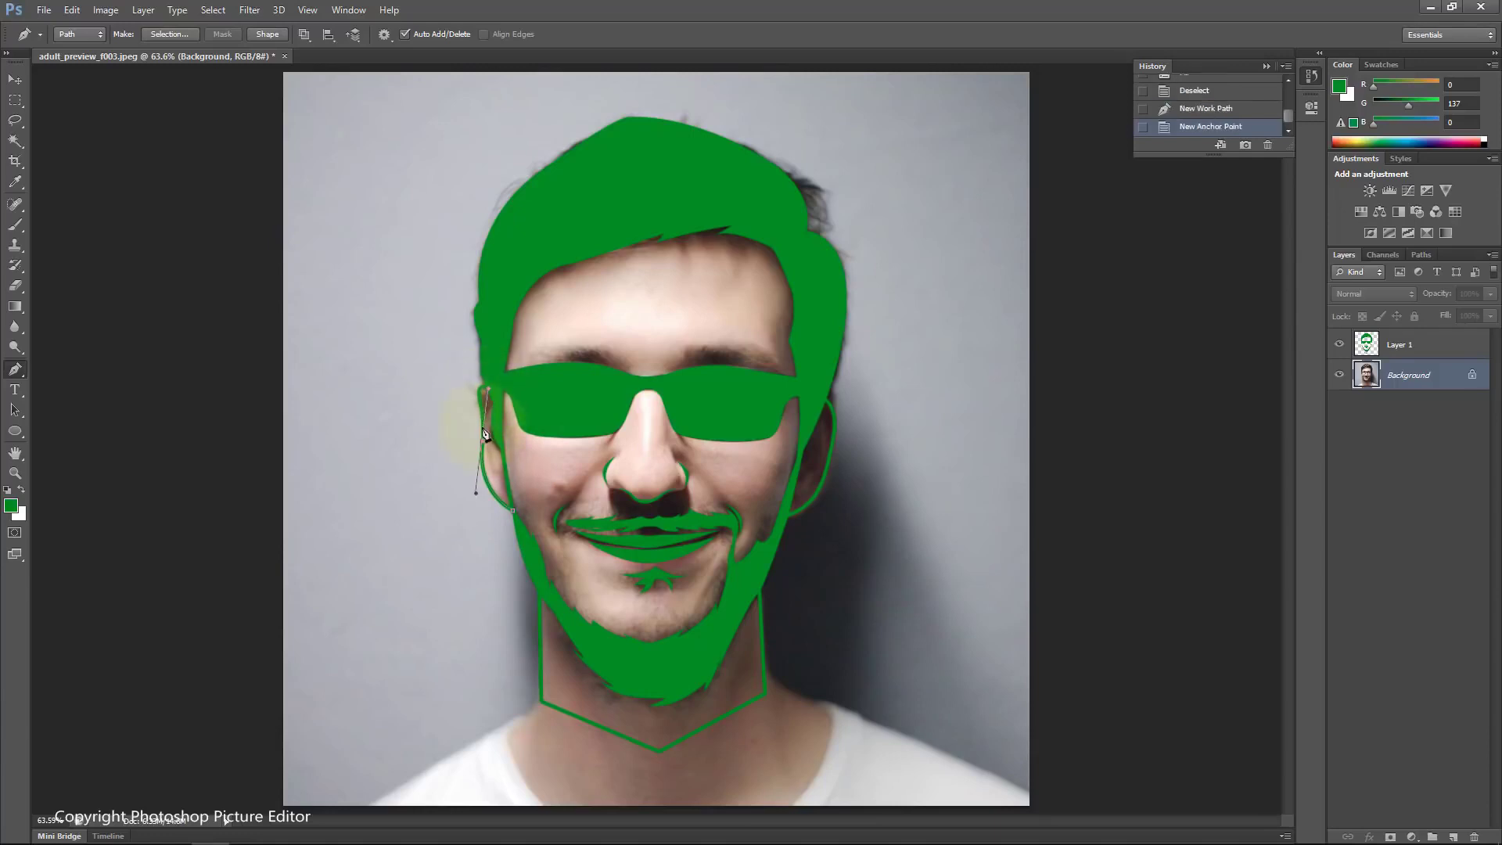
{"action": "left_click", "coordinate": [483, 439]}
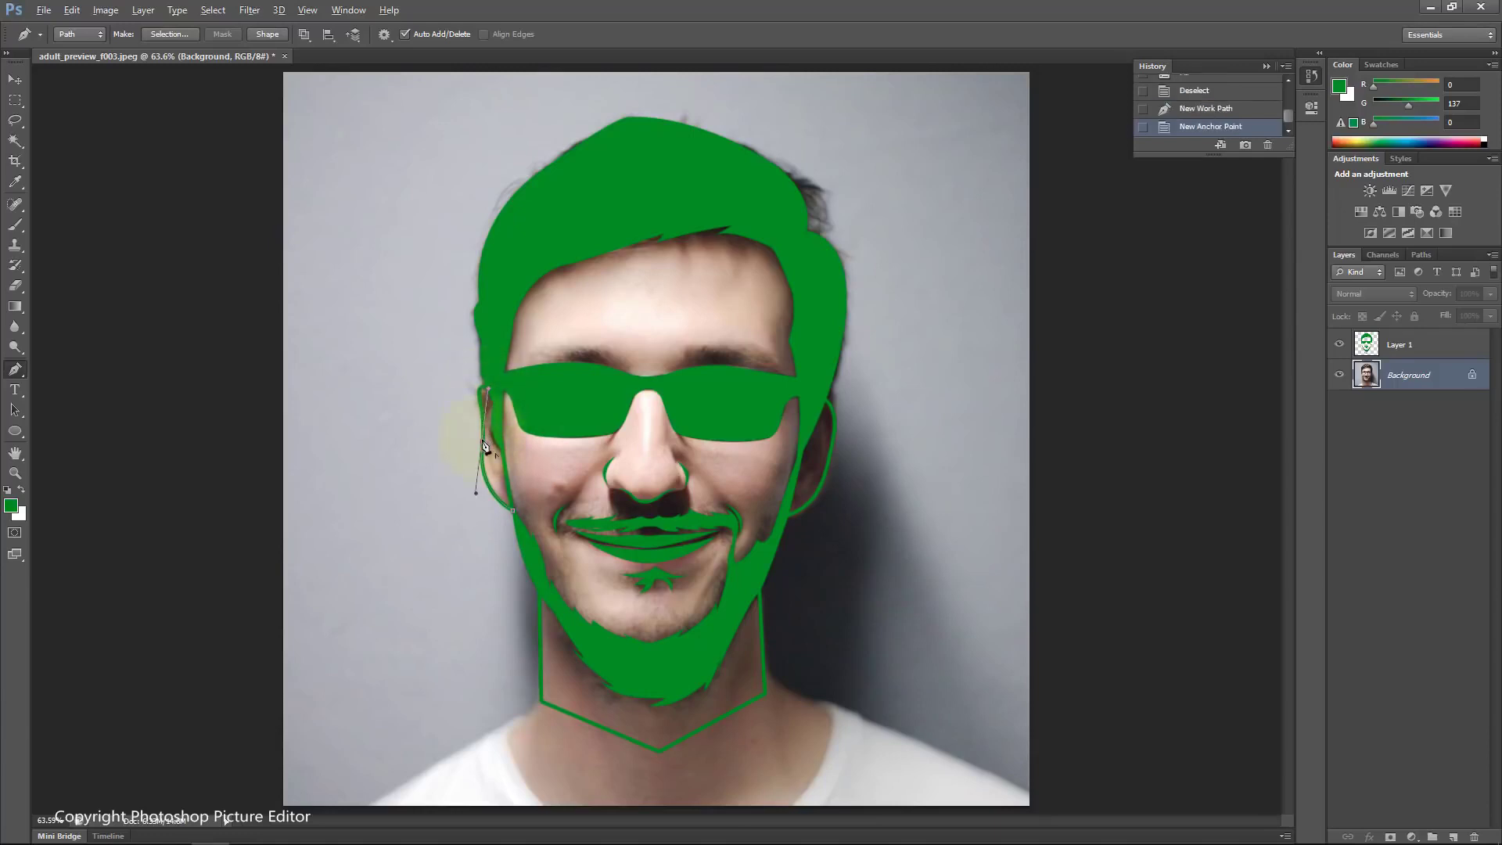
{"action": "left_click", "coordinate": [490, 387]}
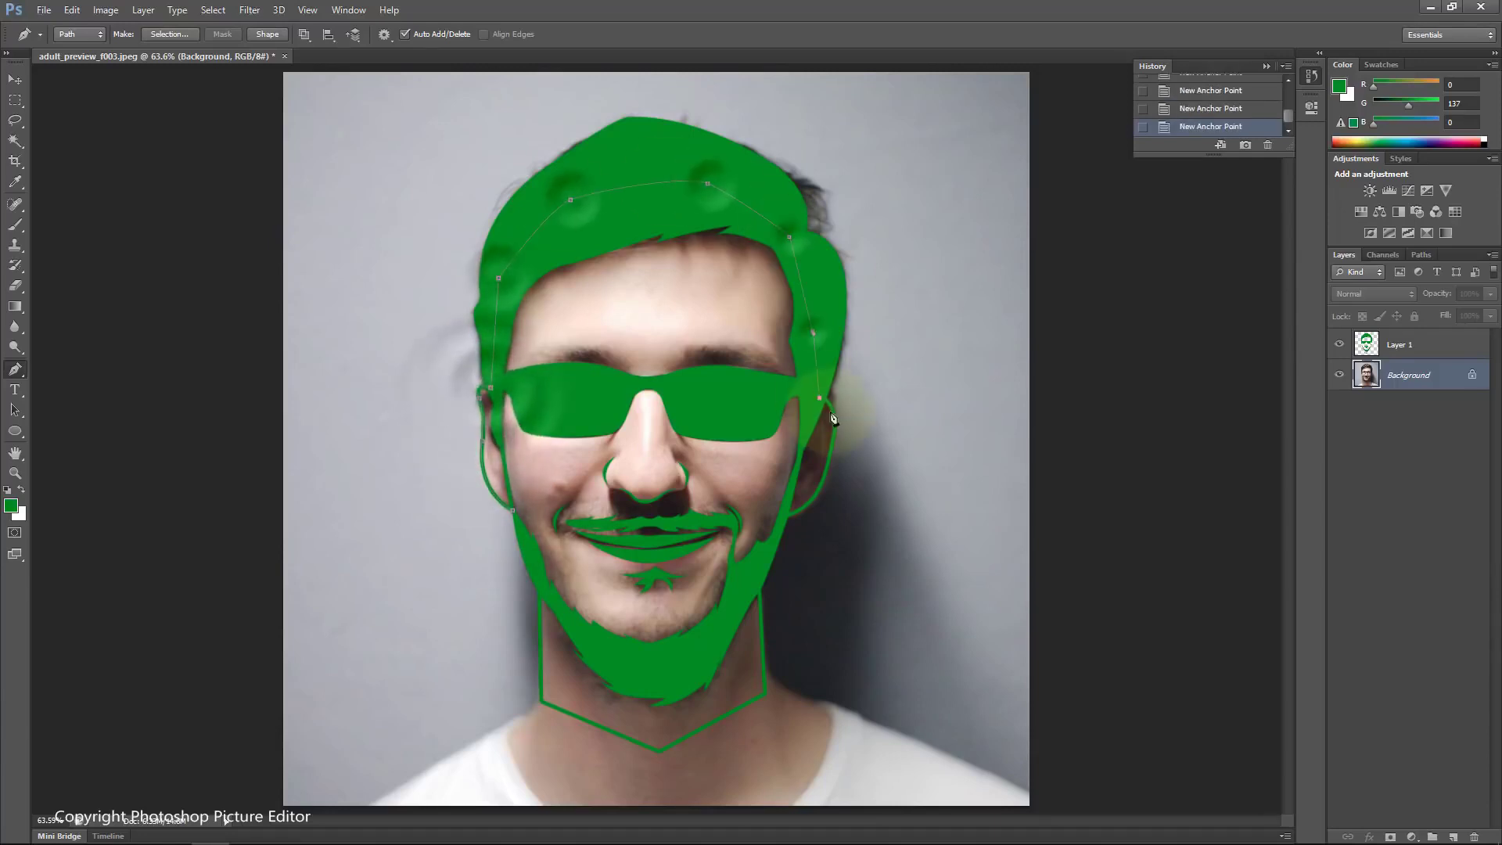
Step: Continue the head path around the right ear, jaw and pointed neck outline, close it at the left earlobe, and convert it to a selection
{"action": "left_click", "coordinate": [831, 452]}
{"action": "left_click", "coordinate": [812, 499]}
{"action": "left_click", "coordinate": [783, 518]}
{"action": "left_click", "coordinate": [758, 585]}
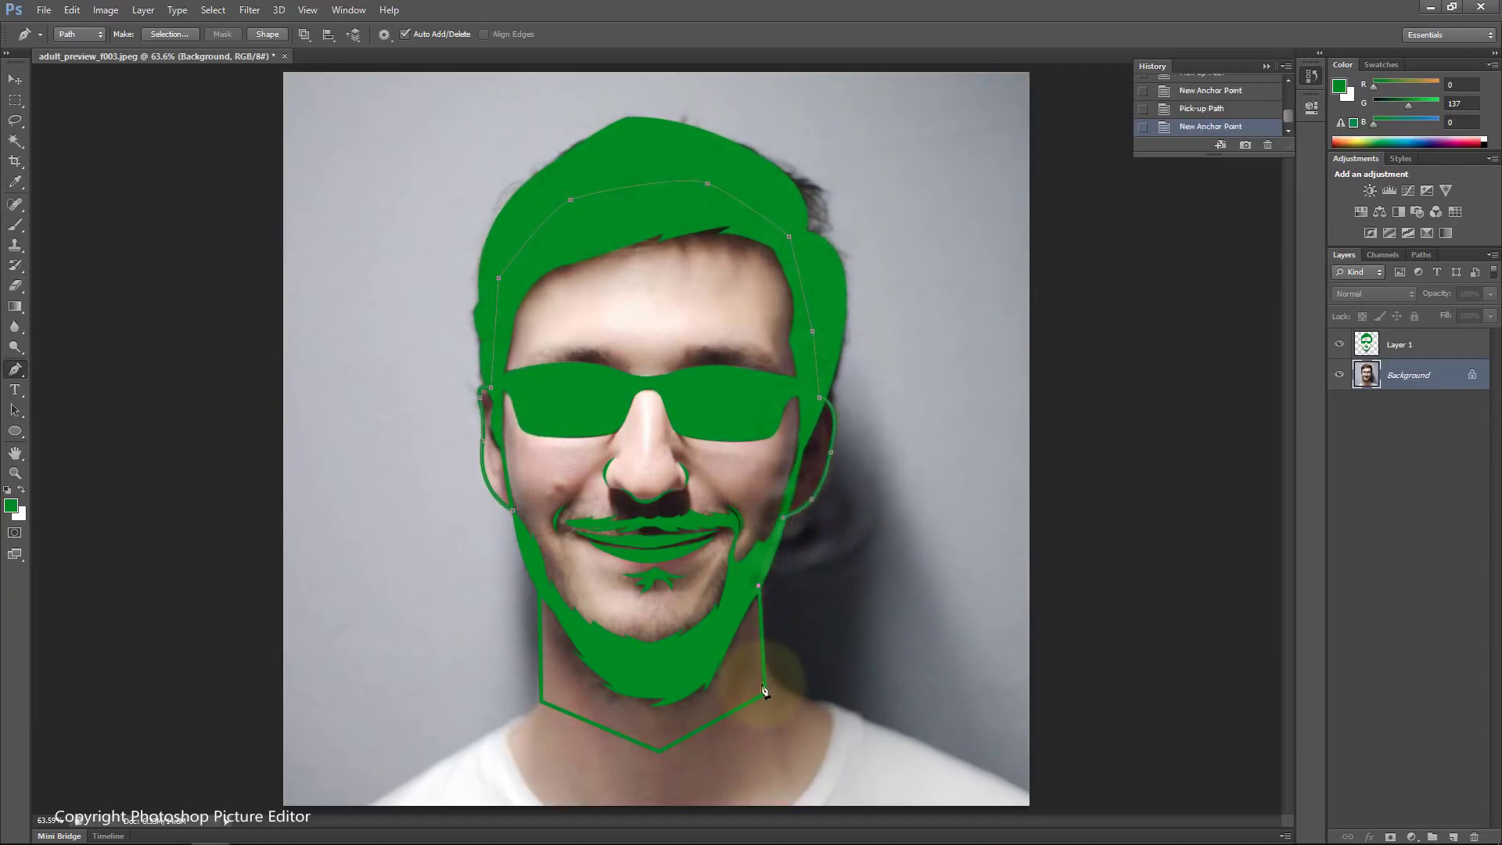
{"action": "left_click", "coordinate": [659, 751]}
{"action": "left_click", "coordinate": [542, 626]}
{"action": "left_click", "coordinate": [513, 510]}
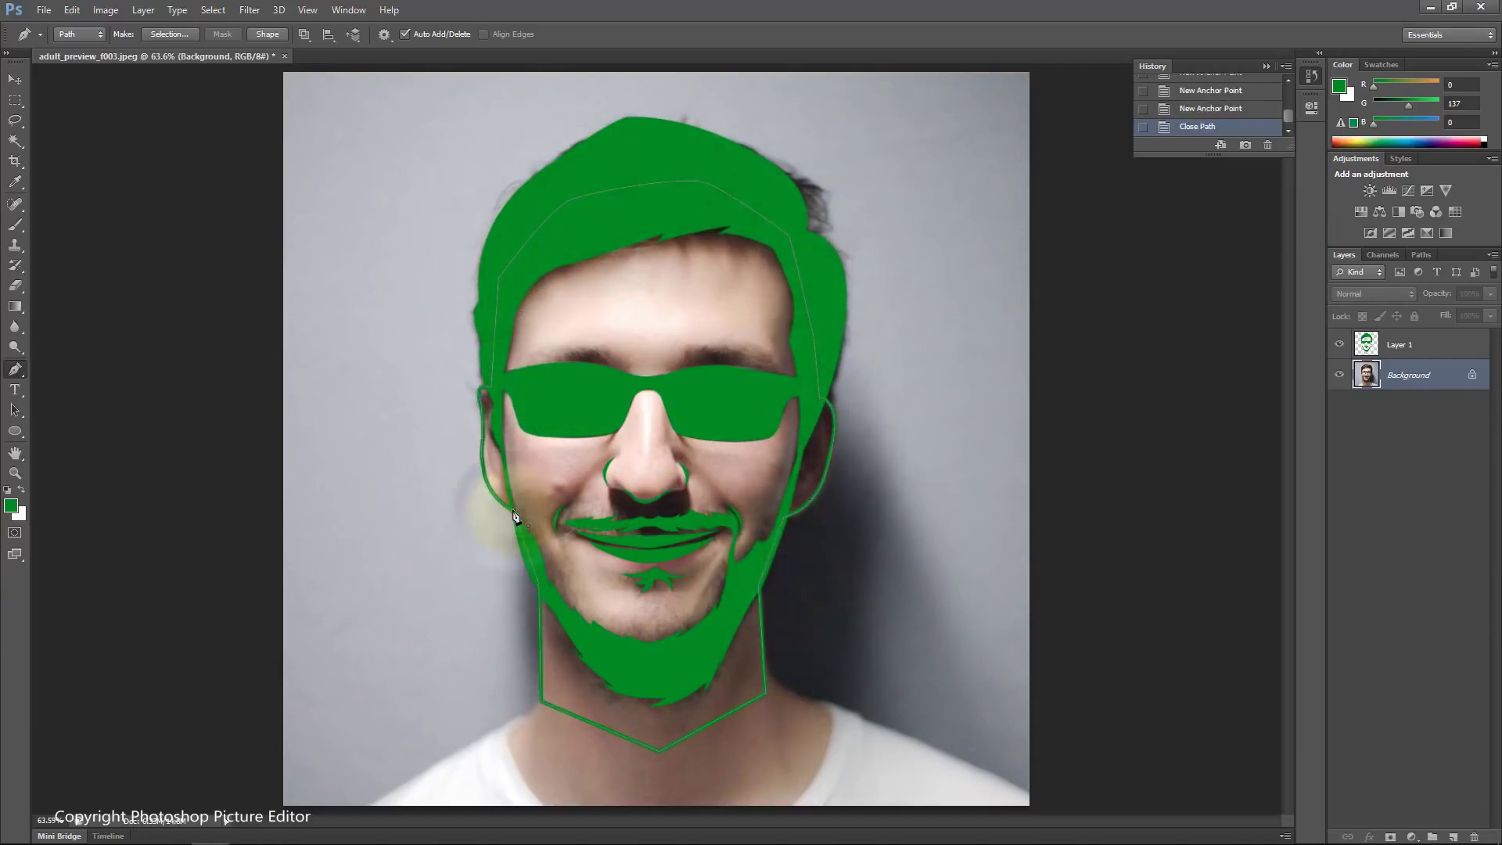
{"action": "key", "text": "ctrl+Return"}
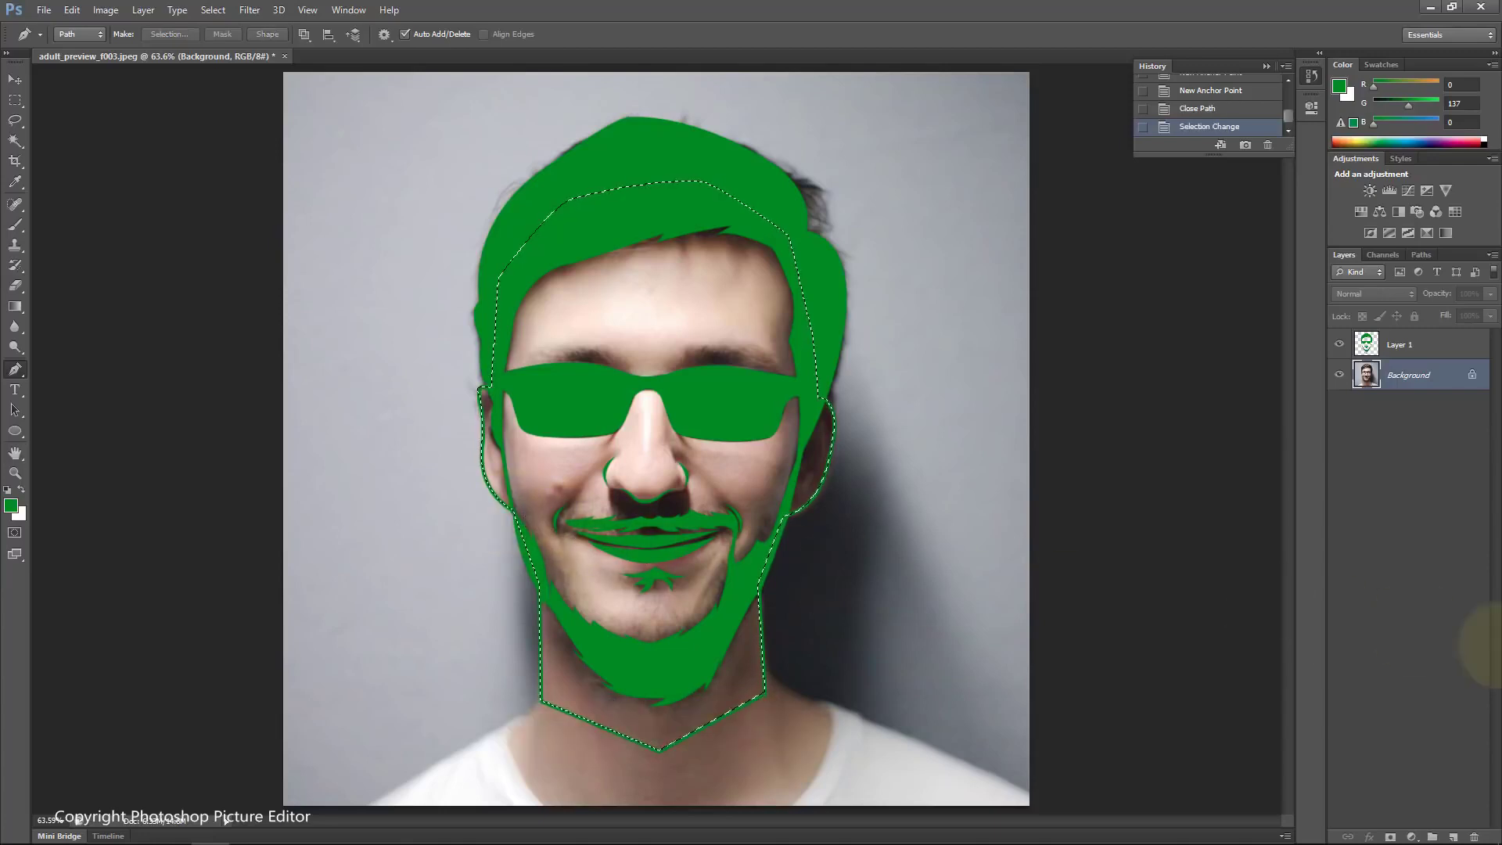
Step: Create a Solid Color fill layer from the head selection in light gray e9e9e9
{"action": "left_click", "coordinate": [1412, 837]}
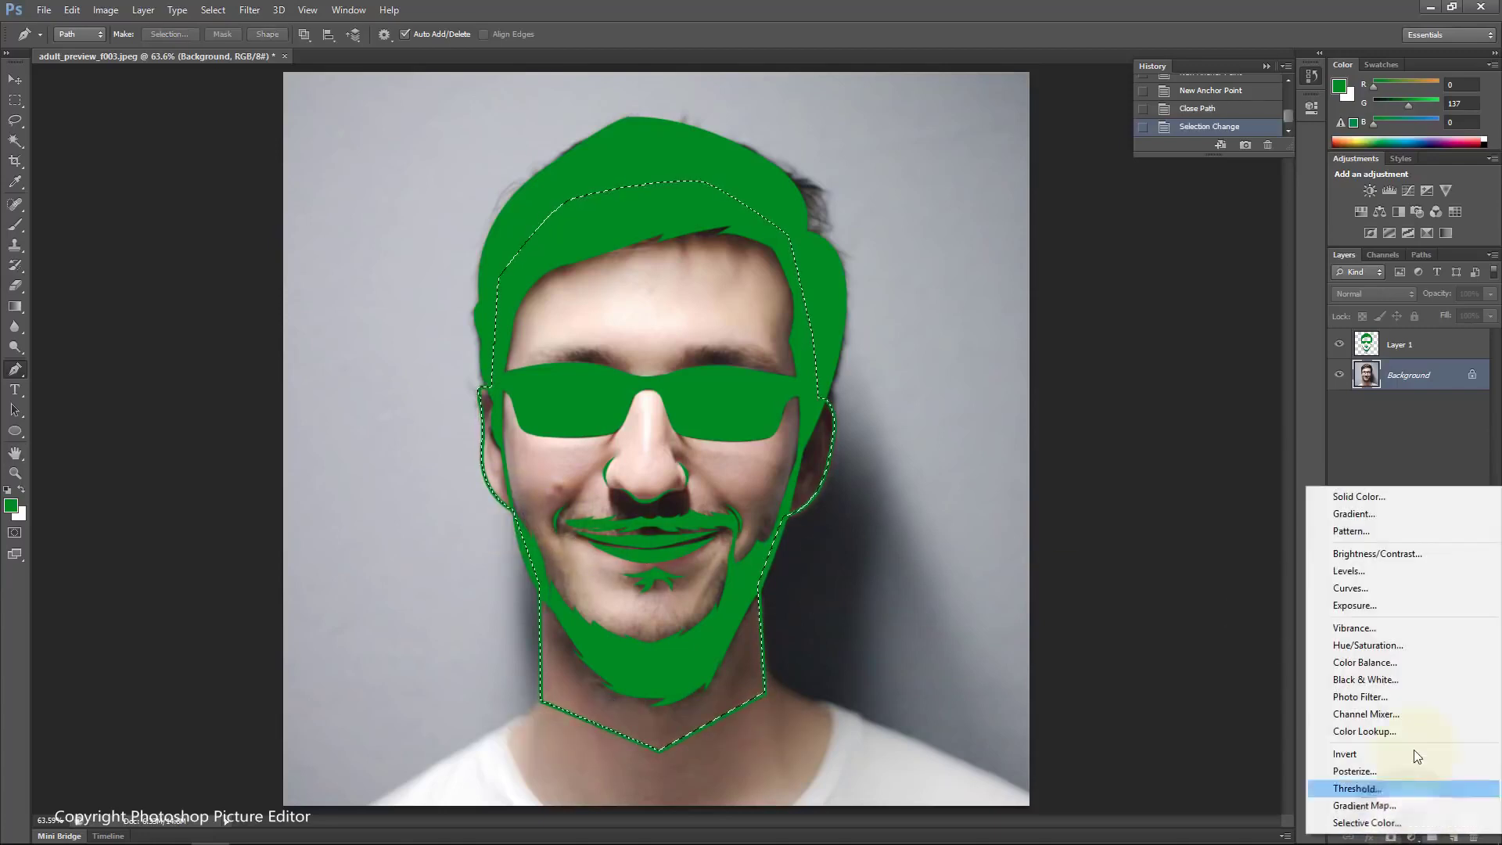
{"action": "left_click", "coordinate": [1369, 500]}
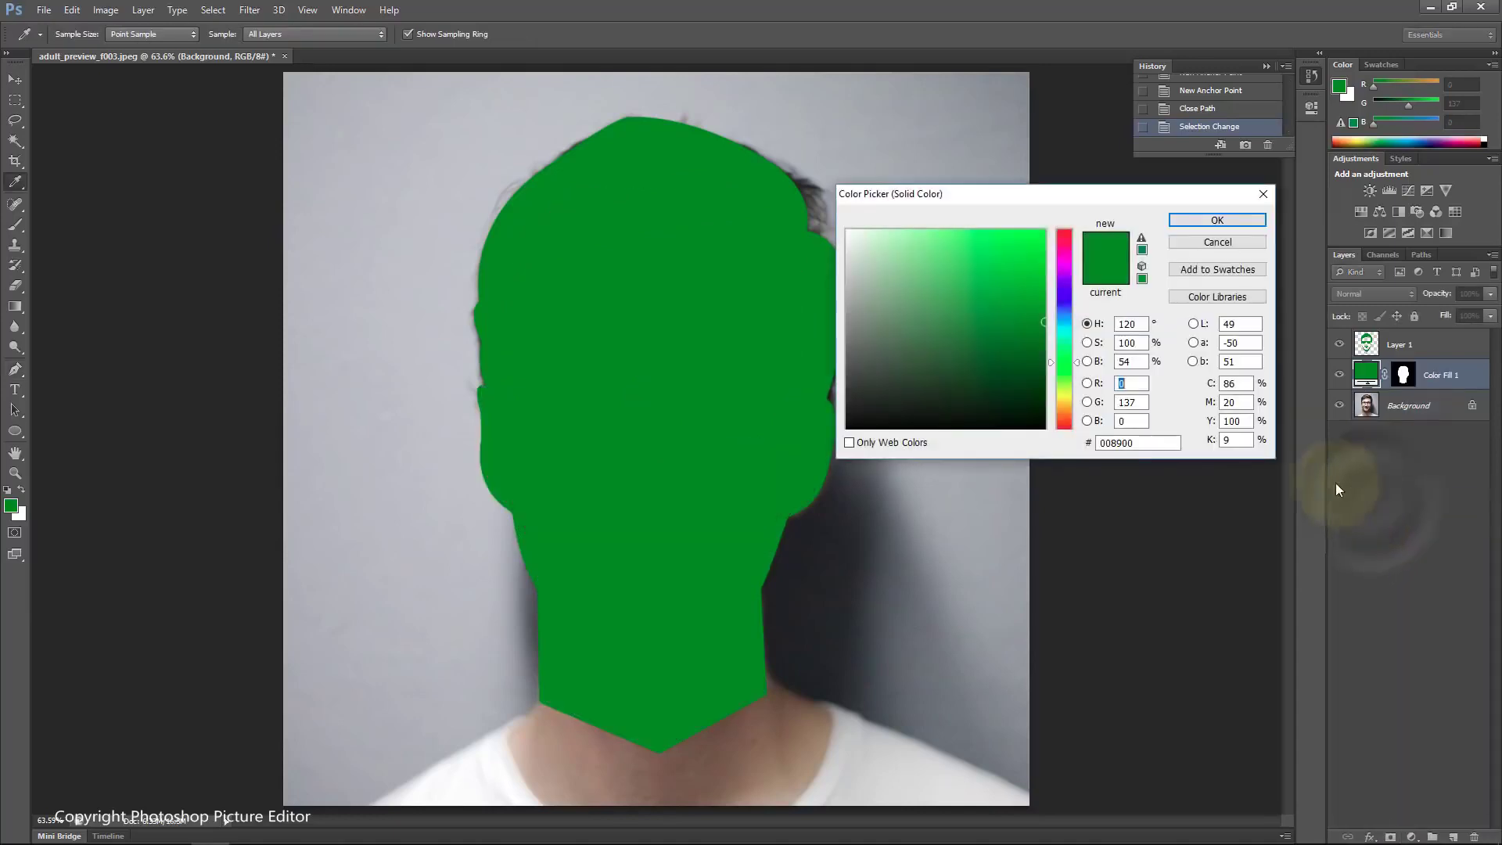
{"action": "left_click", "coordinate": [846, 246]}
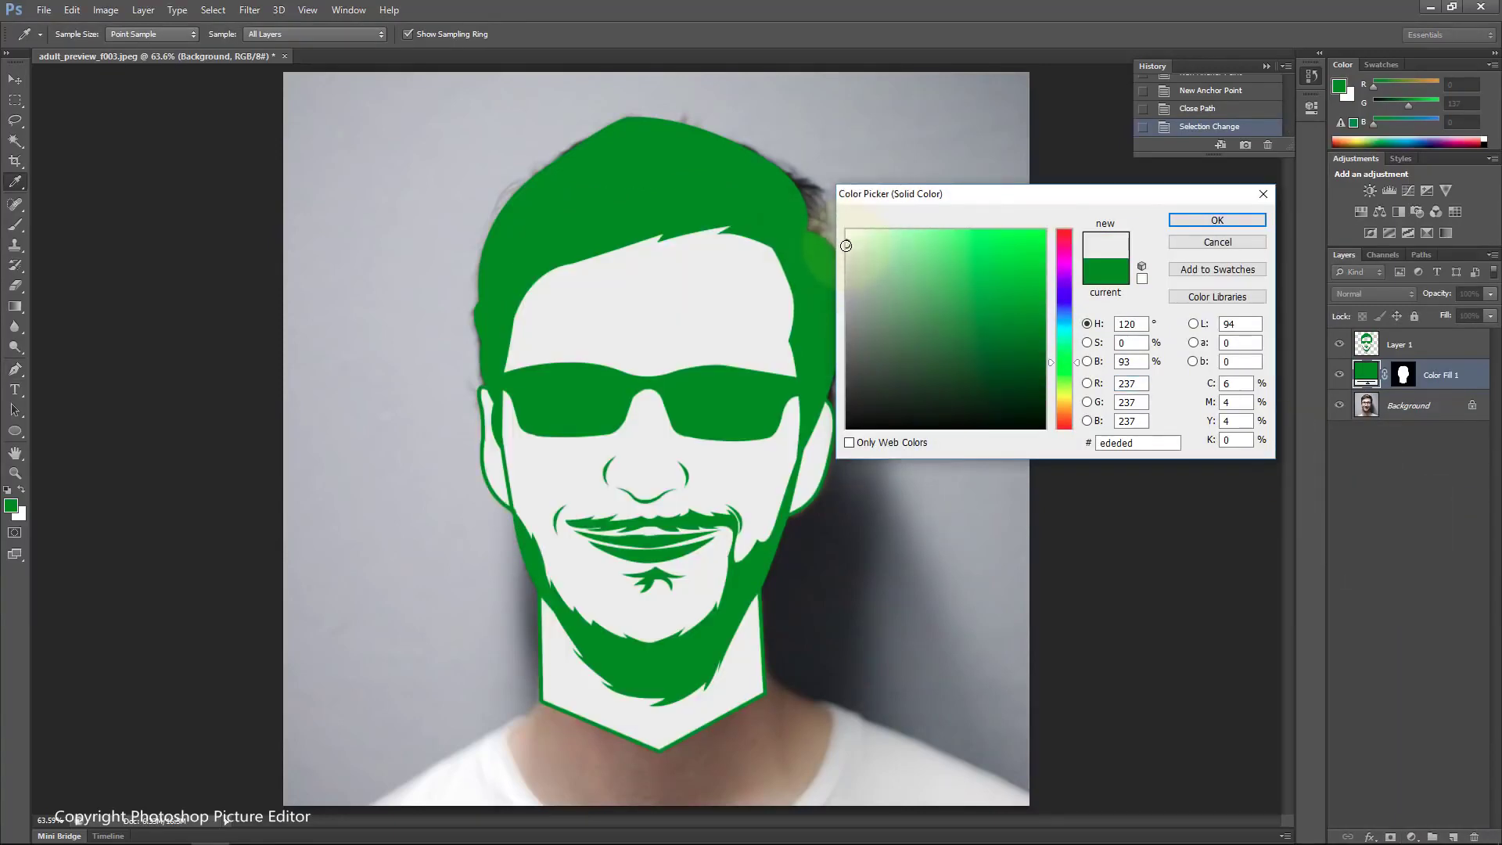
{"action": "left_click_drag", "start_coordinate": [845, 245], "coordinate": [847, 248]}
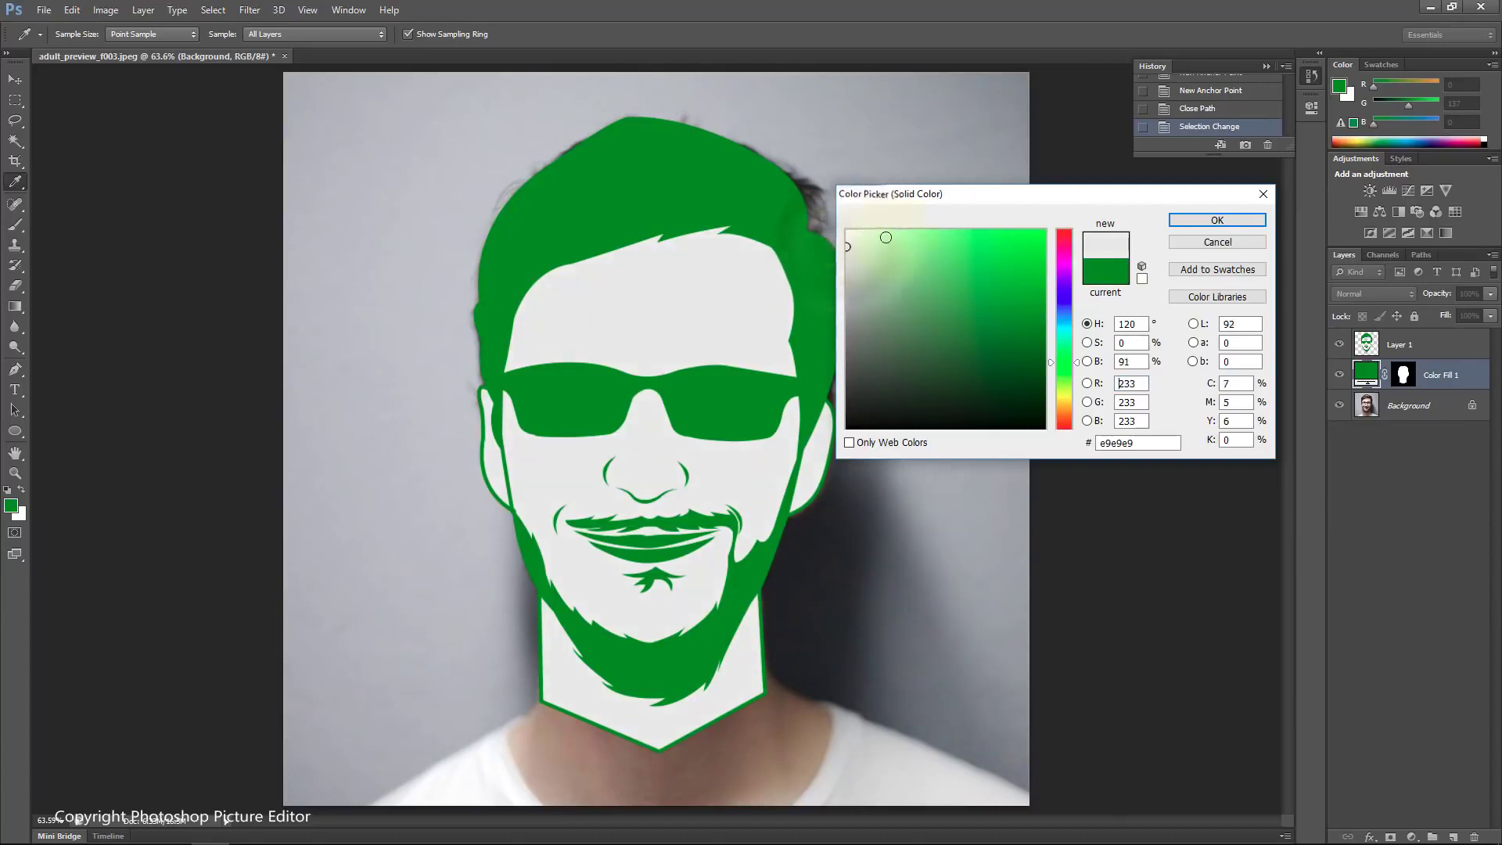
{"action": "left_click", "coordinate": [1215, 221]}
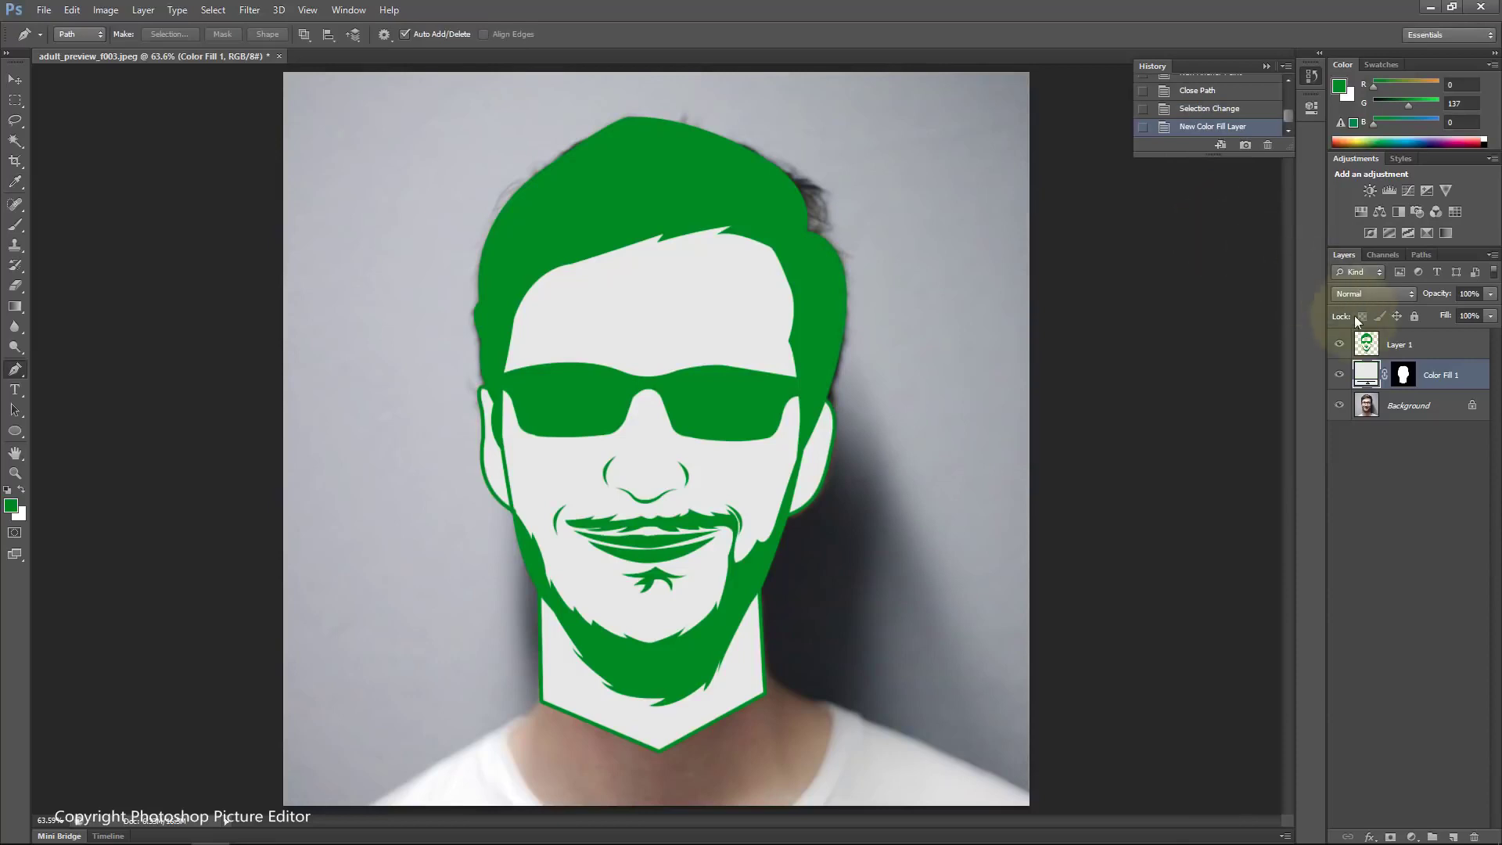
Step: Add a green 008900 Solid Color fill layer directly above the Background layer
{"action": "left_click", "coordinate": [1407, 408]}
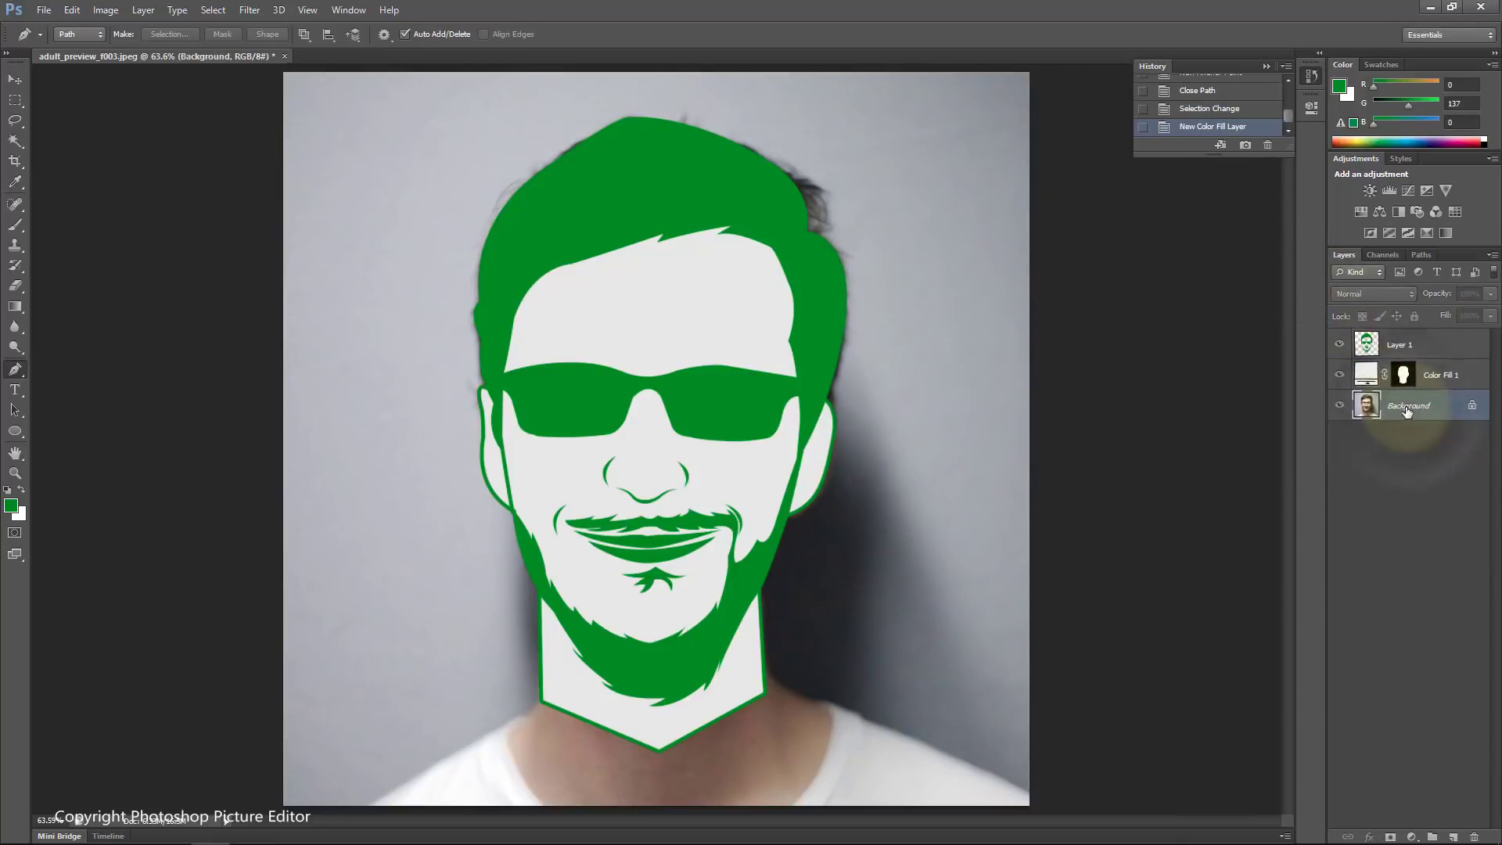
{"action": "left_click", "coordinate": [1412, 836]}
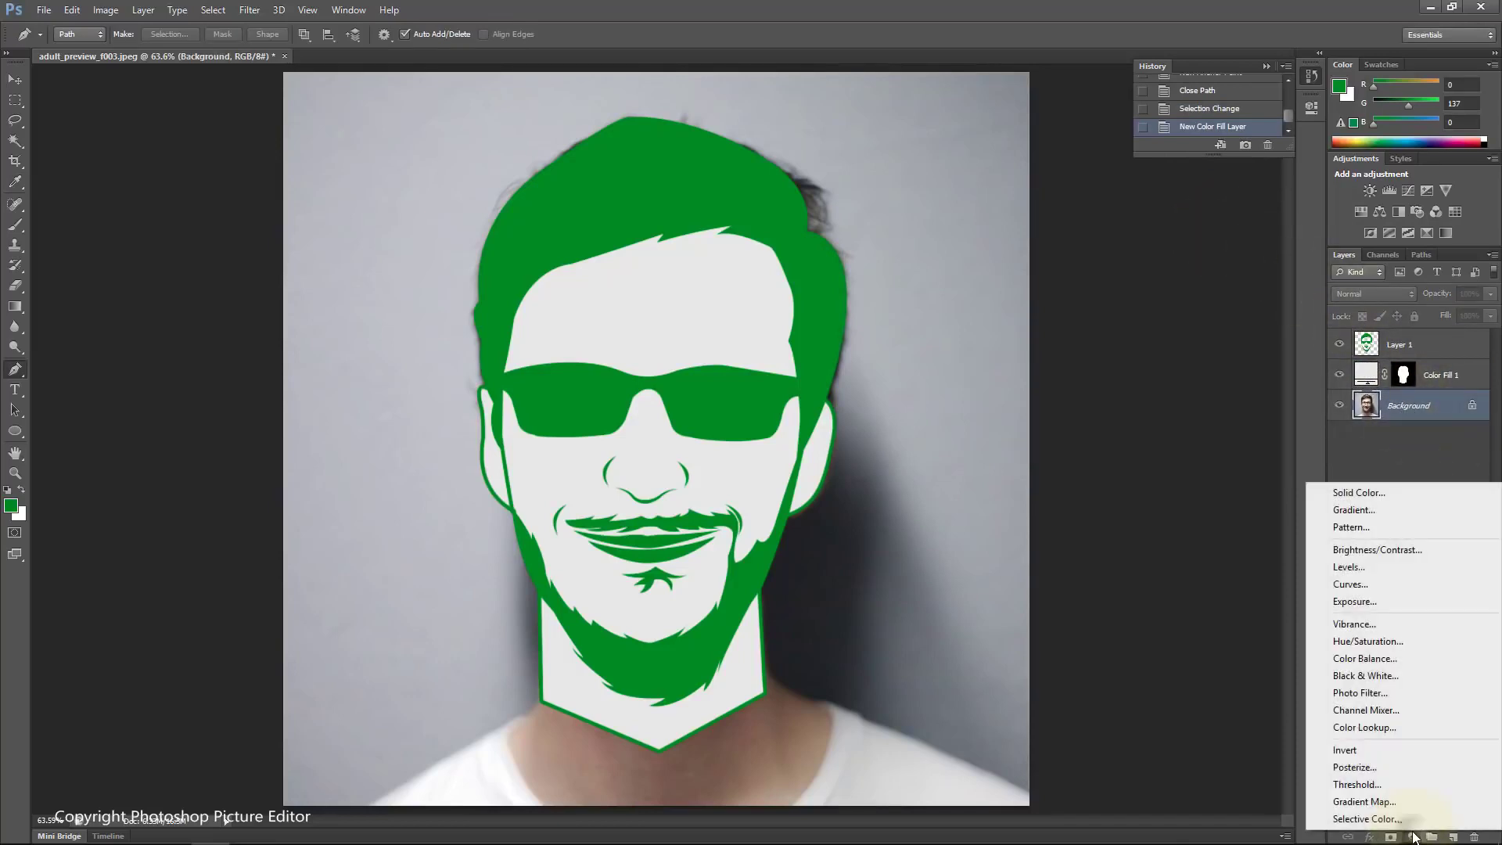
{"action": "left_click", "coordinate": [1378, 492]}
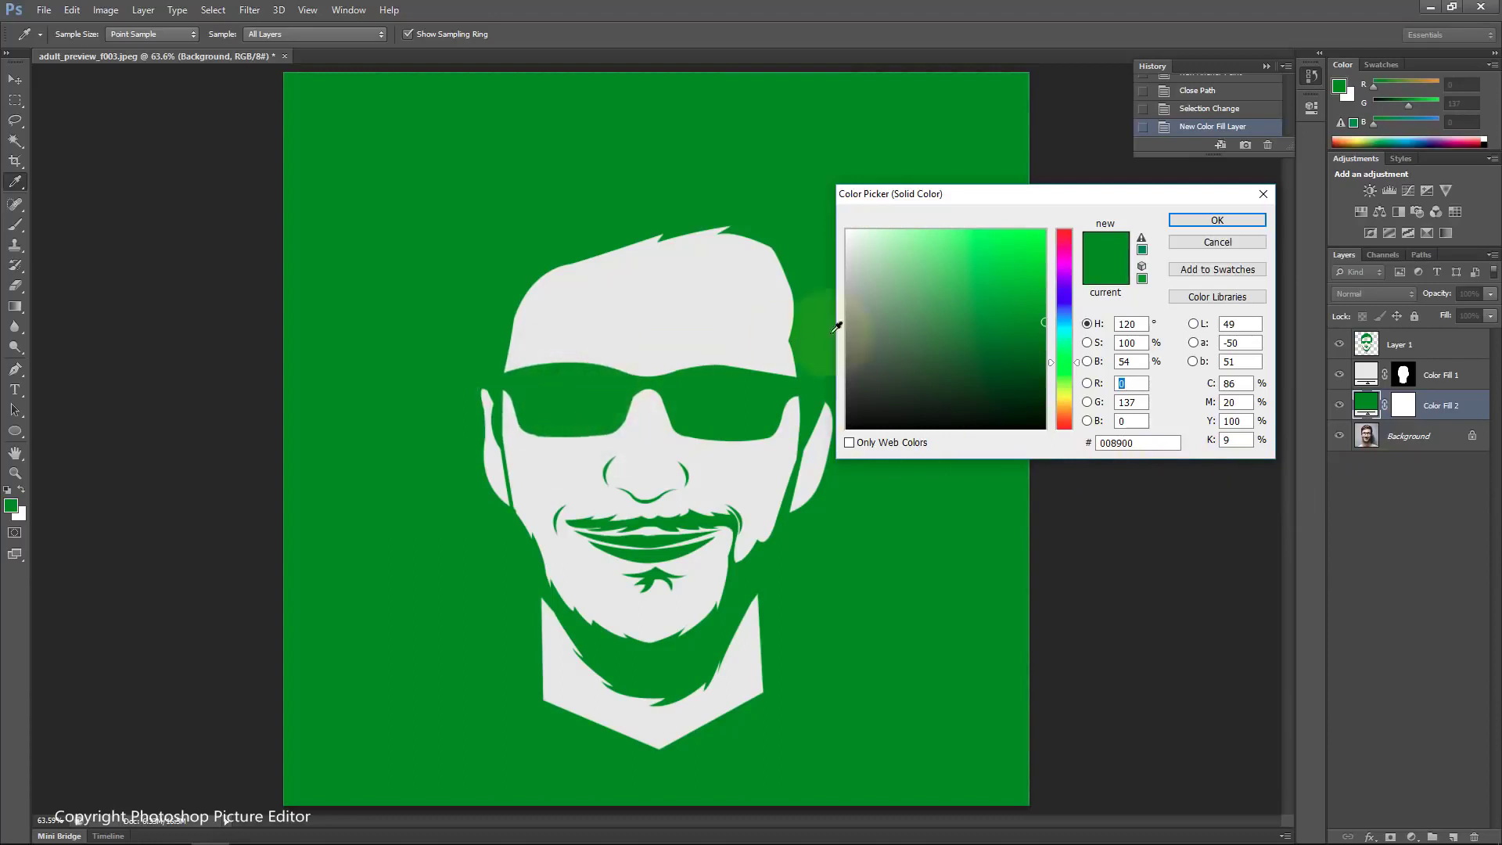
{"action": "left_click", "coordinate": [1186, 222]}
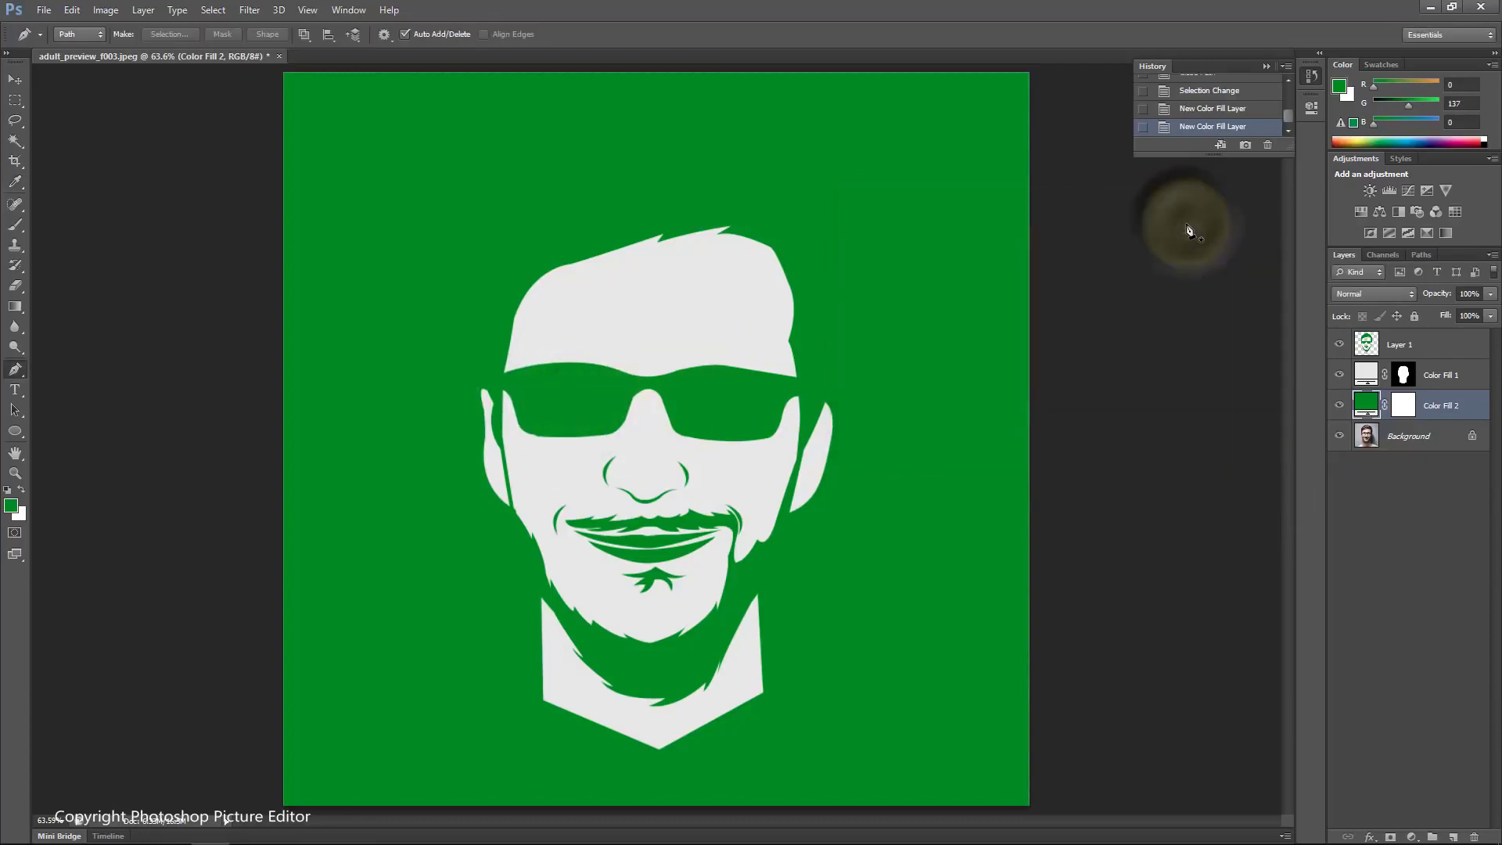
Step: Add a Stroke layer style to Layer 1 and set its color to the face's light gray, e9e9e9
{"action": "left_click", "coordinate": [1401, 347]}
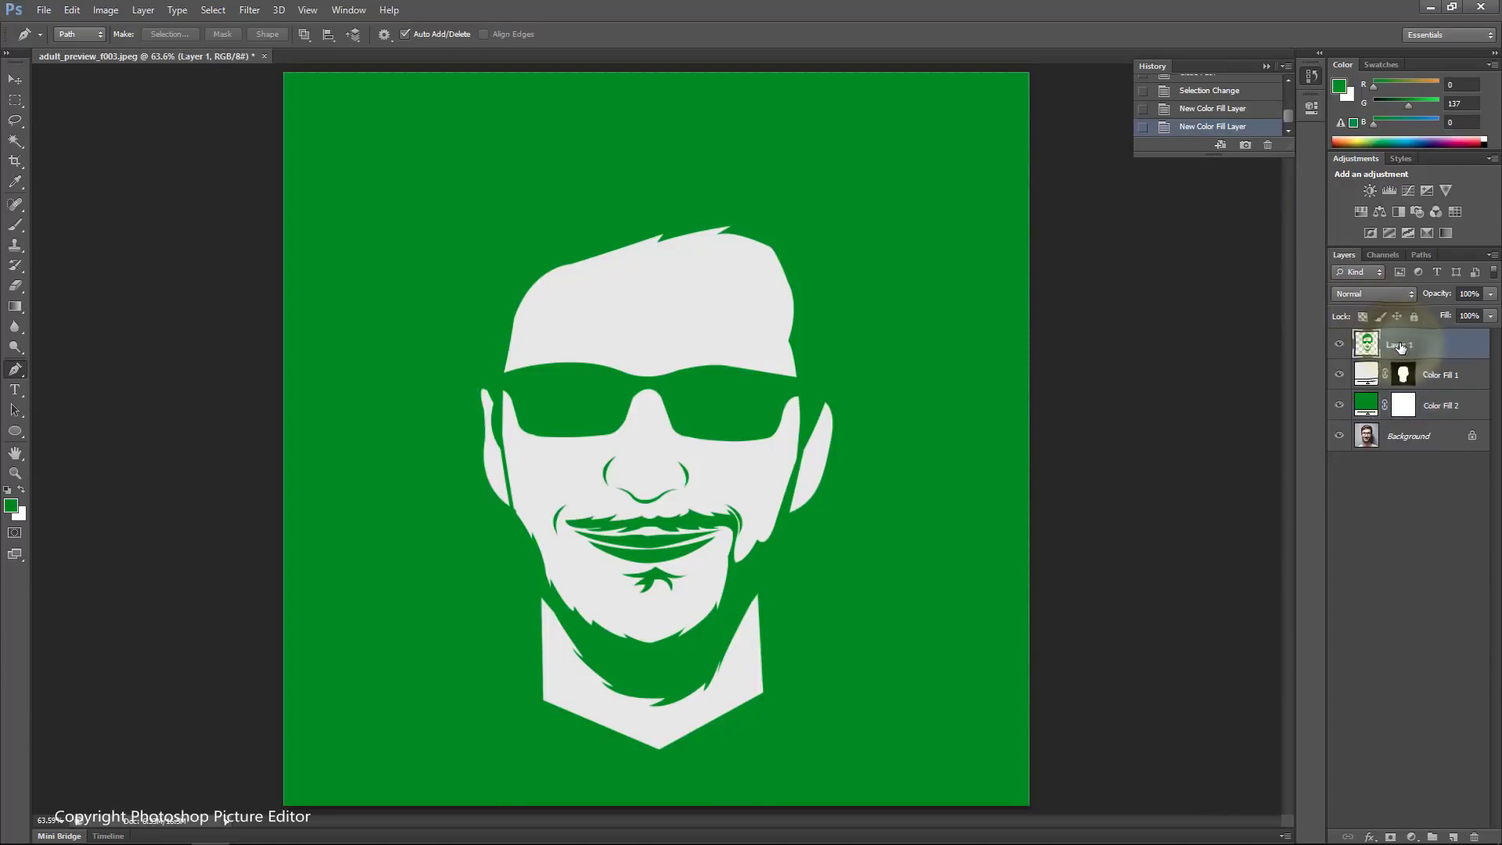
{"action": "left_click", "coordinate": [1370, 837]}
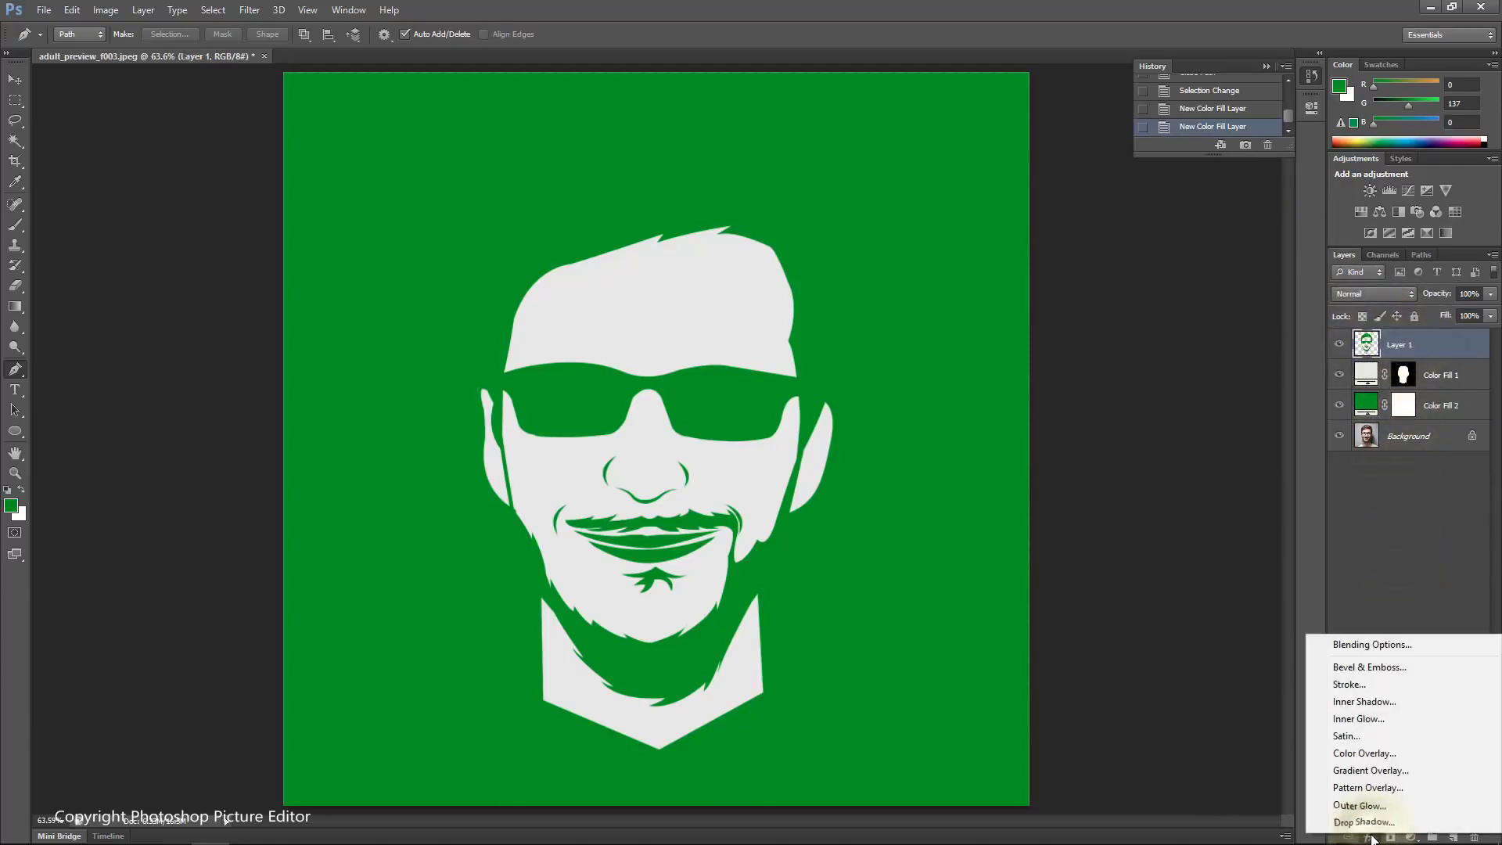
{"action": "left_click", "coordinate": [1369, 644]}
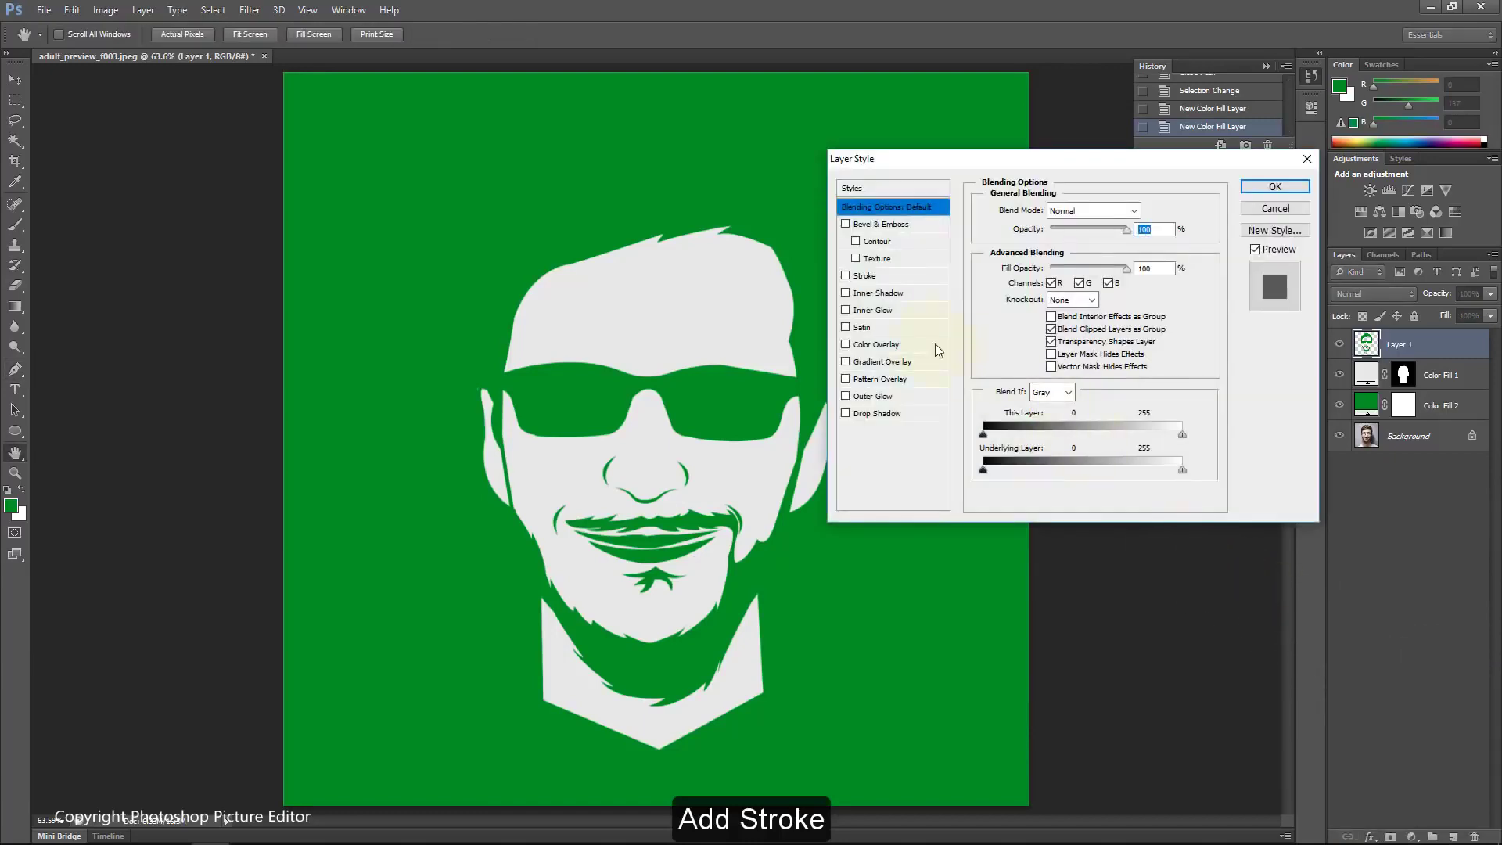
{"action": "left_click", "coordinate": [867, 276]}
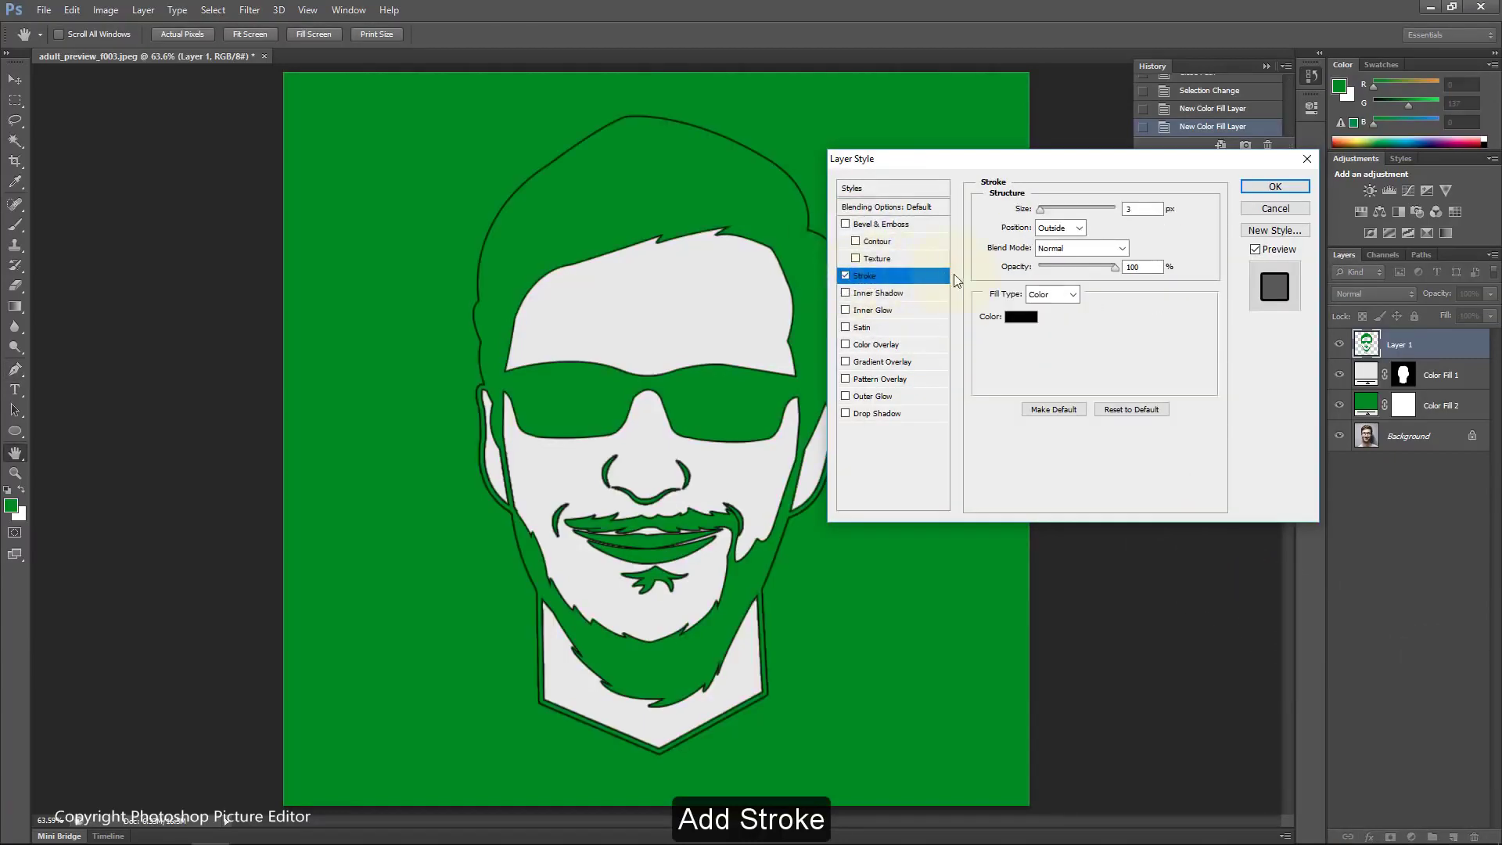
{"action": "left_click", "coordinate": [1024, 320]}
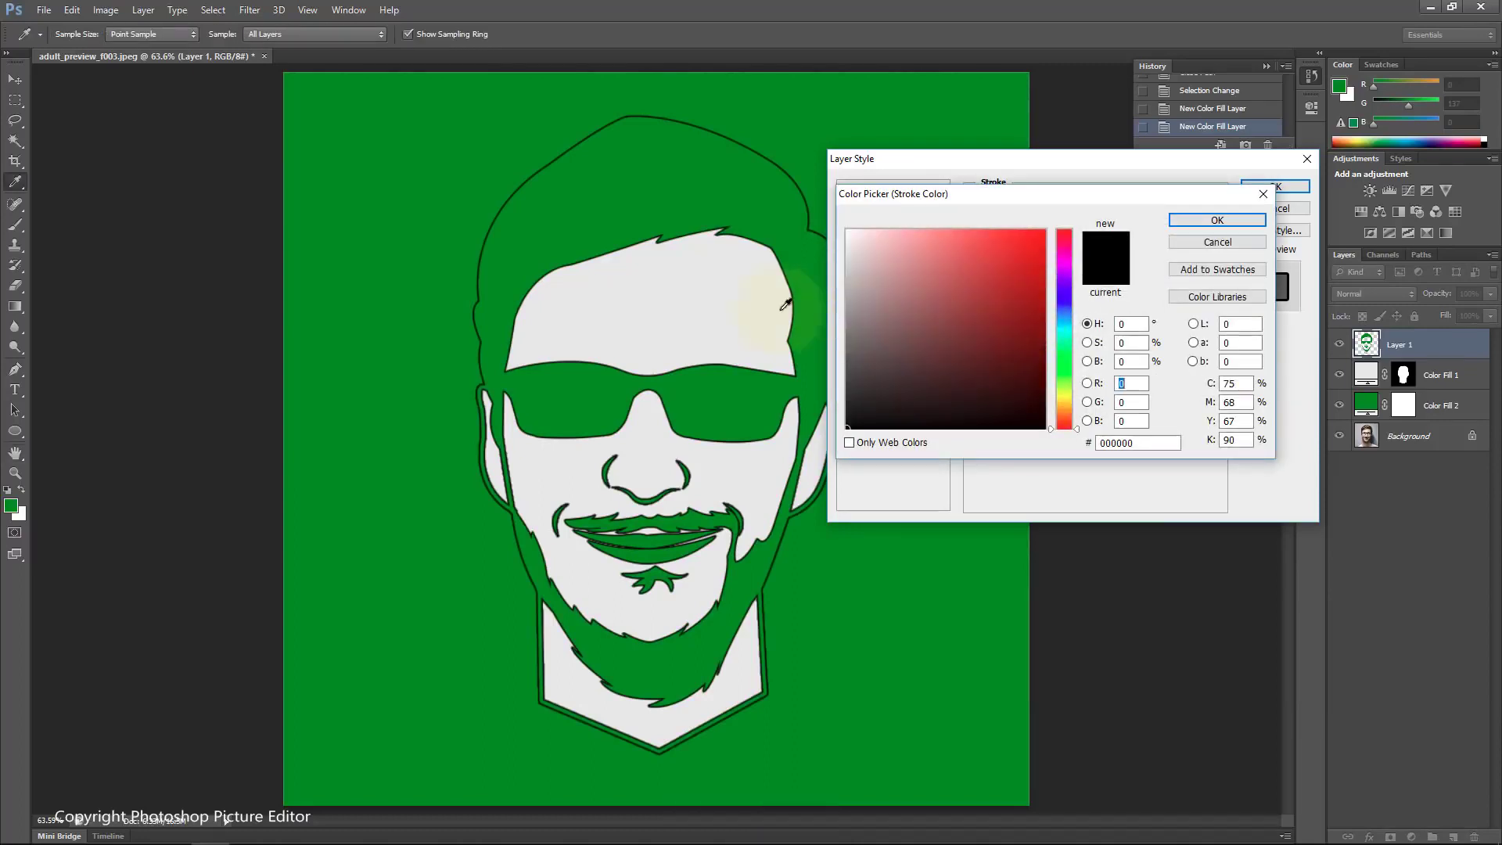
{"action": "left_click", "coordinate": [657, 306]}
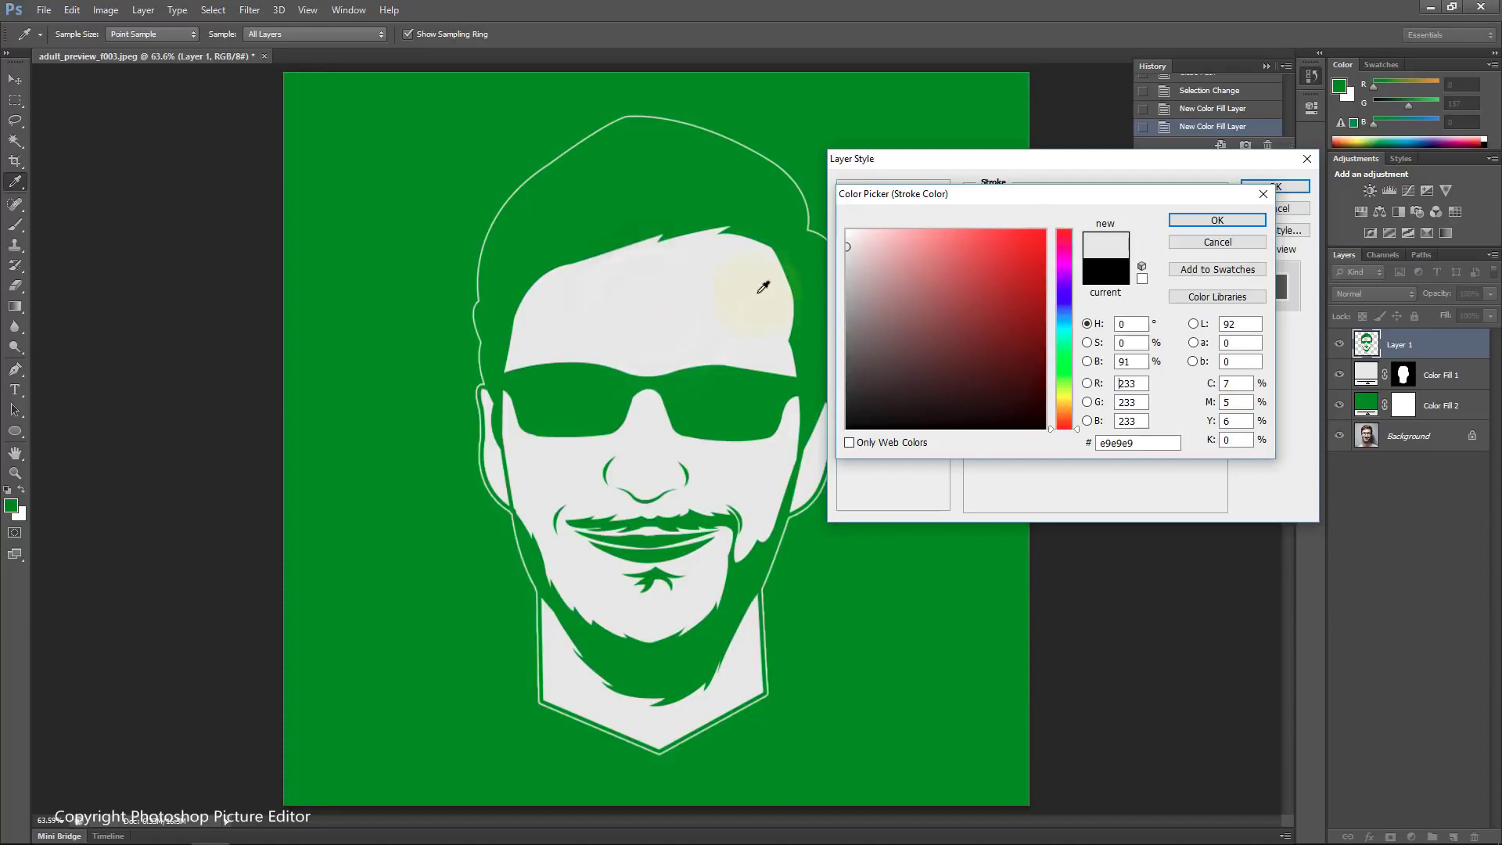
{"action": "left_click", "coordinate": [1217, 222]}
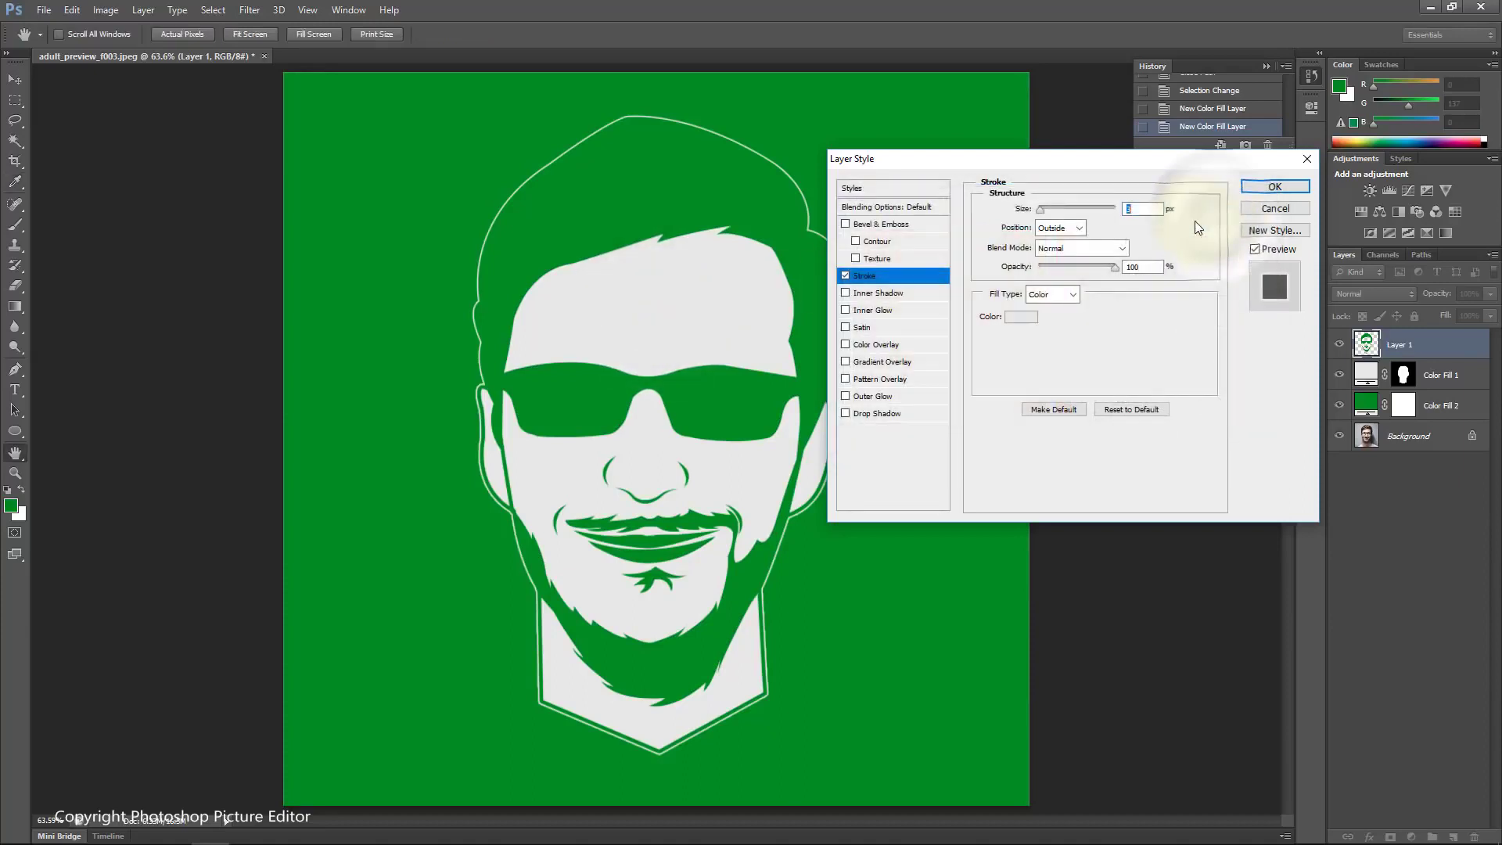
Step: Set the stroke size to 10 px with its position Outside, and apply the layer style
{"action": "left_click_drag", "start_coordinate": [1037, 212], "coordinate": [1045, 212]}
{"action": "left_click", "coordinate": [1060, 230]}
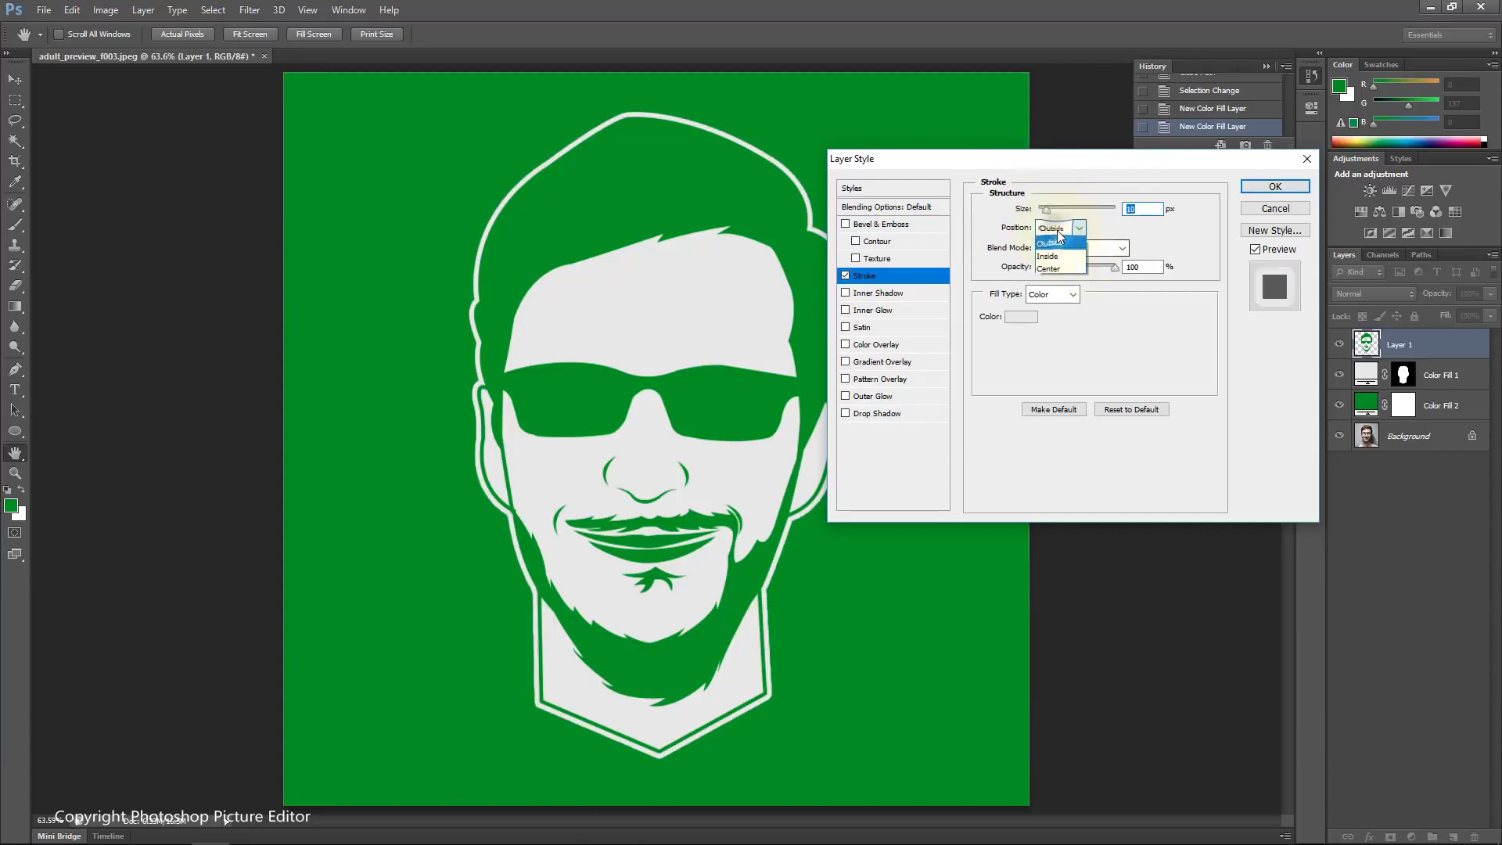
{"action": "left_click", "coordinate": [1056, 244]}
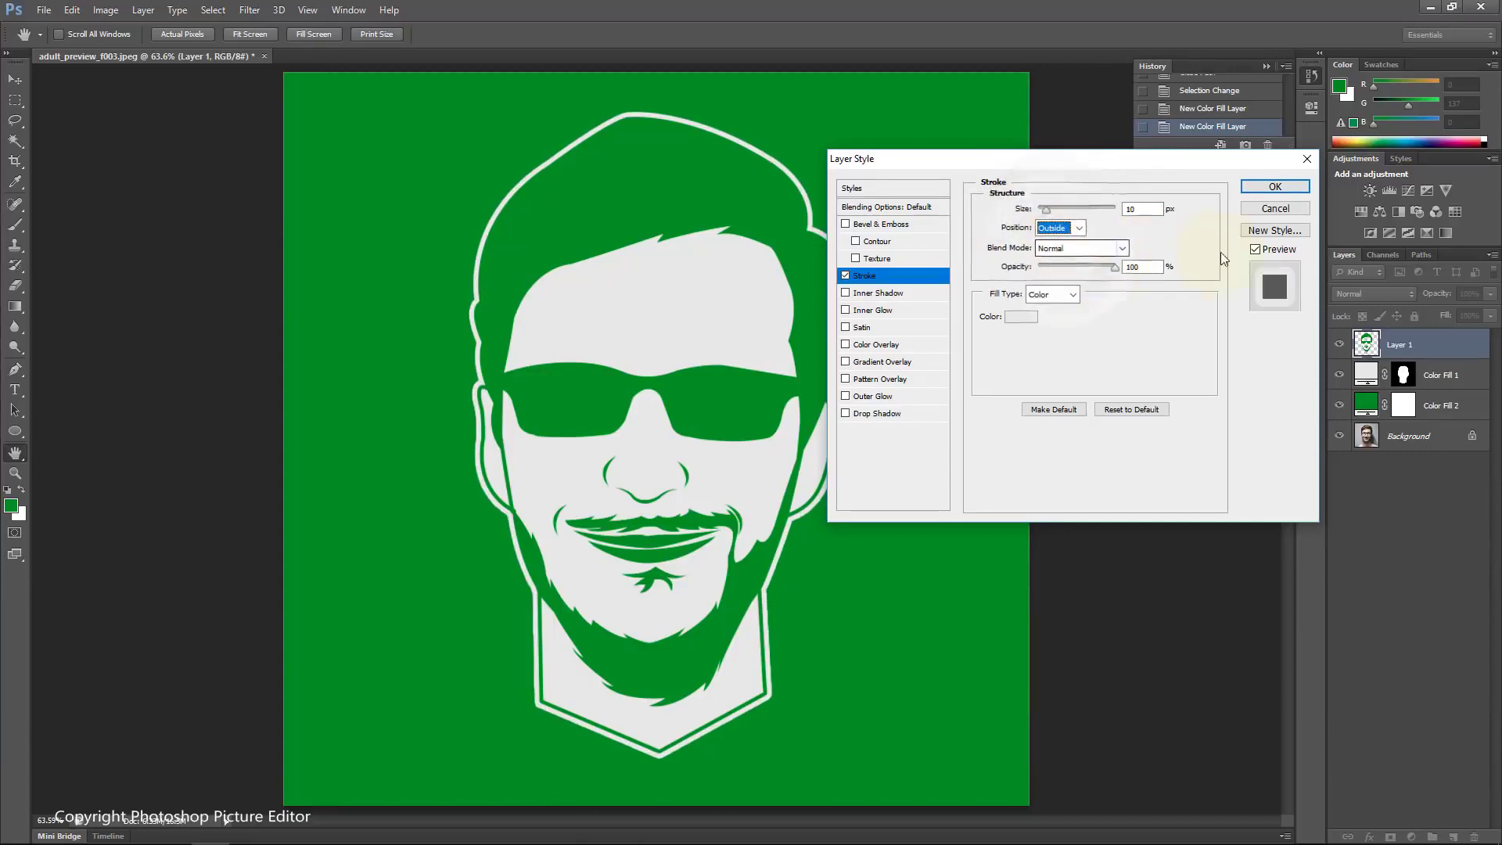
{"action": "left_click", "coordinate": [1280, 191]}
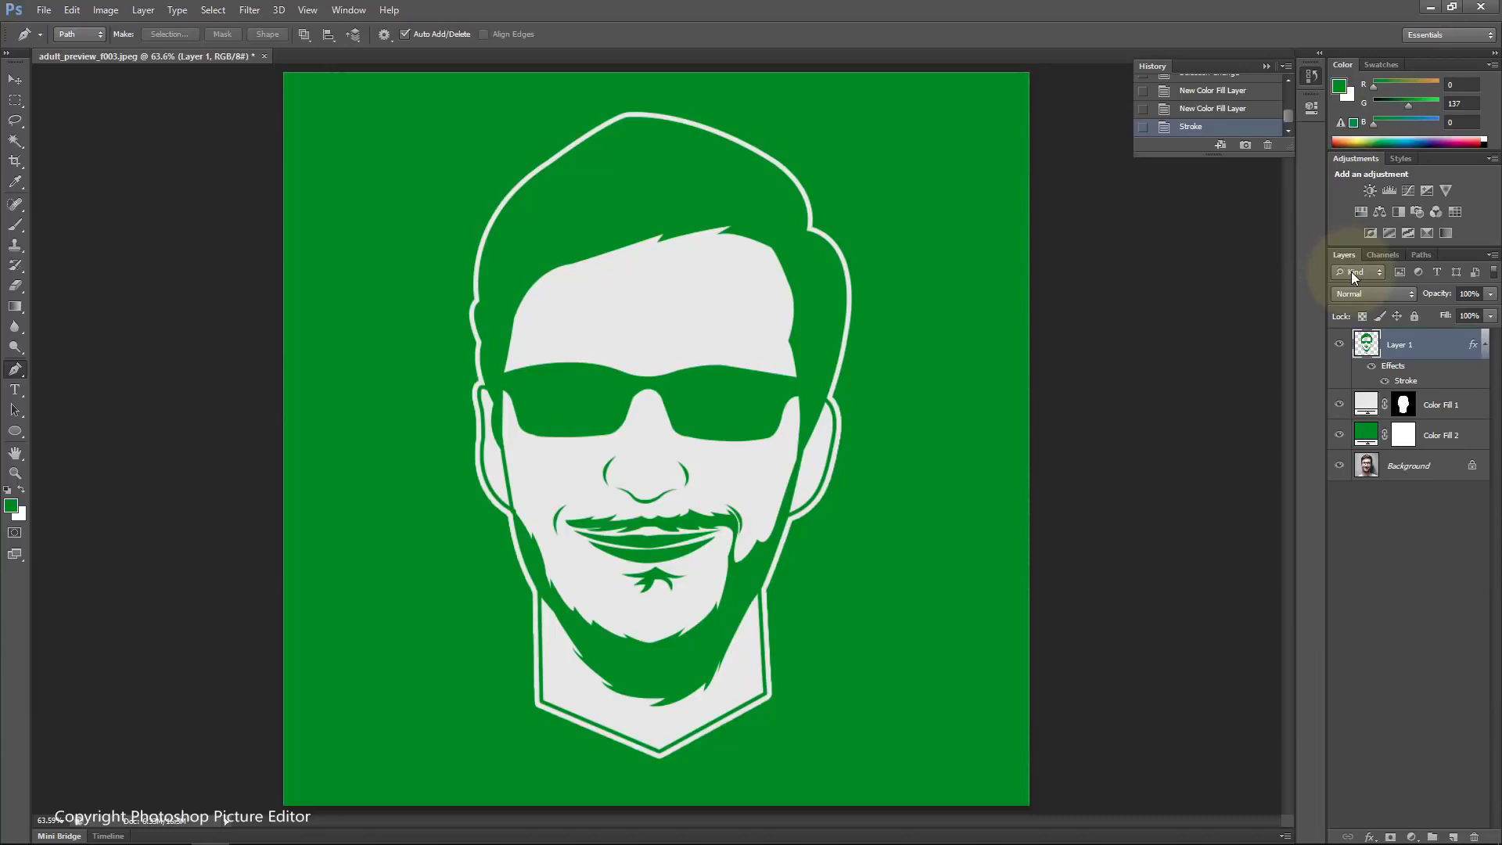
Step: Add a Hue/Saturation adjustment layer above Layer 1 and raise its hue to shift the green to purple
{"action": "left_click", "coordinate": [1411, 836]}
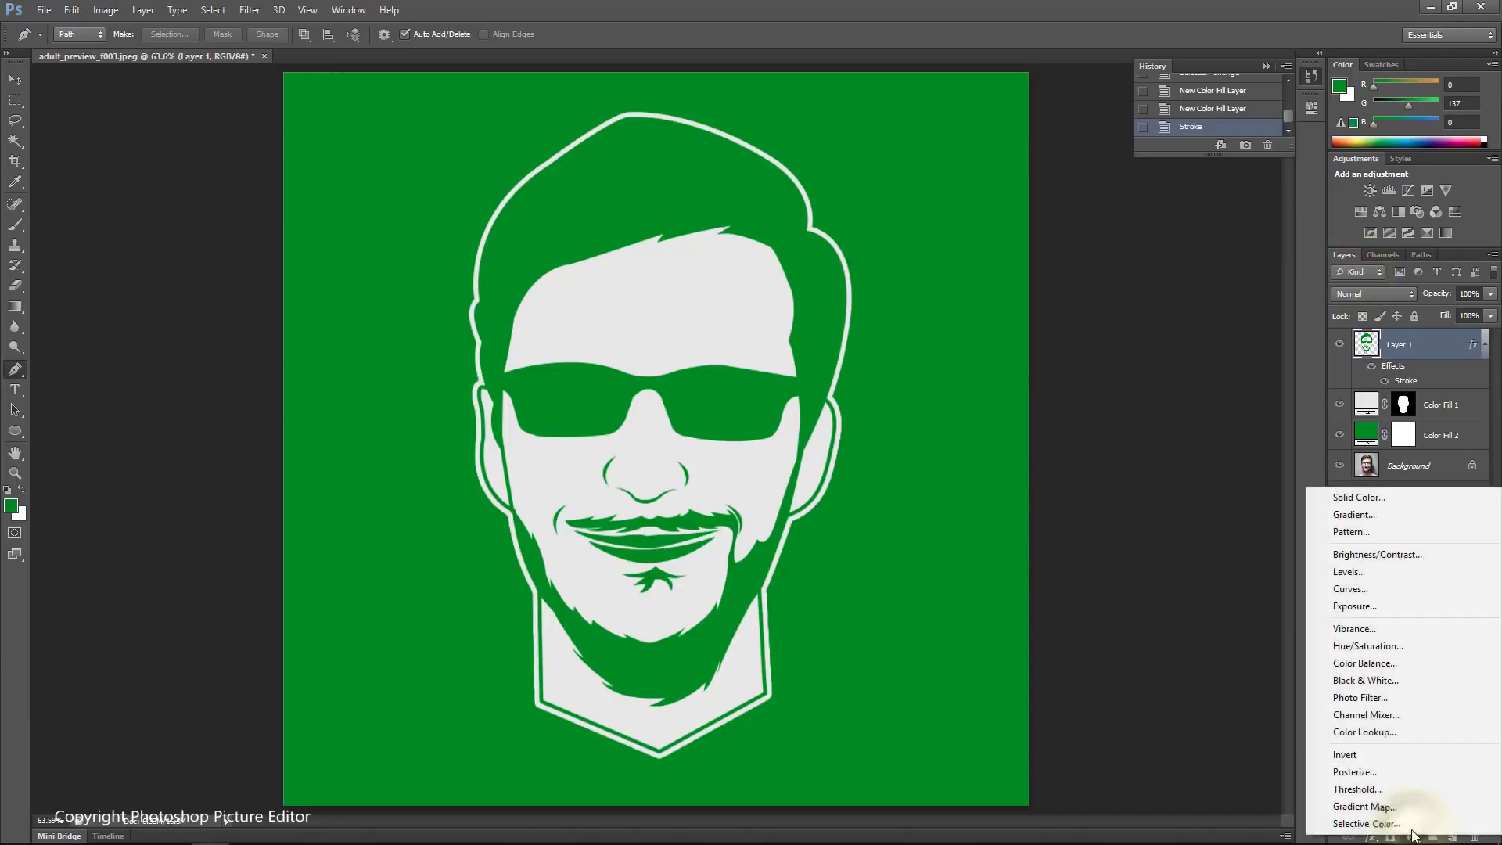
{"action": "left_click", "coordinate": [1391, 650]}
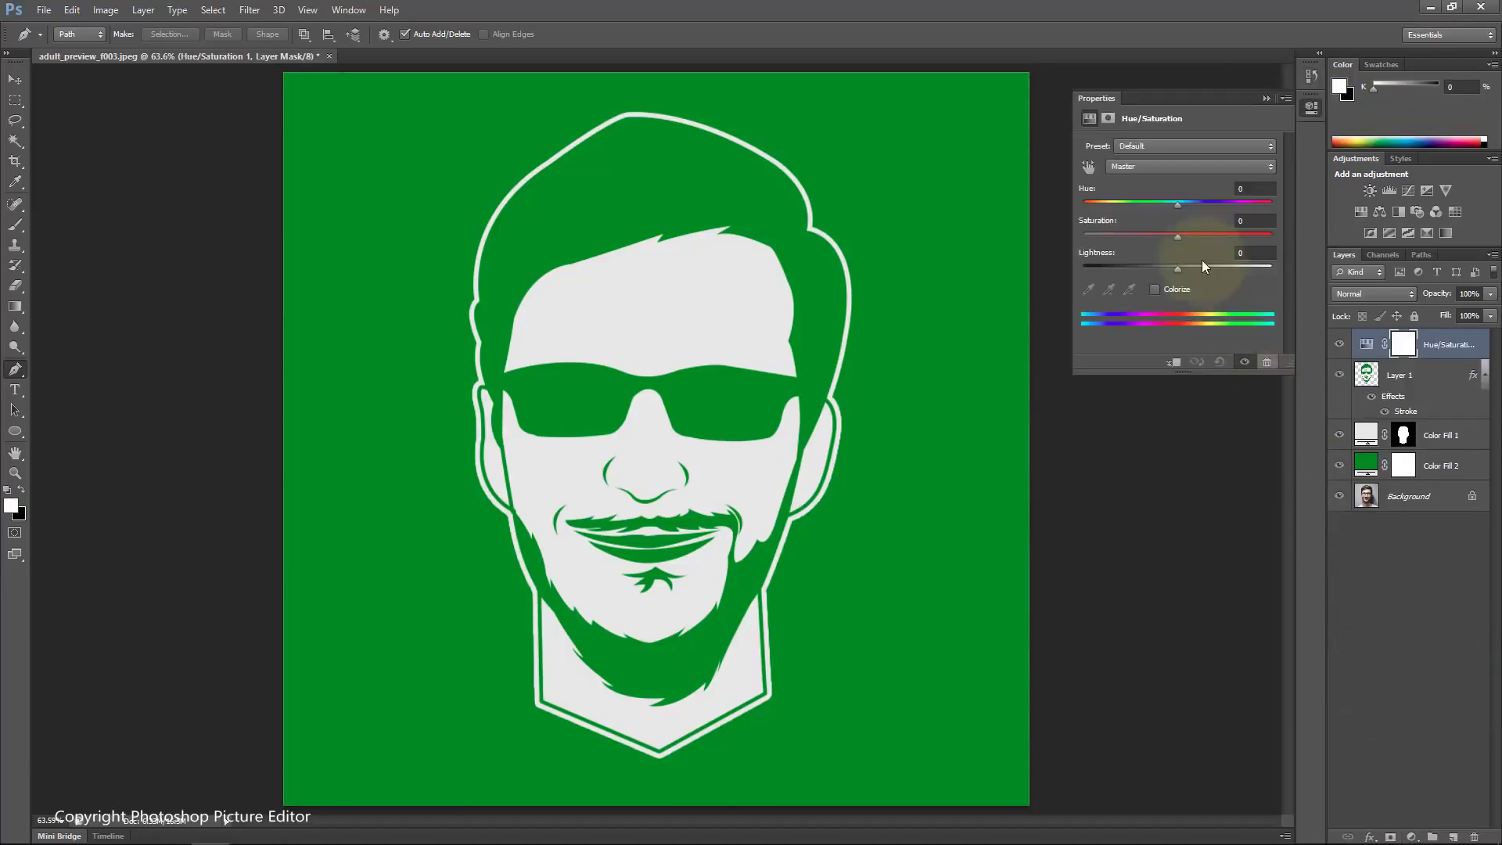
{"action": "left_click_drag", "start_coordinate": [1178, 208], "coordinate": [1251, 214]}
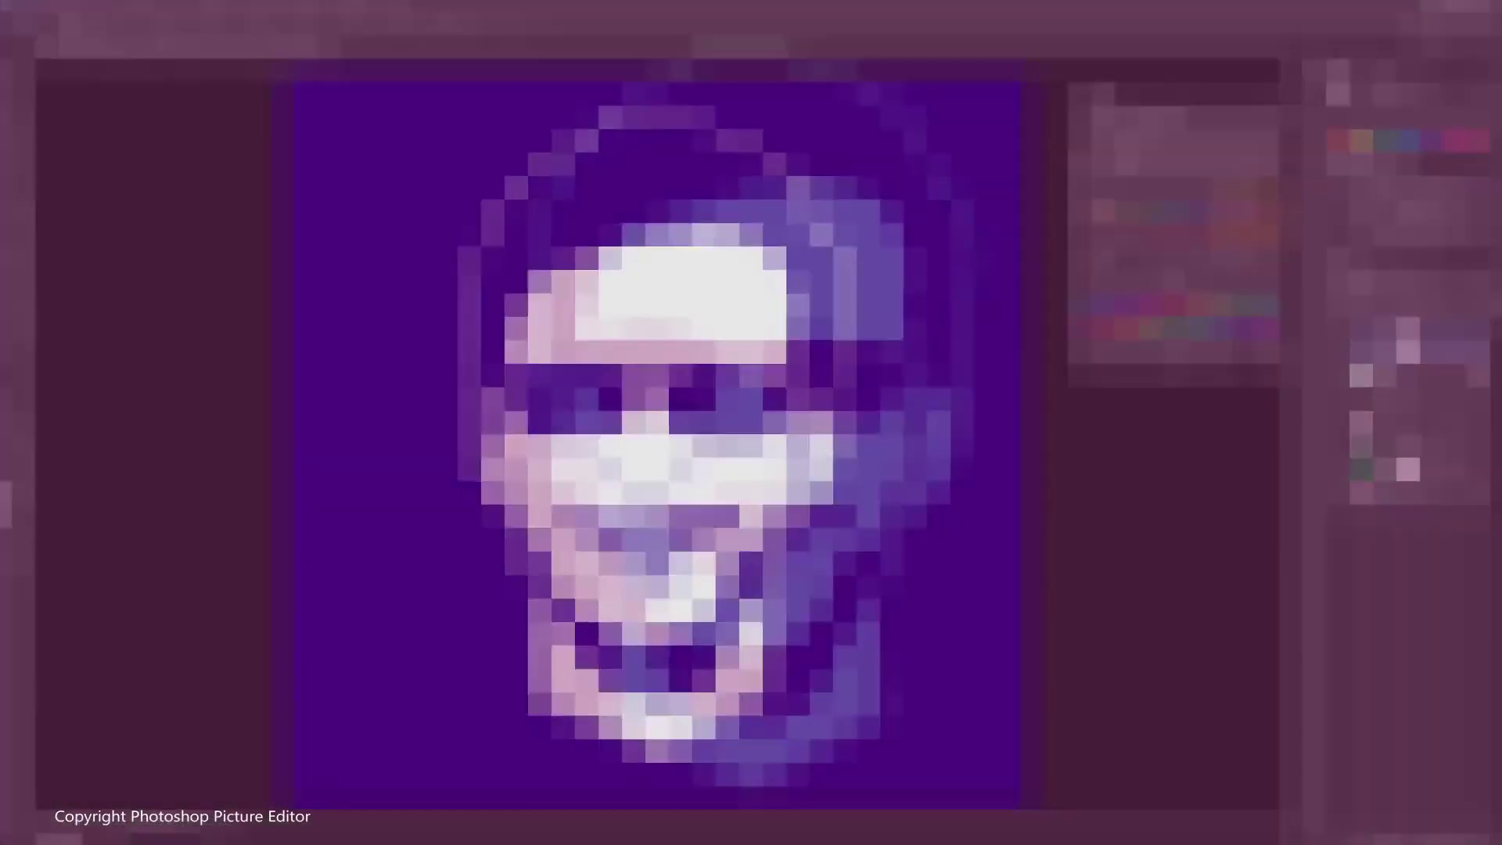